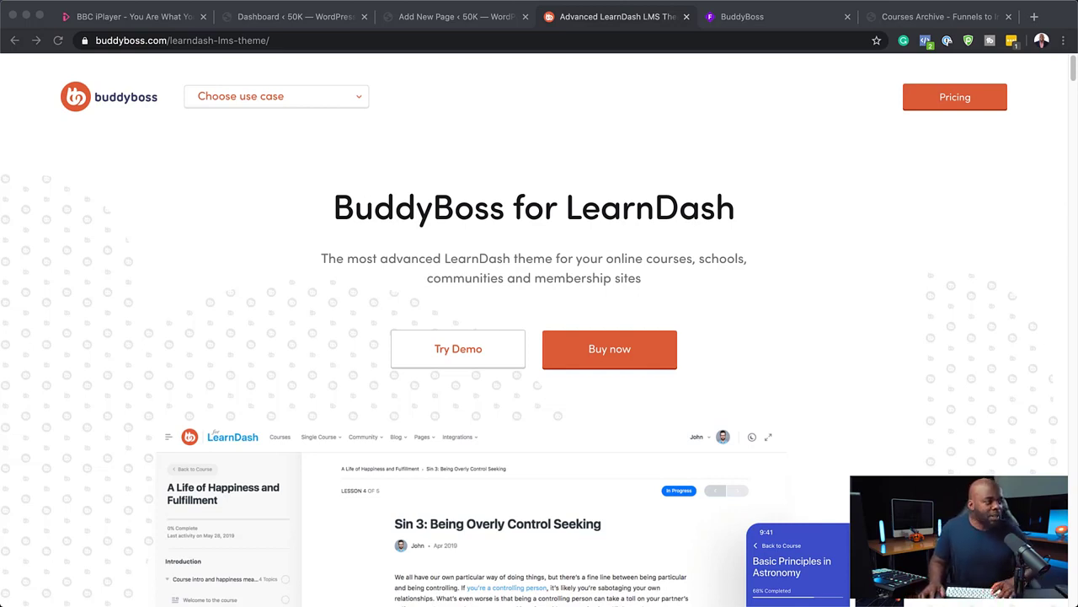
Step: Review the BuddyBoss for LearnDash page, covering its customization options, LMS capabilities and course-building interface
scroll(539, 329, down, 3)
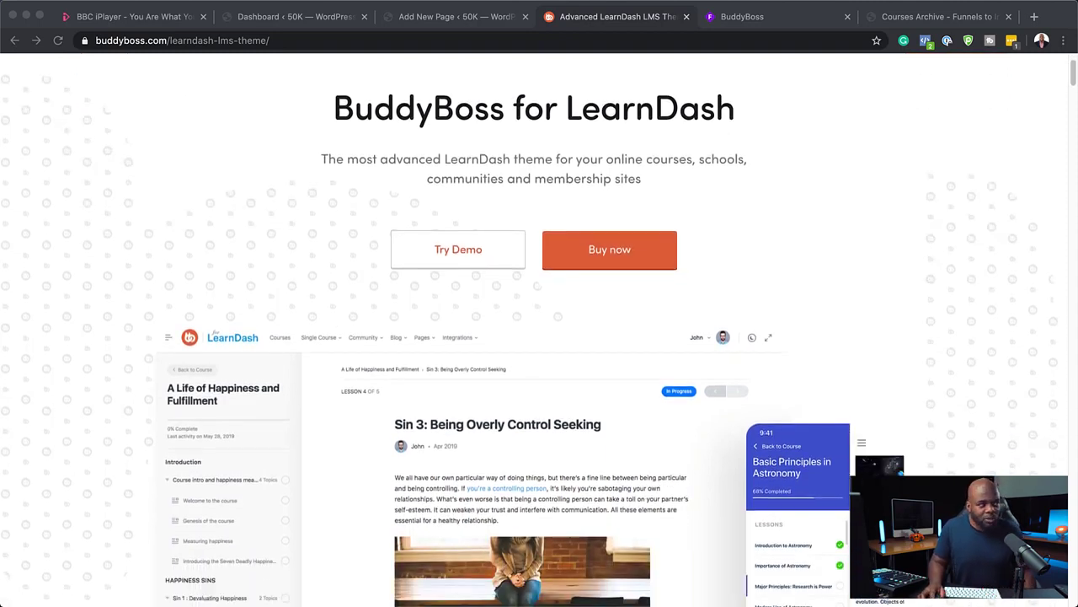
scroll(539, 329, down, 5)
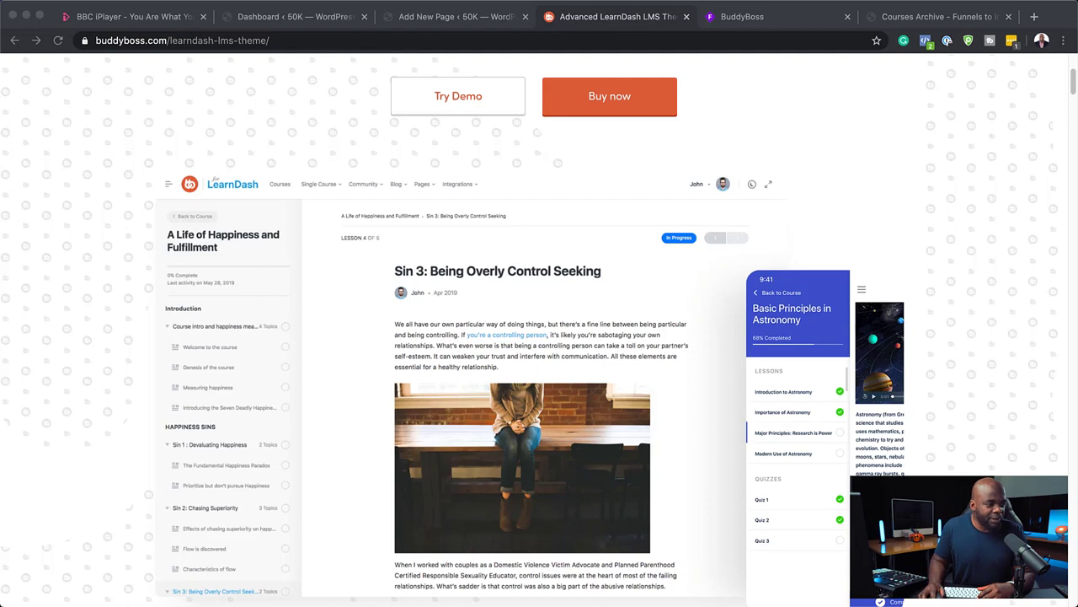
scroll(539, 337, down, 2)
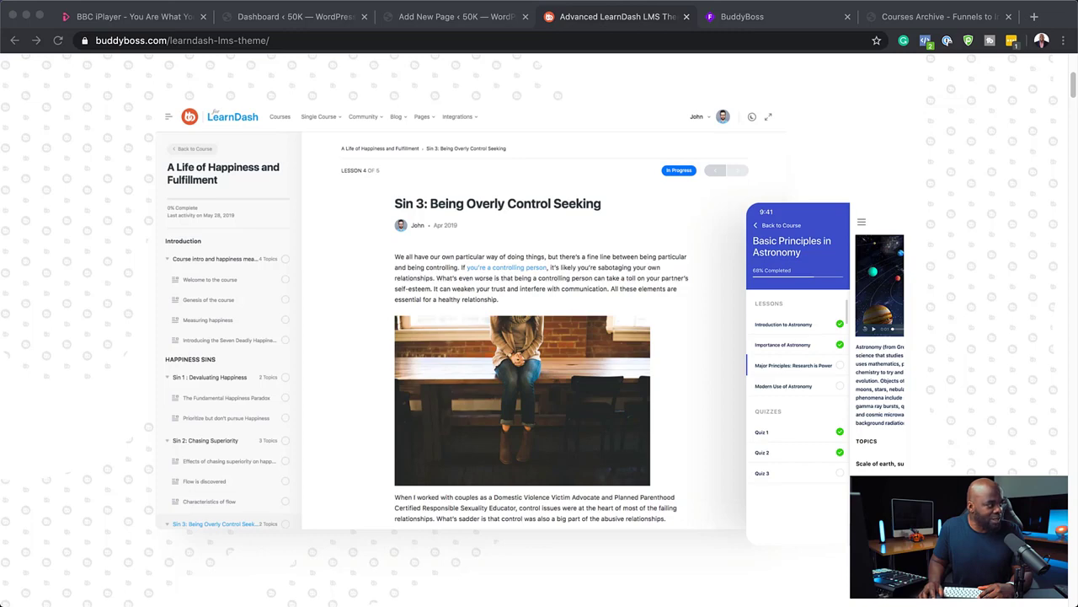
scroll(539, 337, down, 10)
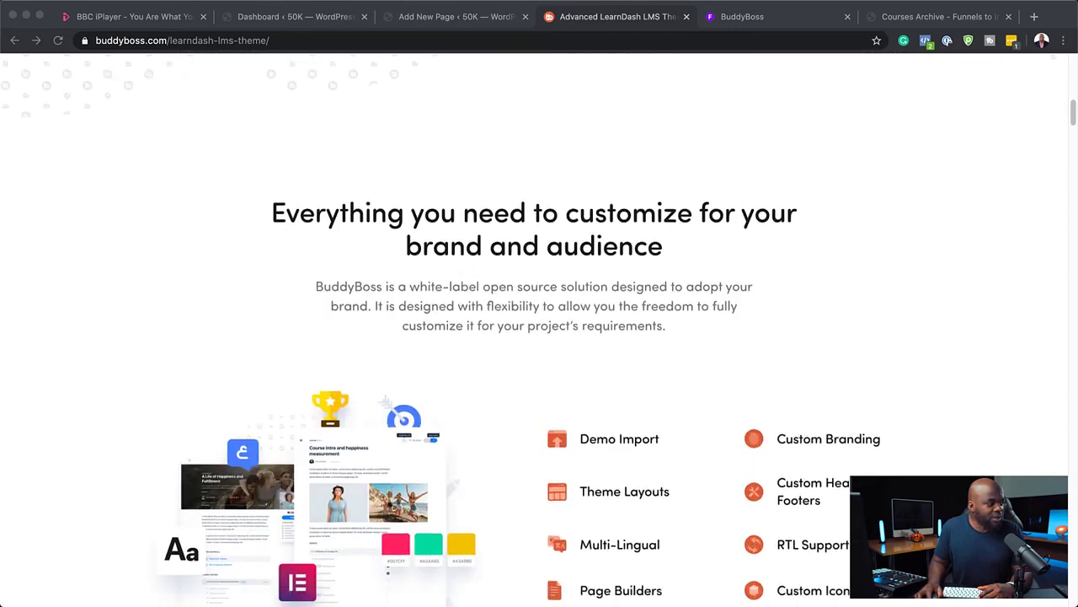
scroll(539, 337, down, 1)
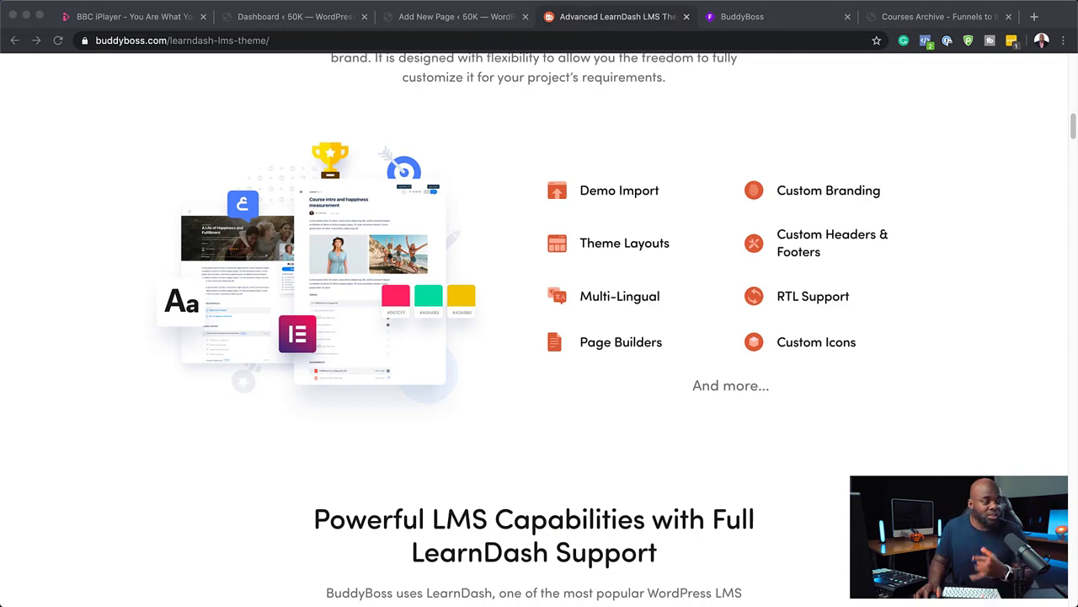
scroll(160, 470, down, 8)
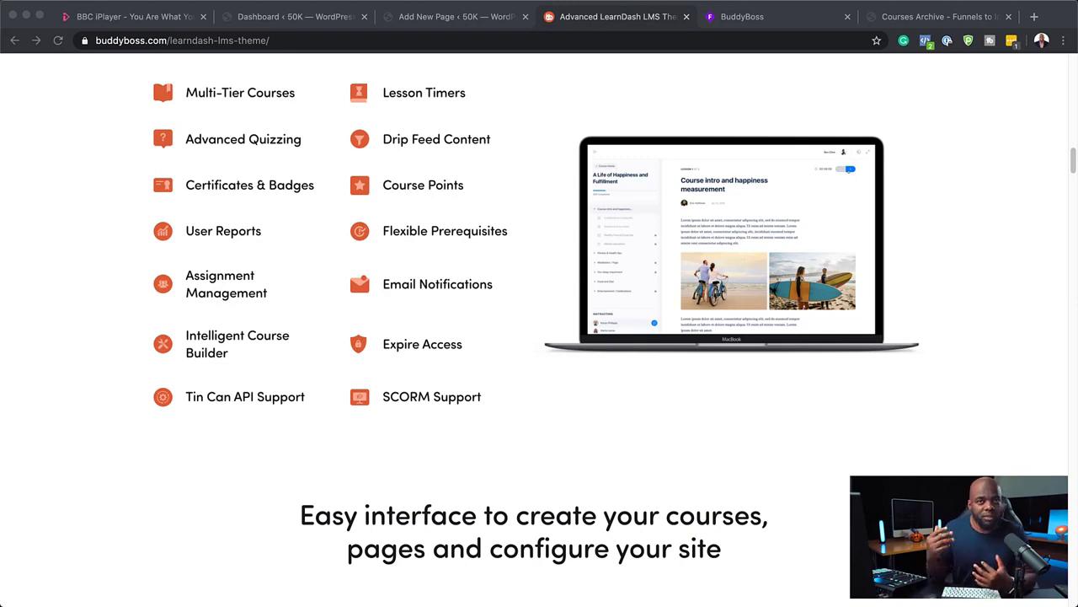
scroll(539, 329, down, 5)
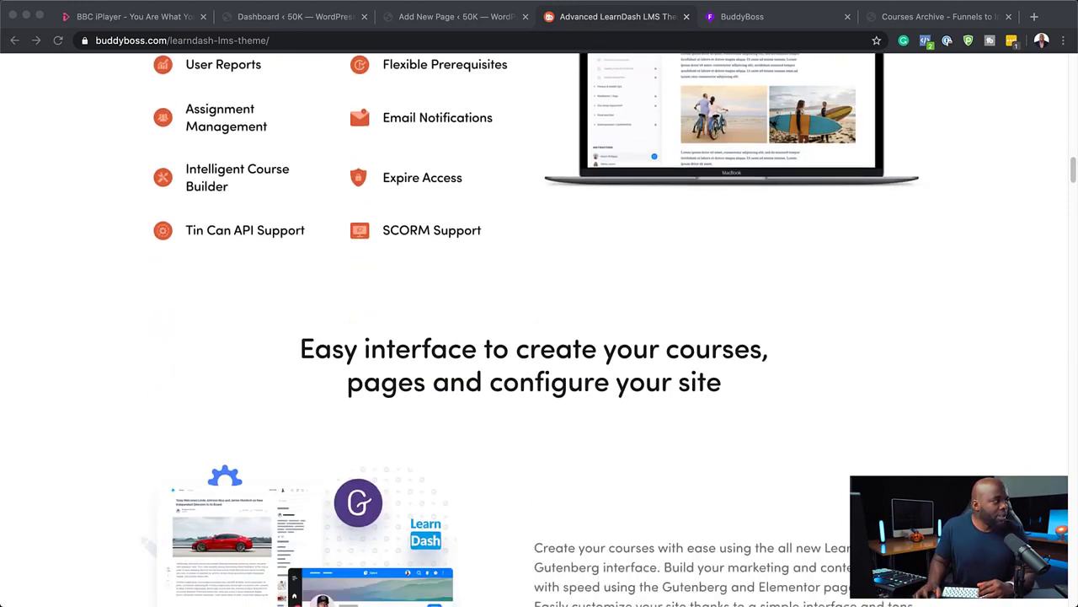
scroll(539, 329, up, 8)
scroll(356, 401, down, 10)
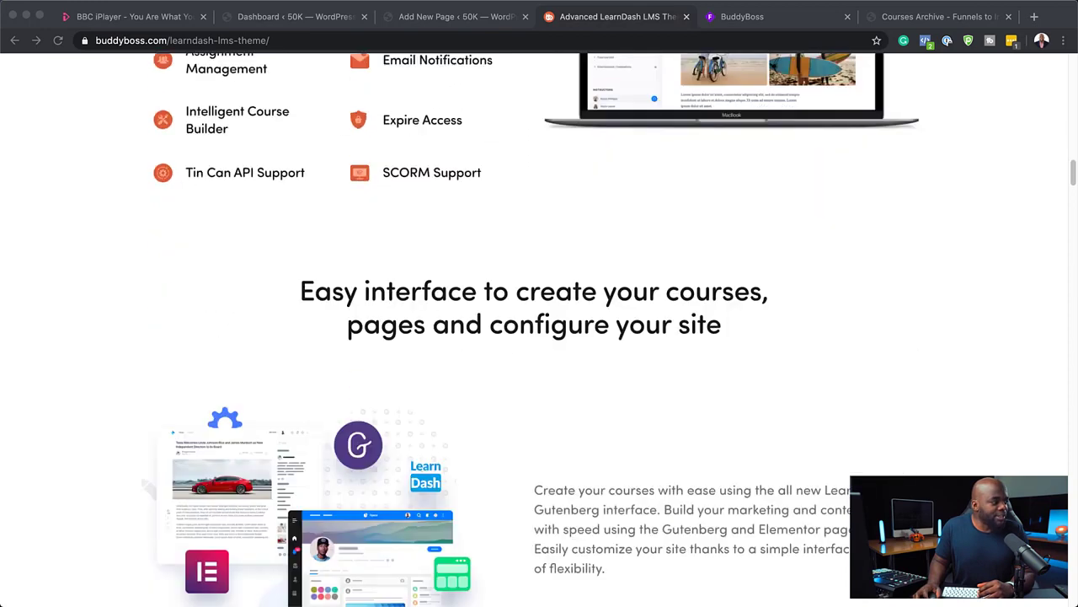
scroll(184, 262, down, 8)
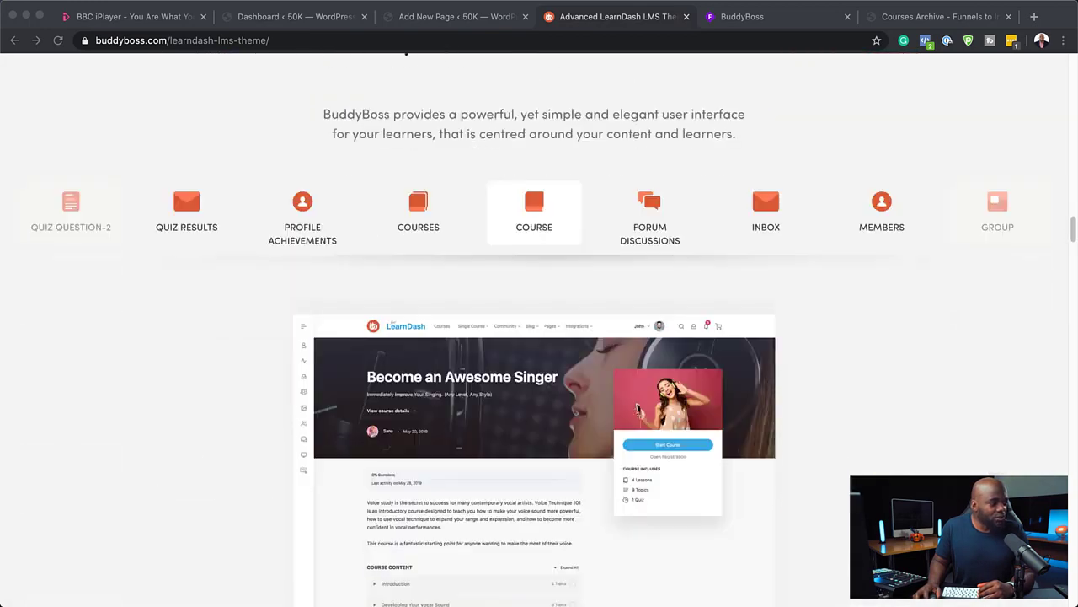
Step: Preview the Forum Discussions, Inbox, Members and Group screens in the learner interface showcase
scroll(534, 329, down, 1)
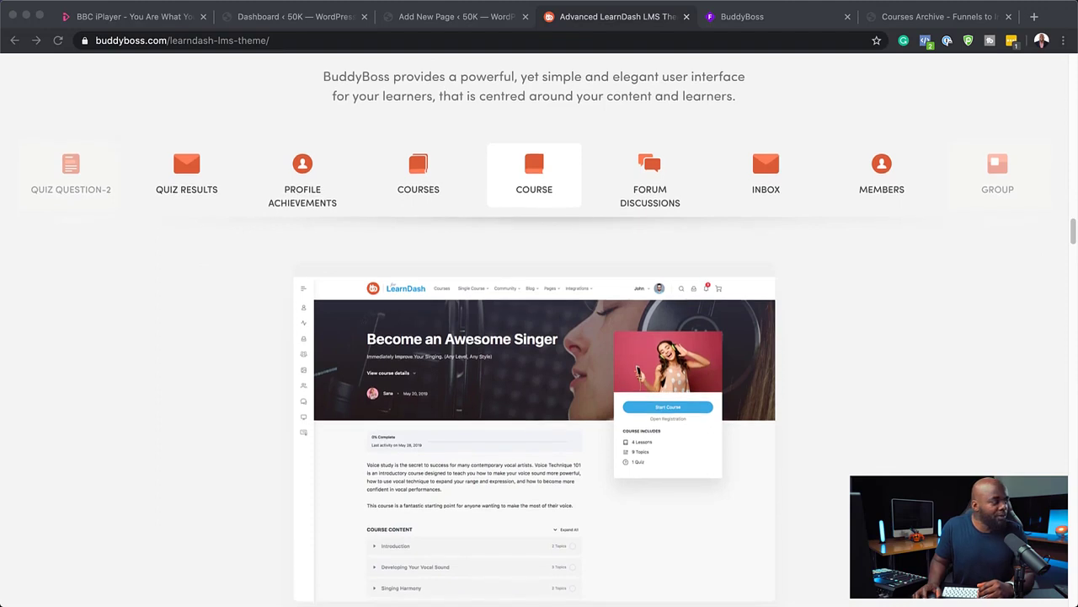
scroll(184, 114, down, 1)
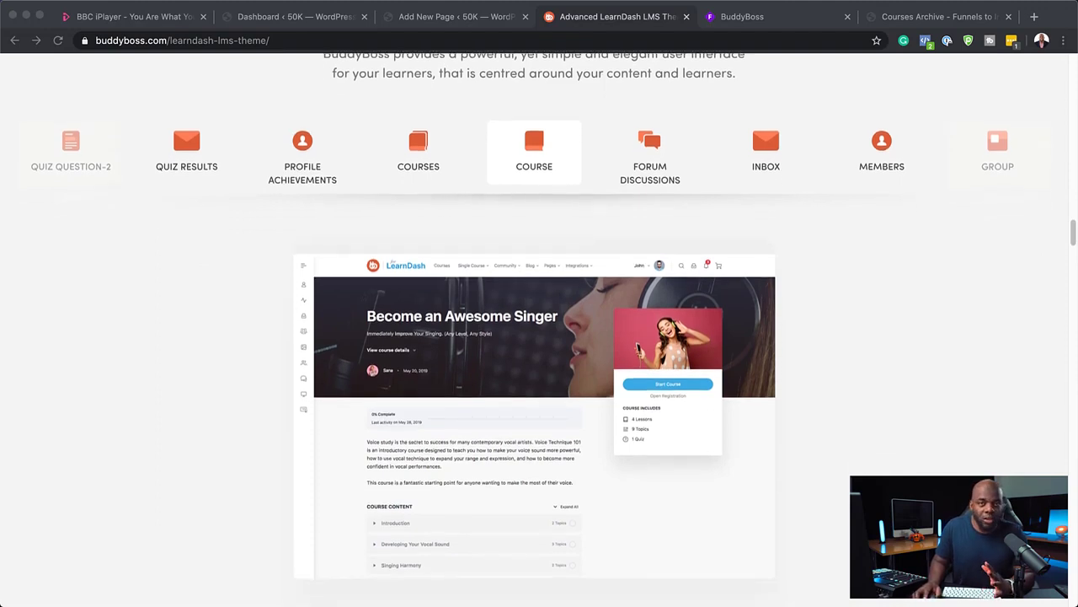
click(654, 155)
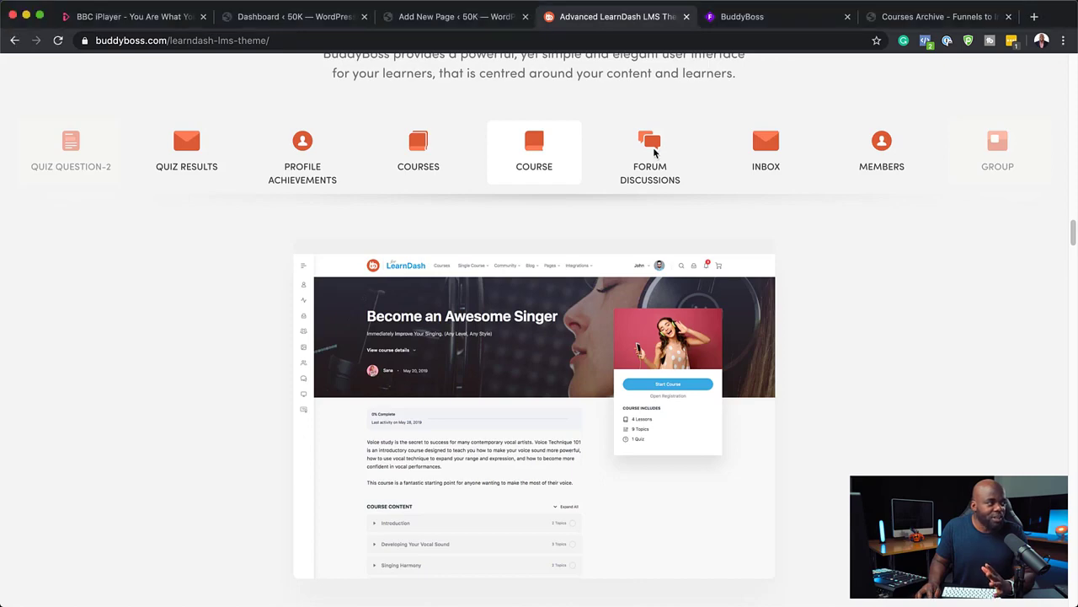
click(652, 147)
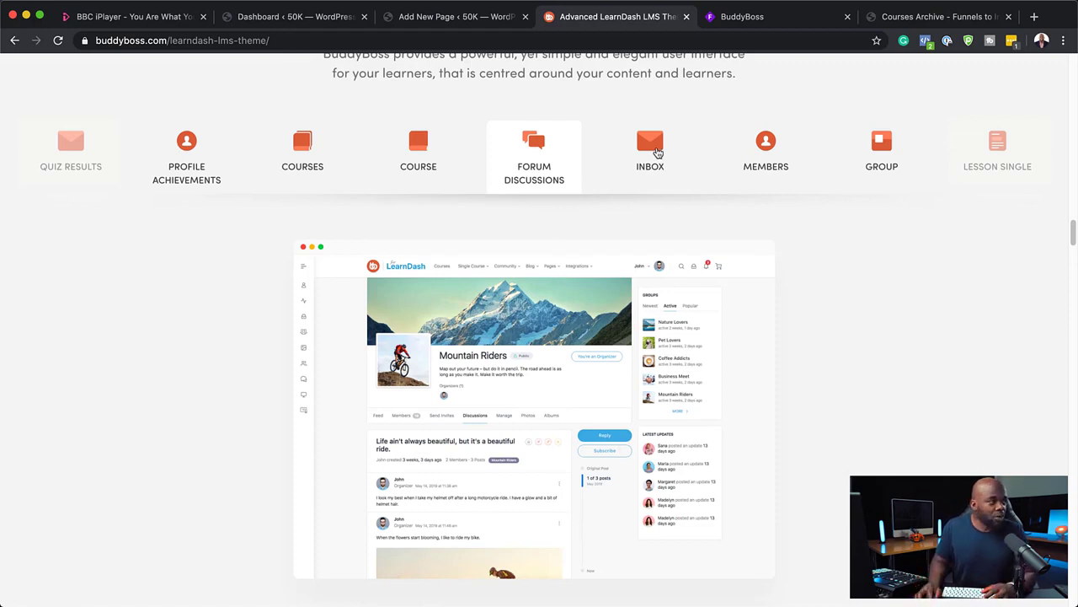
click(654, 150)
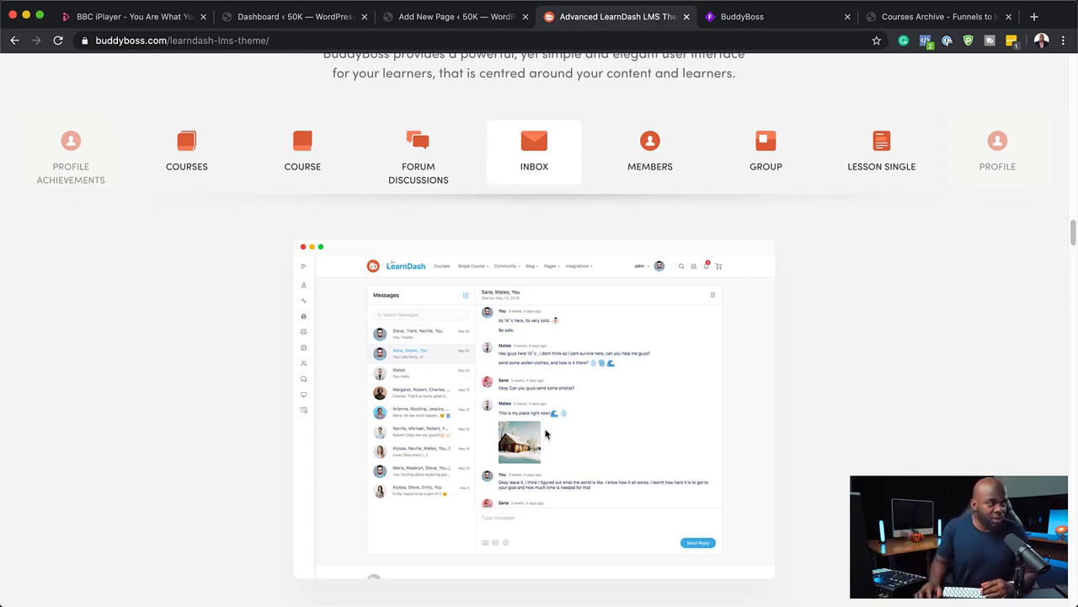
click(652, 154)
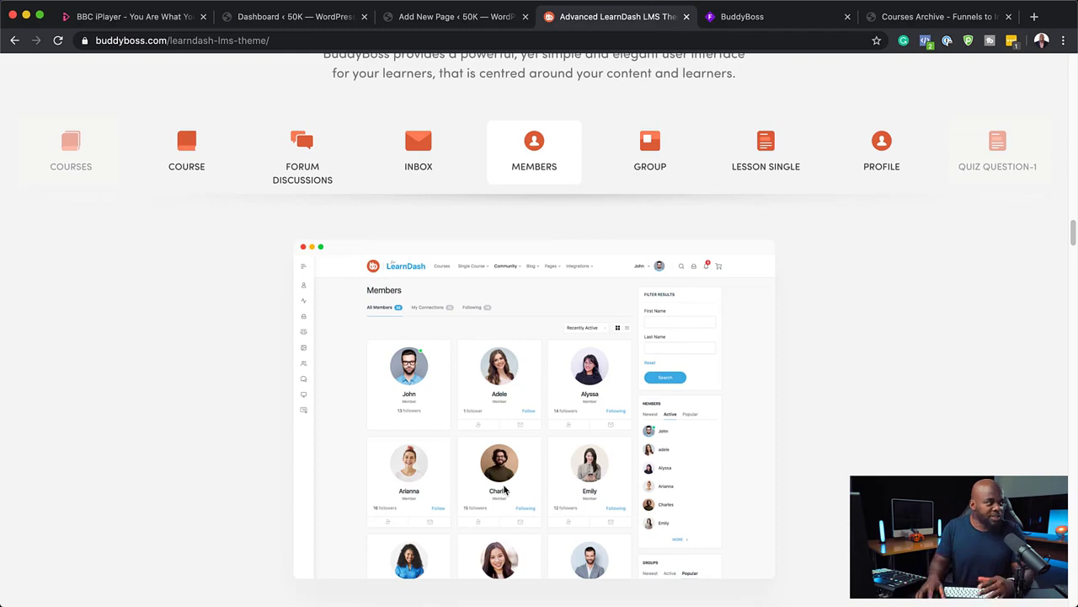
scroll(497, 485, down, 1)
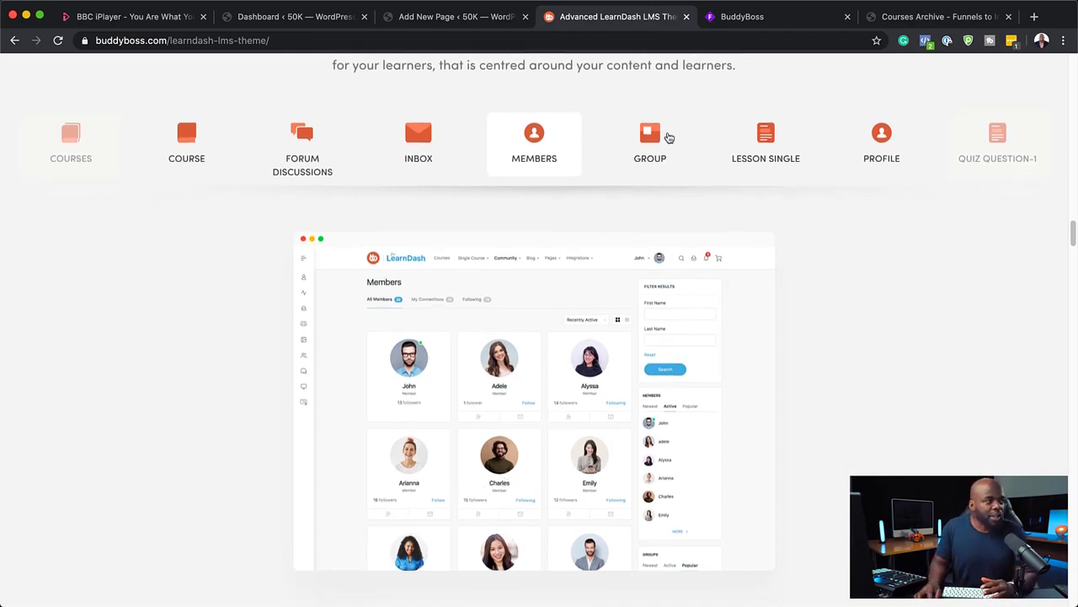
click(656, 144)
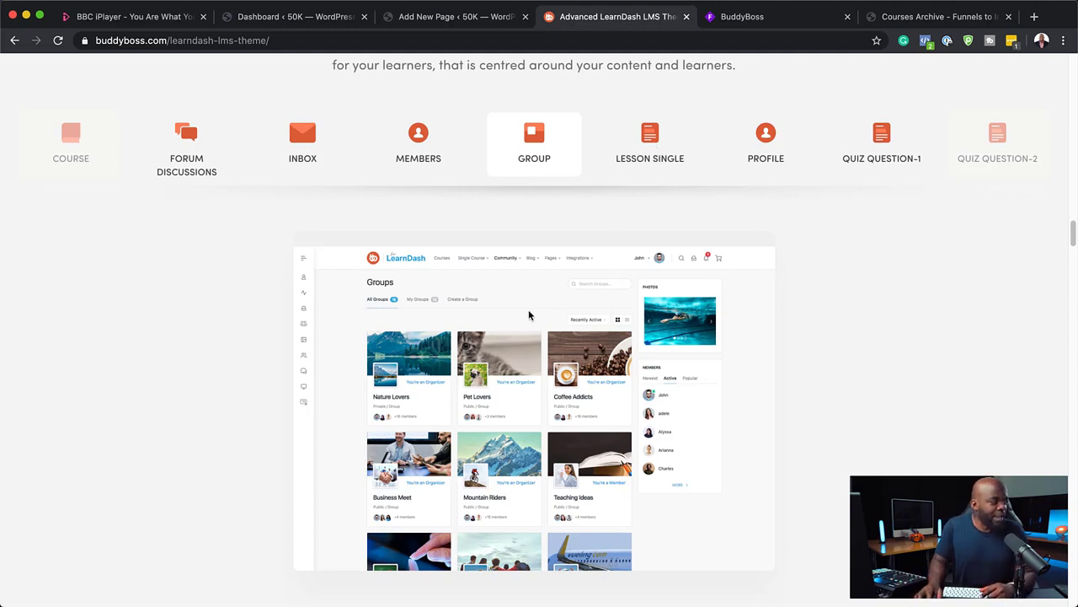
Step: Preview the Lesson Single and Profile screens in the learner interface showcase
scroll(438, 373, down, 1)
scroll(438, 374, down, 1)
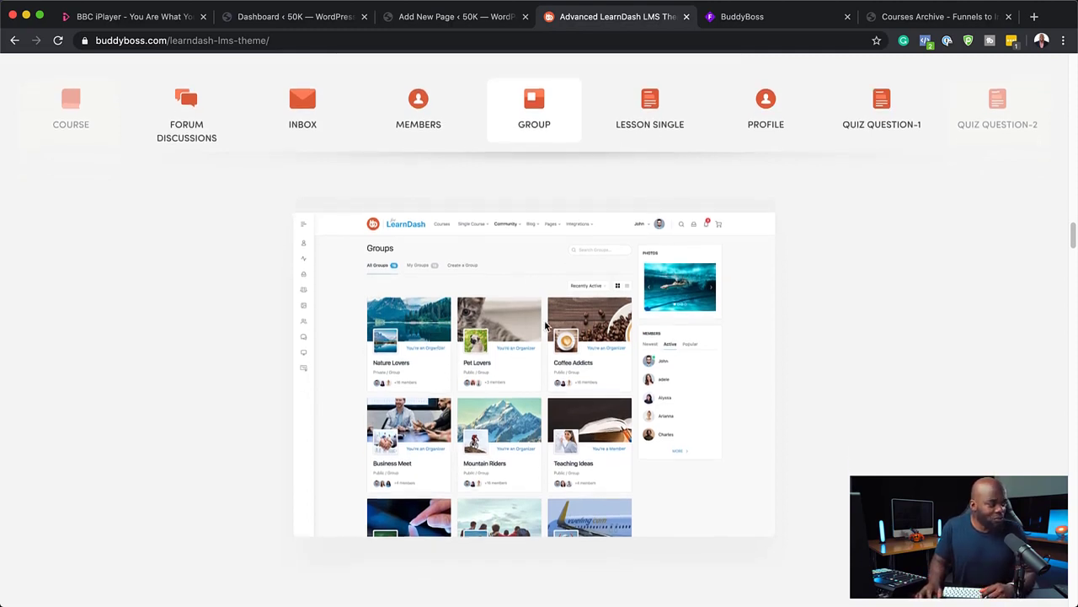
click(653, 111)
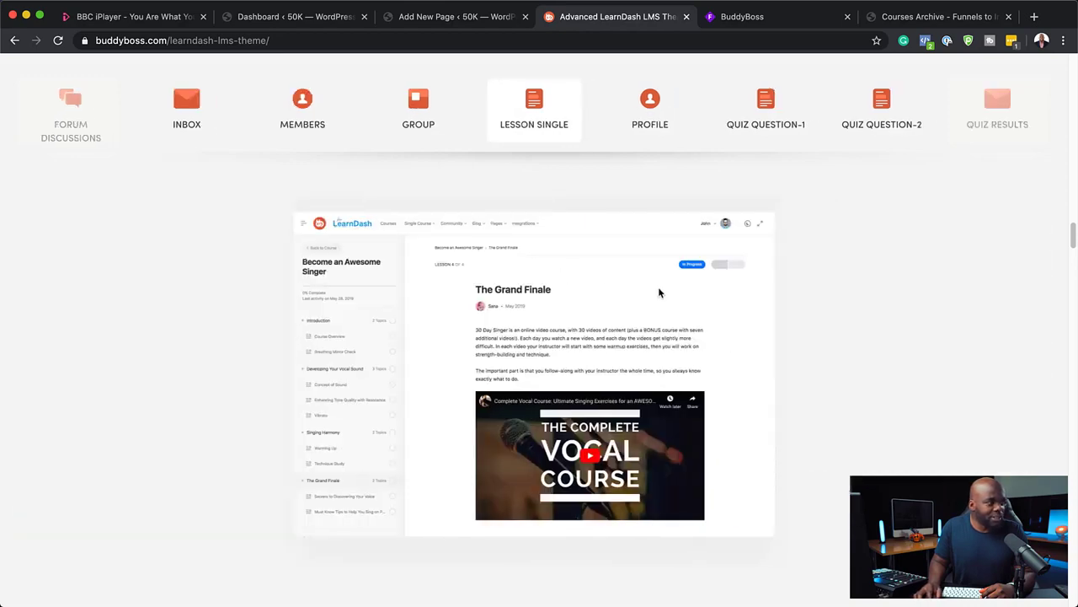
click(655, 109)
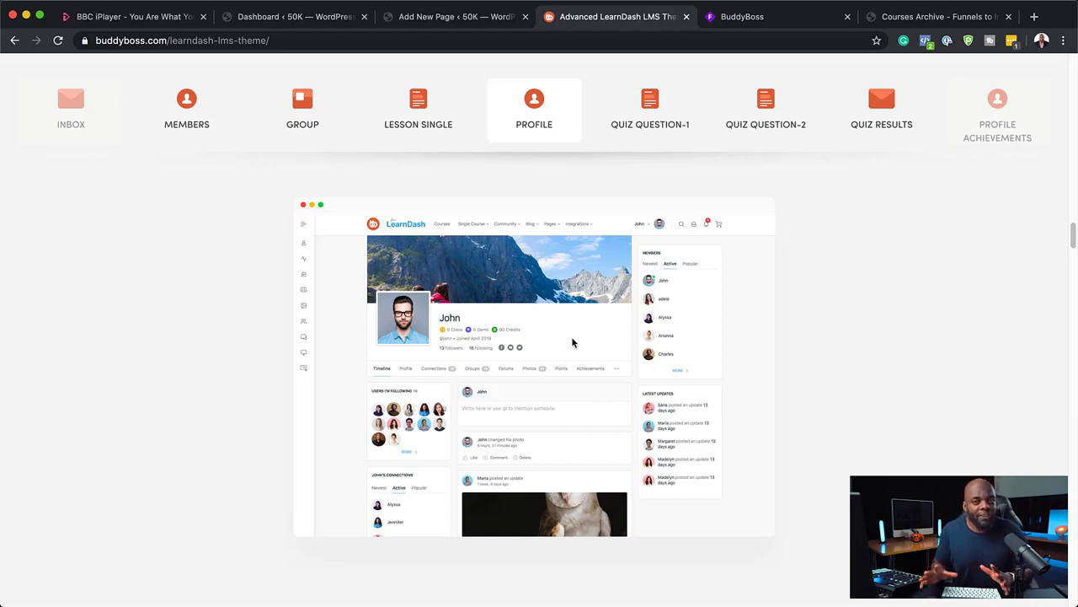
Step: Switch to the 50K site's WordPress admin and look through its installed themes, including BuddyBoss Child and Divi
click(311, 20)
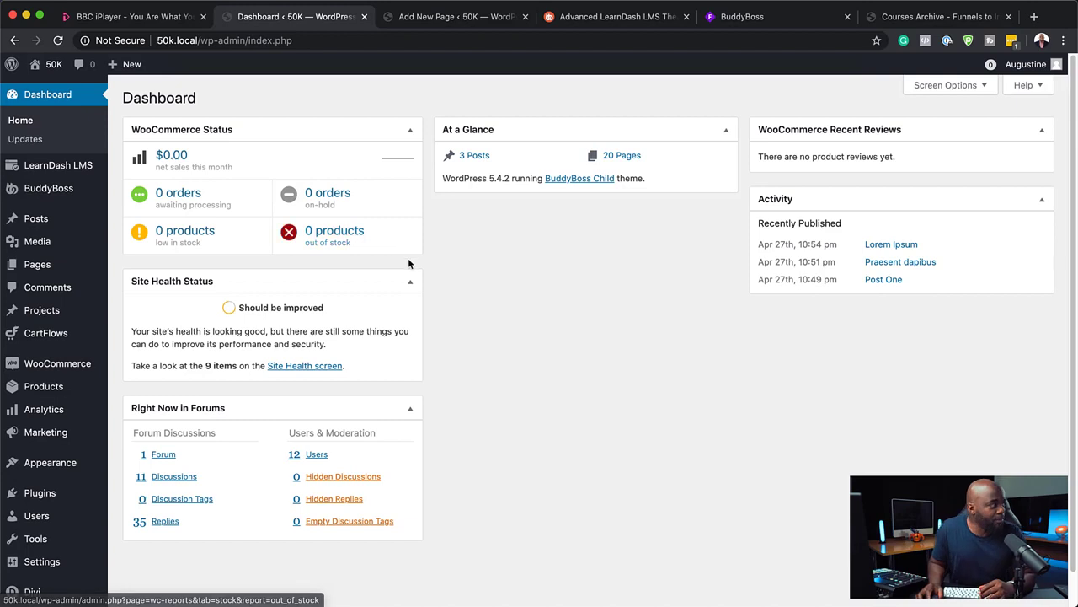
mouse_move(39, 193)
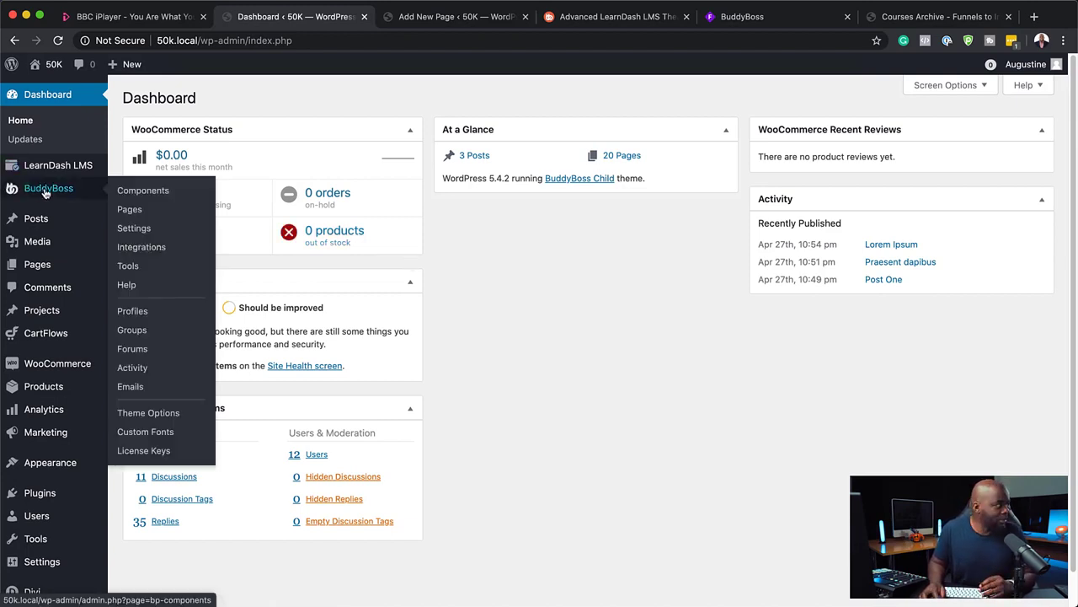
mouse_move(69, 468)
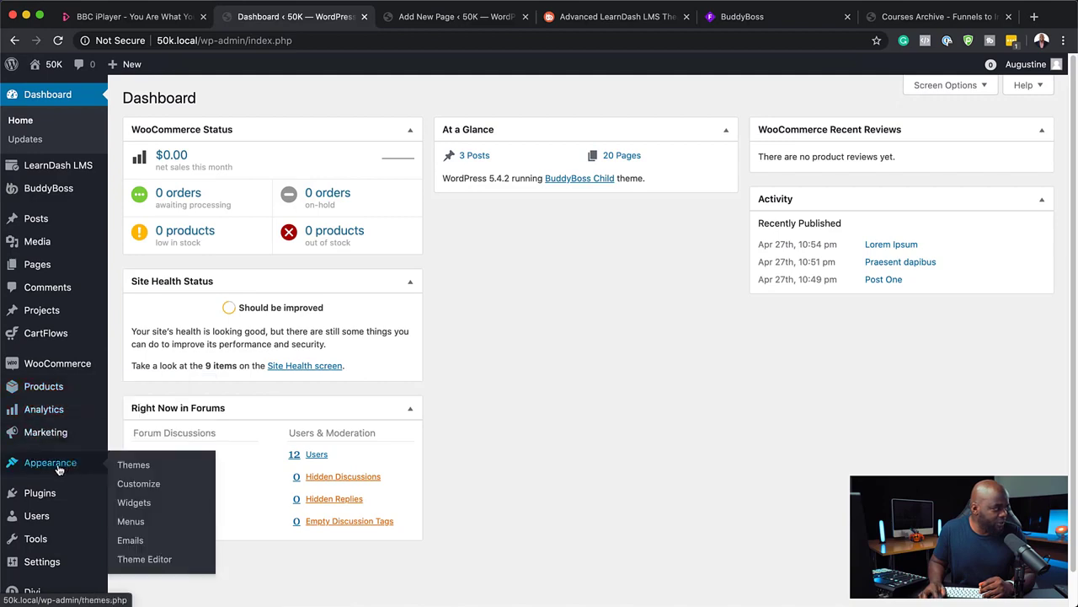
click(135, 466)
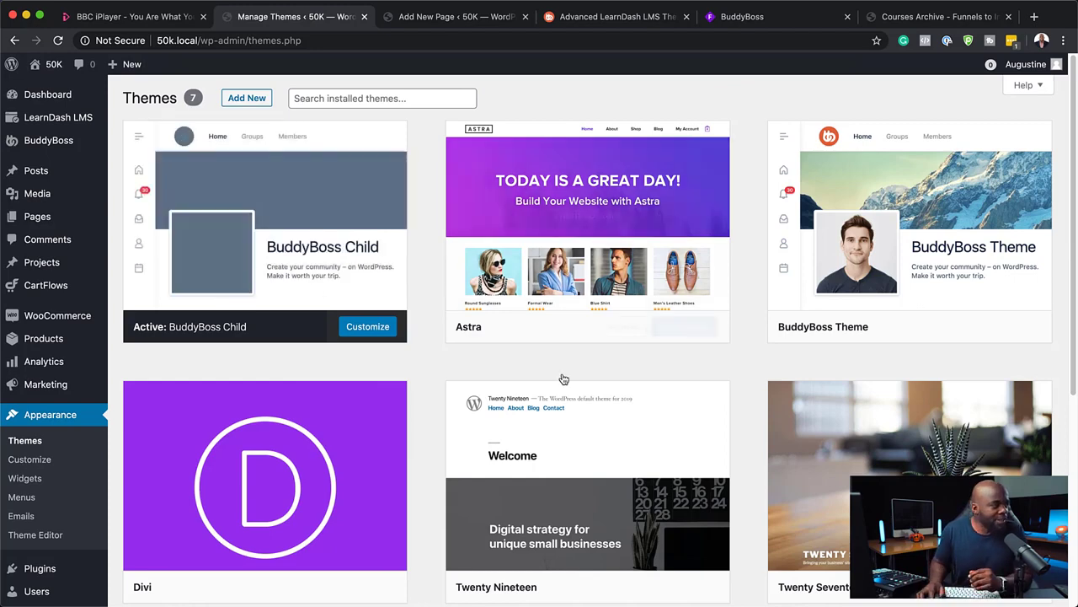
scroll(561, 374, down, 2)
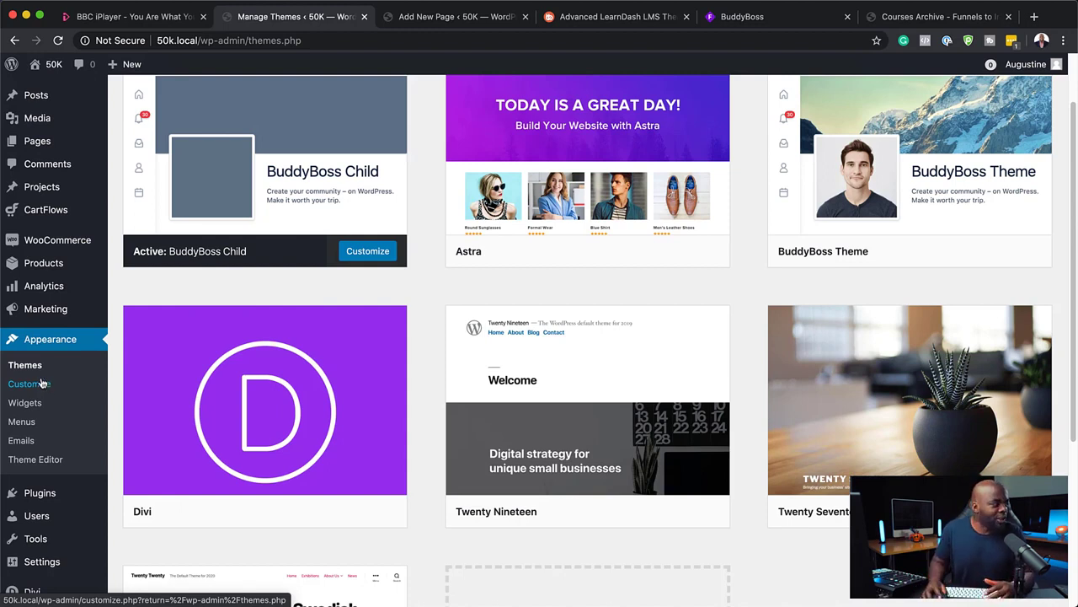
mouse_move(279, 428)
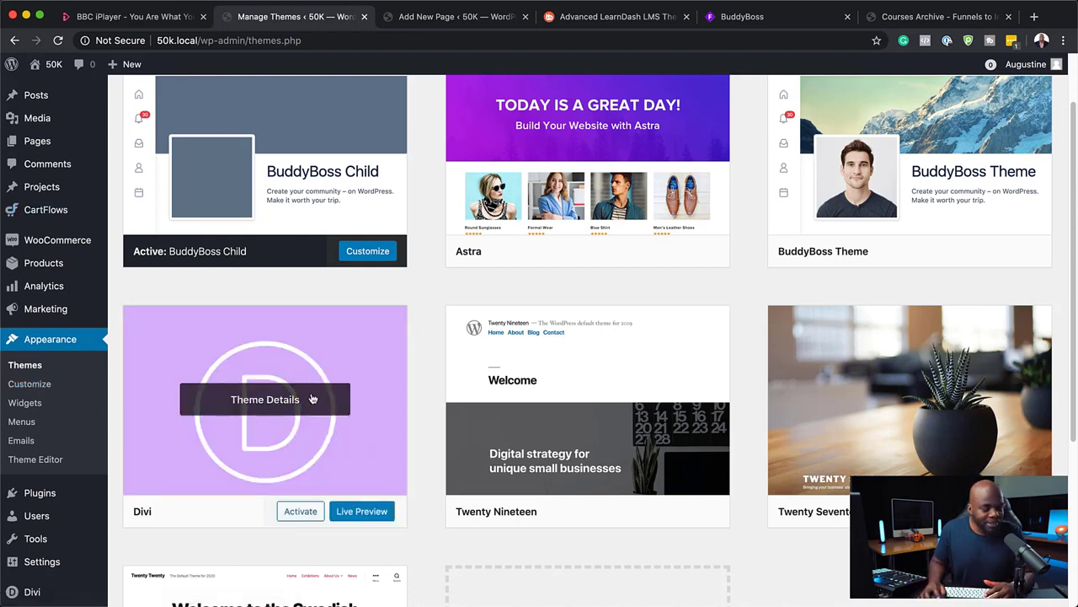
scroll(311, 398, up, 2)
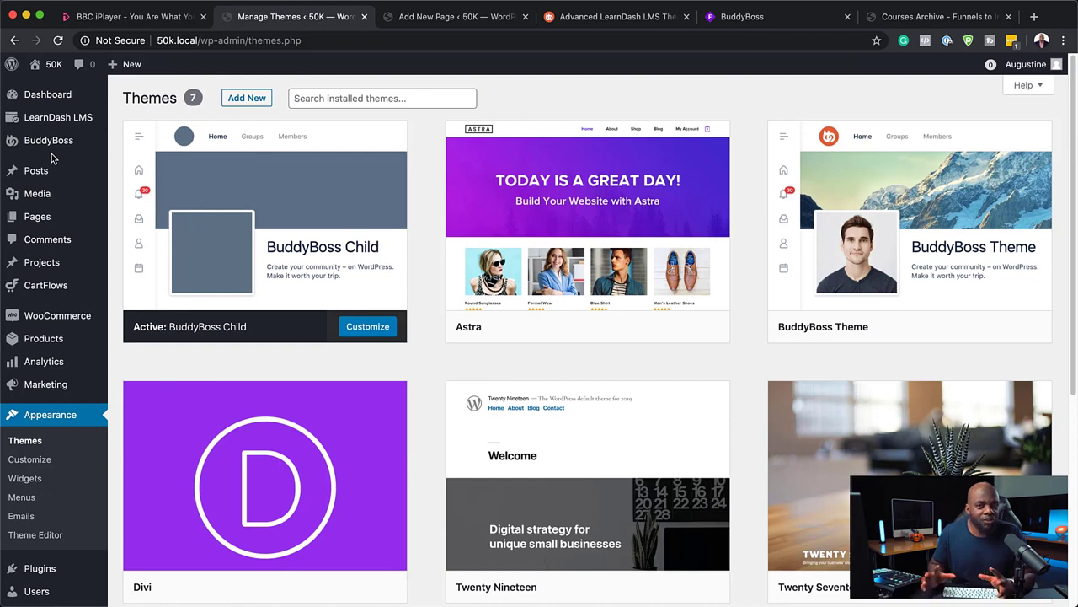
Step: Open the BuddyBoss components list and deselect the Notifications component
mouse_move(50, 143)
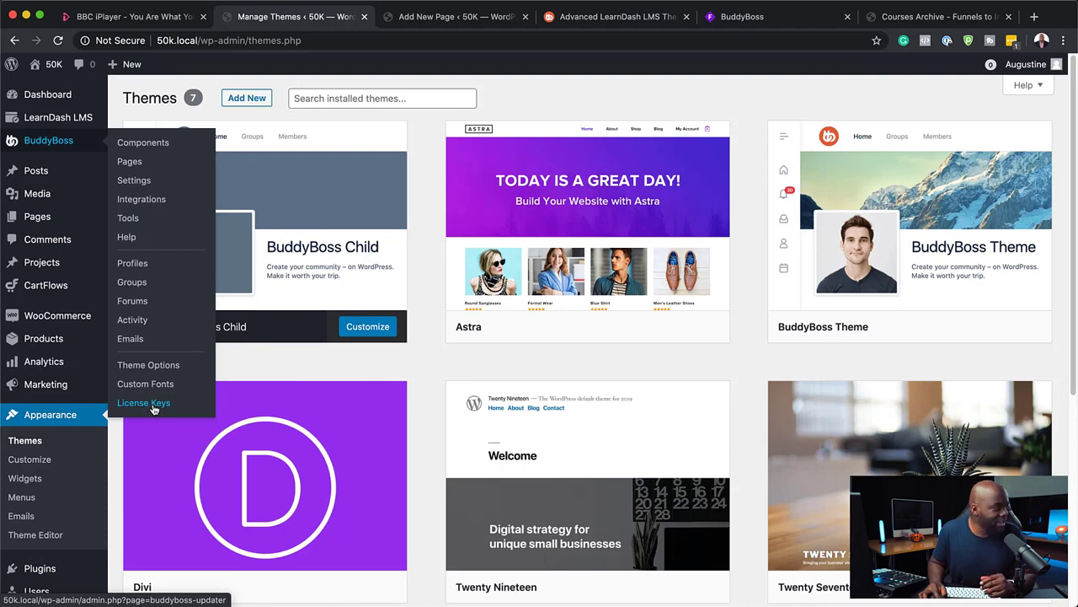
click(155, 145)
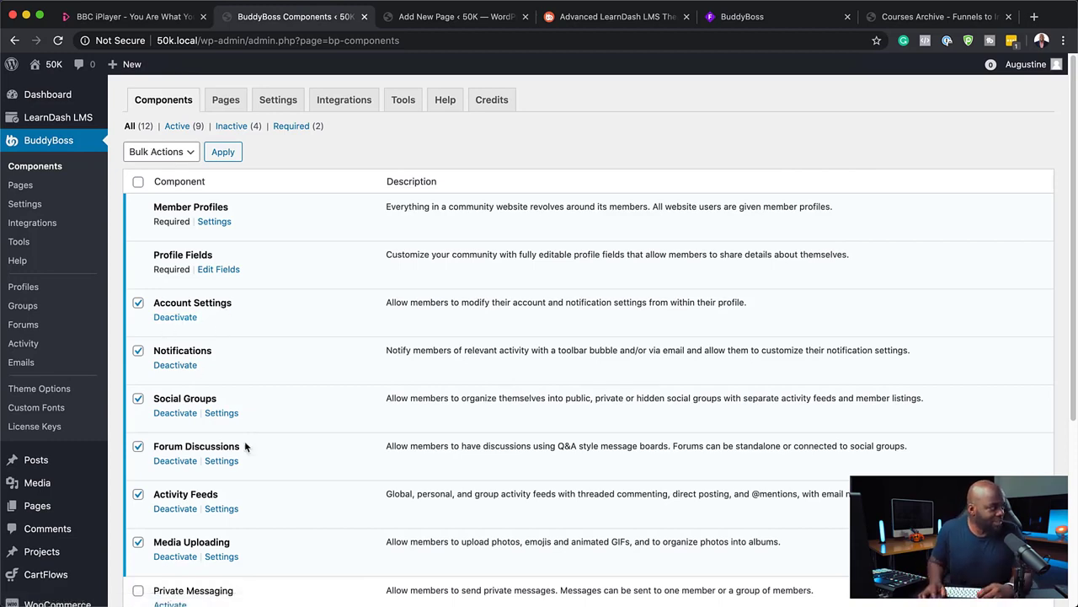
scroll(246, 448, down, 1)
scroll(246, 448, down, 1)
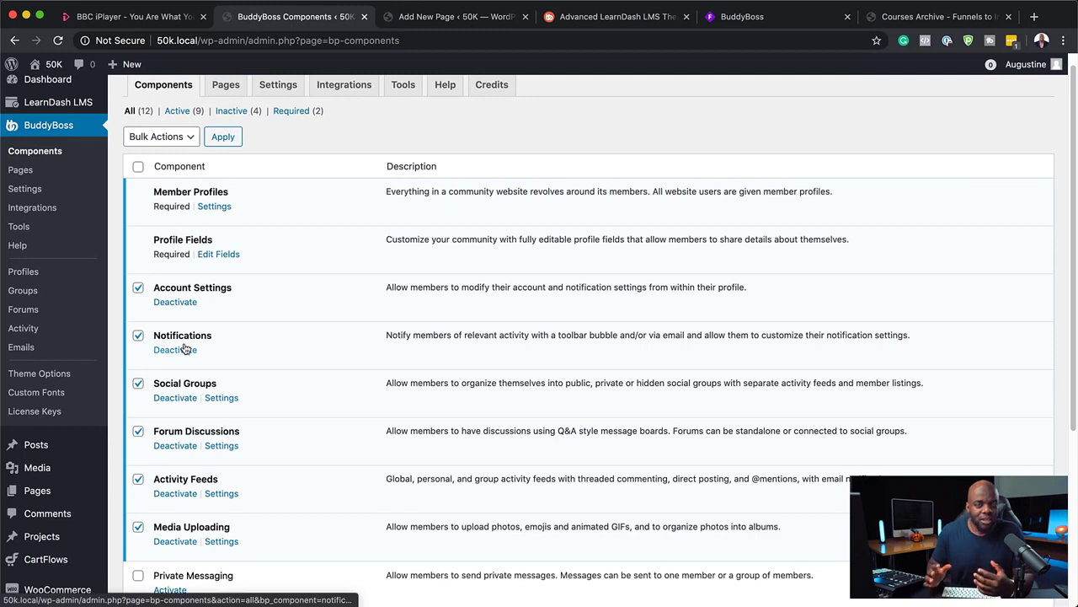
click(138, 337)
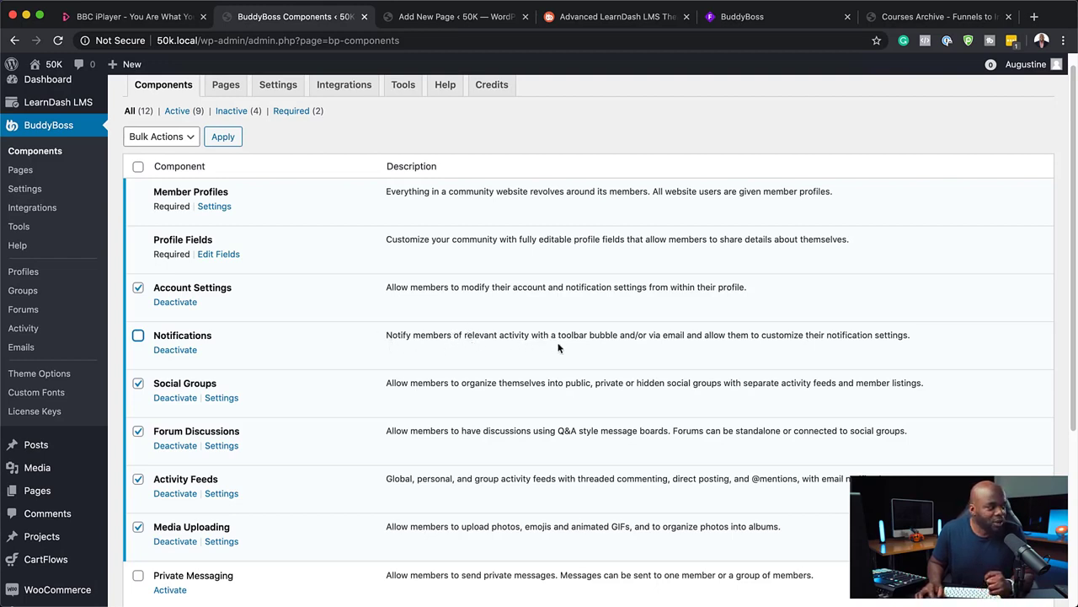
Step: Replace the unused Add New Page screen with the site's front page at 50k.local
click(446, 24)
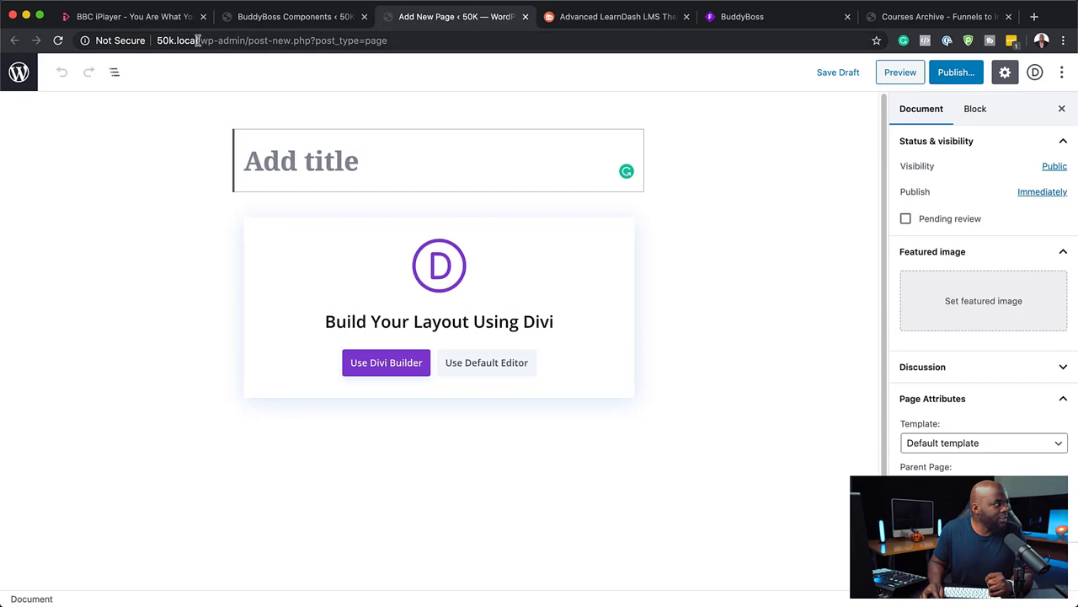
drag(198, 40, 388, 43)
key(BackSpace)
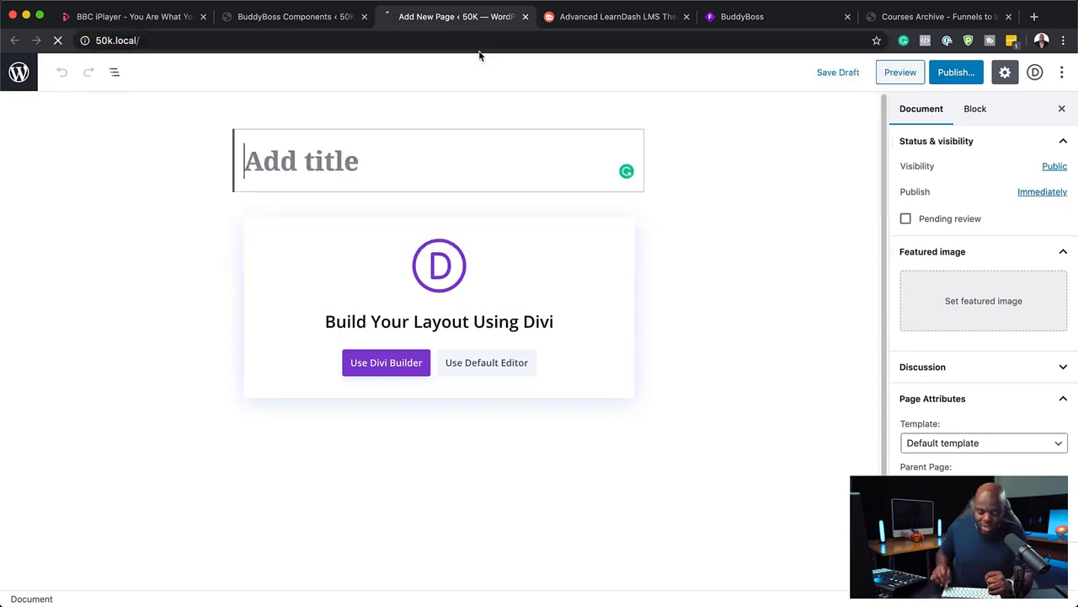
key(Return)
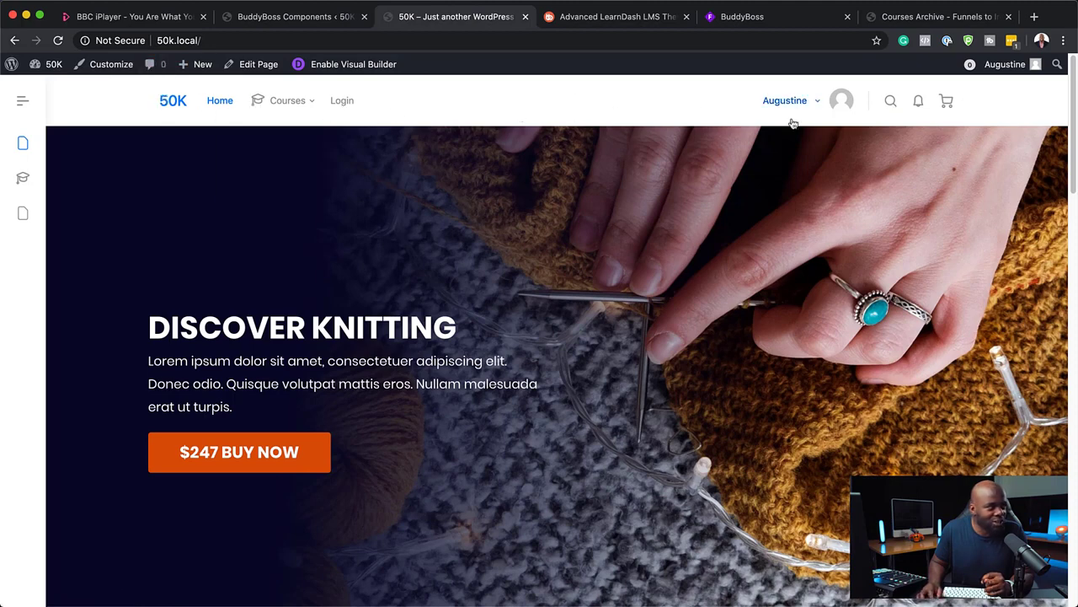
mouse_move(279, 102)
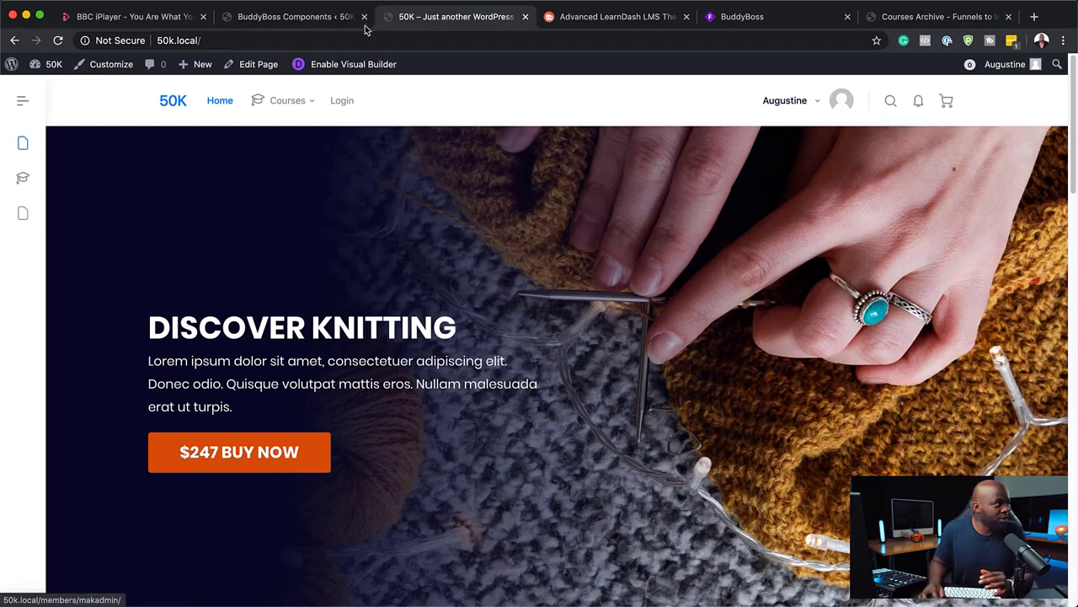
Step: Review the 50K site's BuddyBoss component list, and browse the News Feed on the Funnels to Income site
click(321, 27)
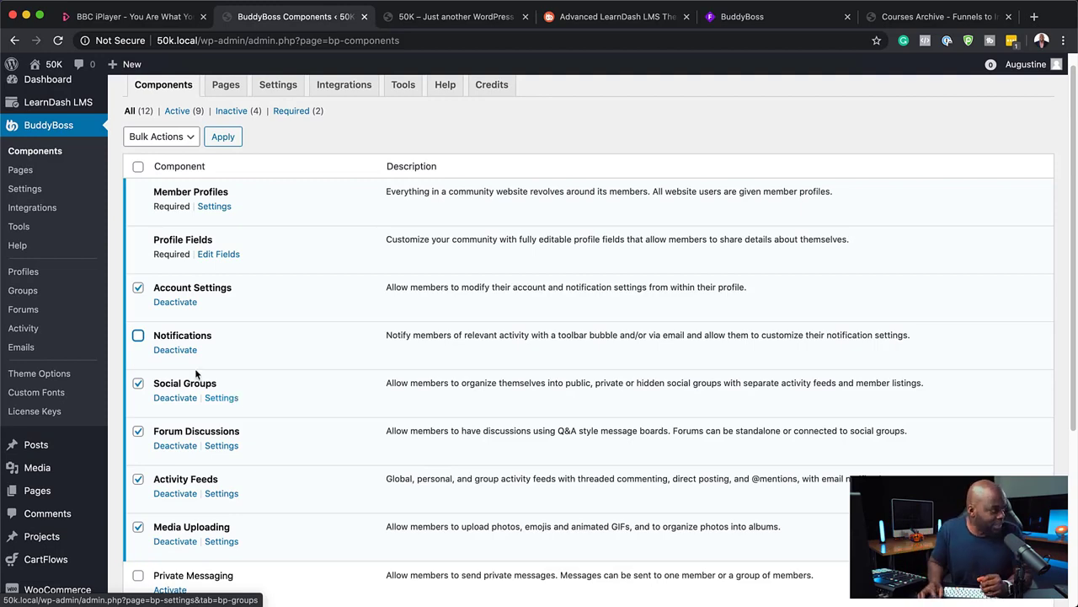
scroll(317, 386, down, 2)
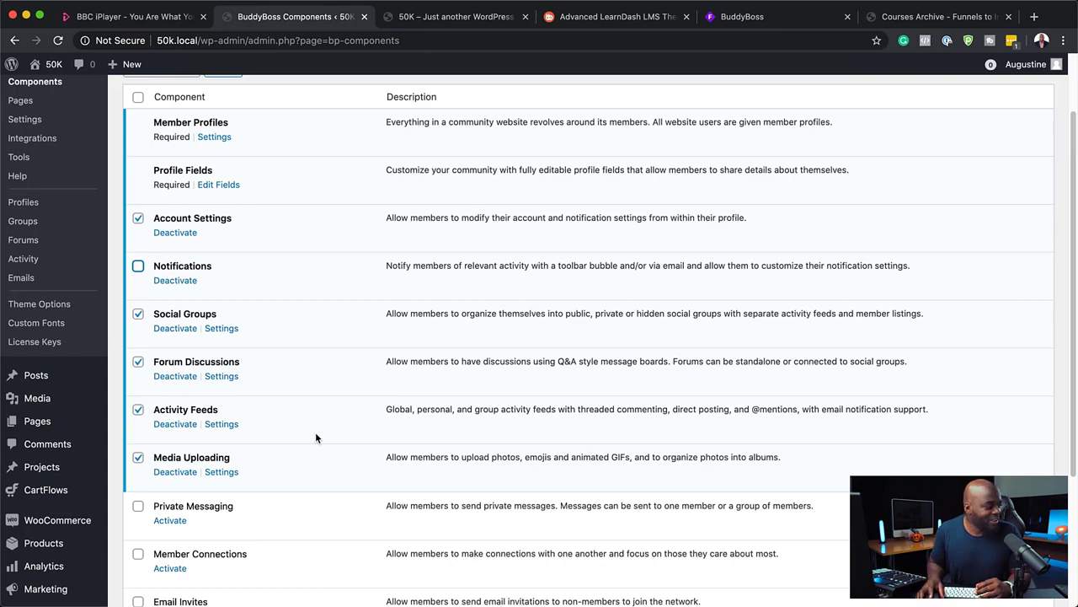
click(944, 22)
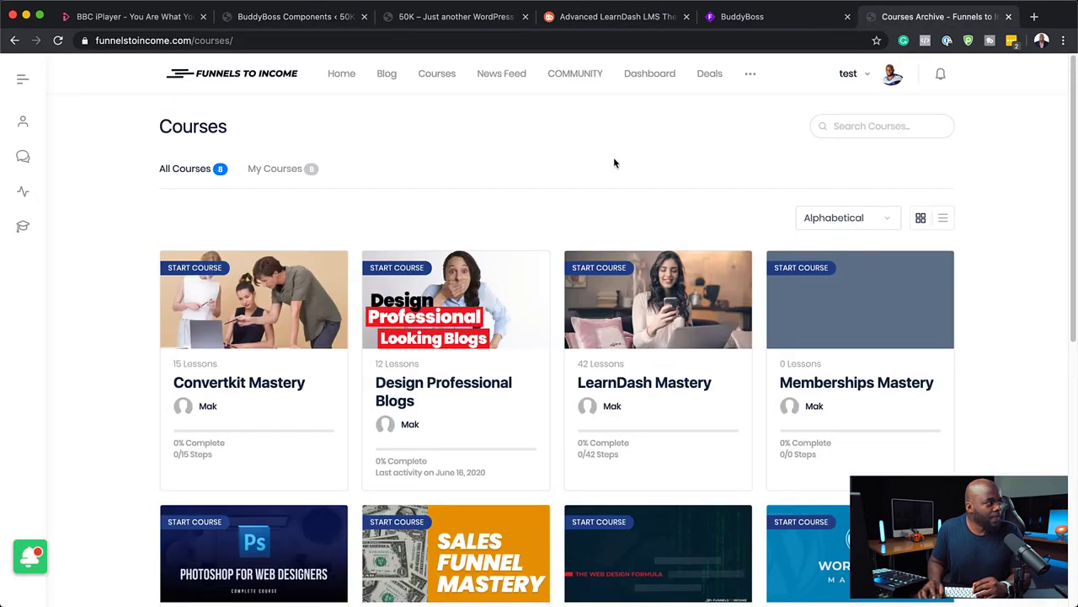
click(506, 77)
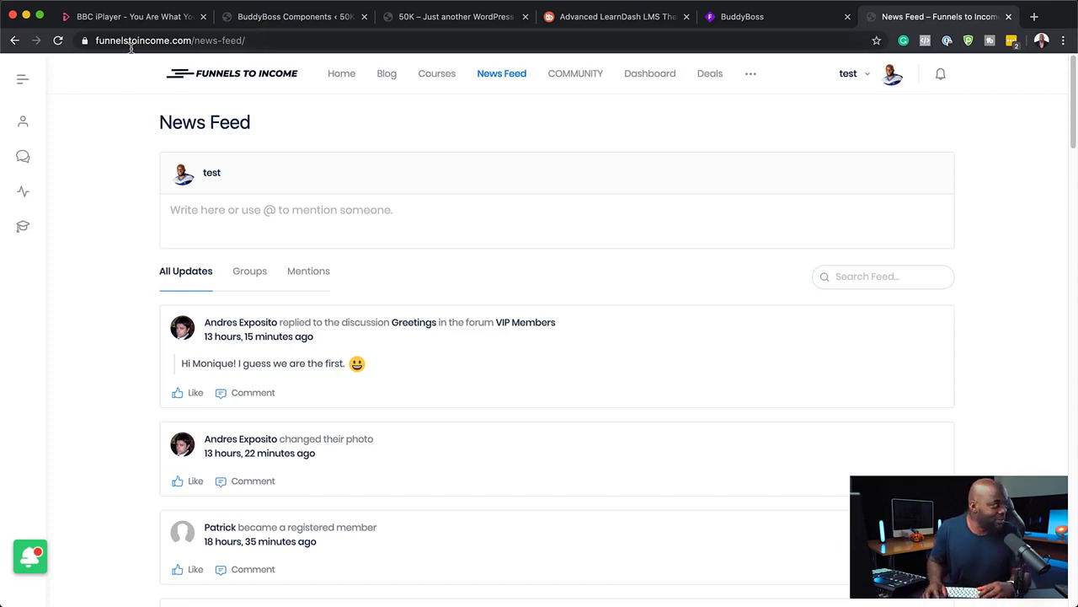
scroll(360, 402, down, 1)
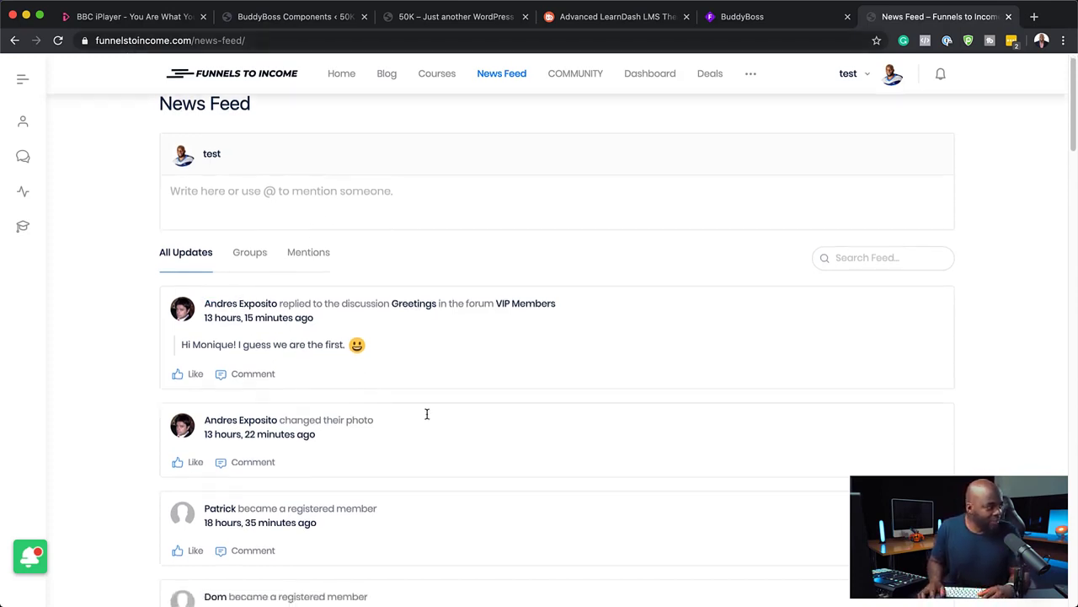
scroll(428, 413, down, 10)
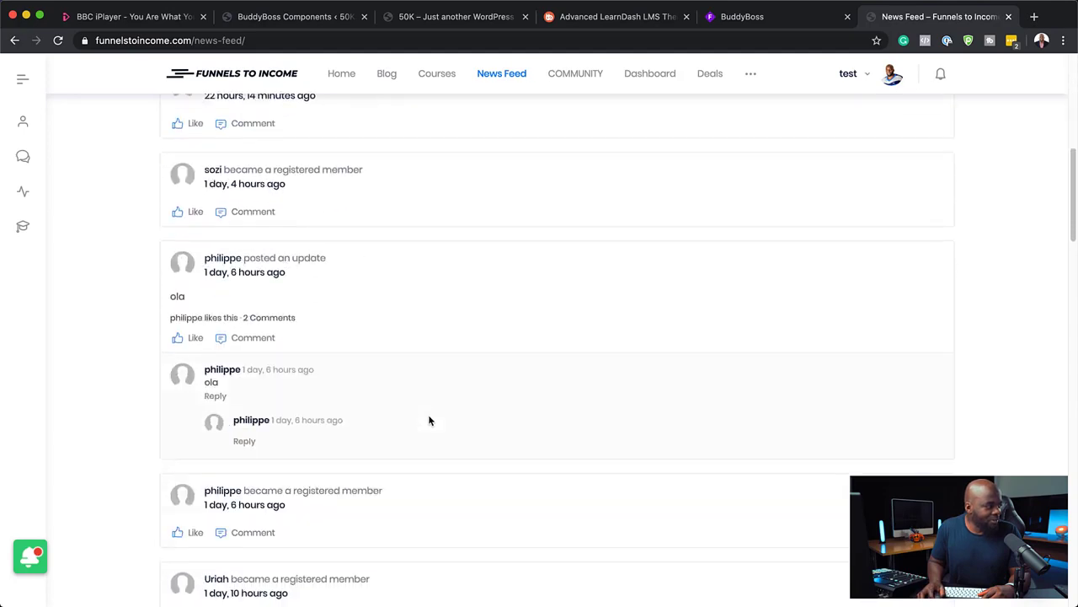
scroll(429, 420, down, 6)
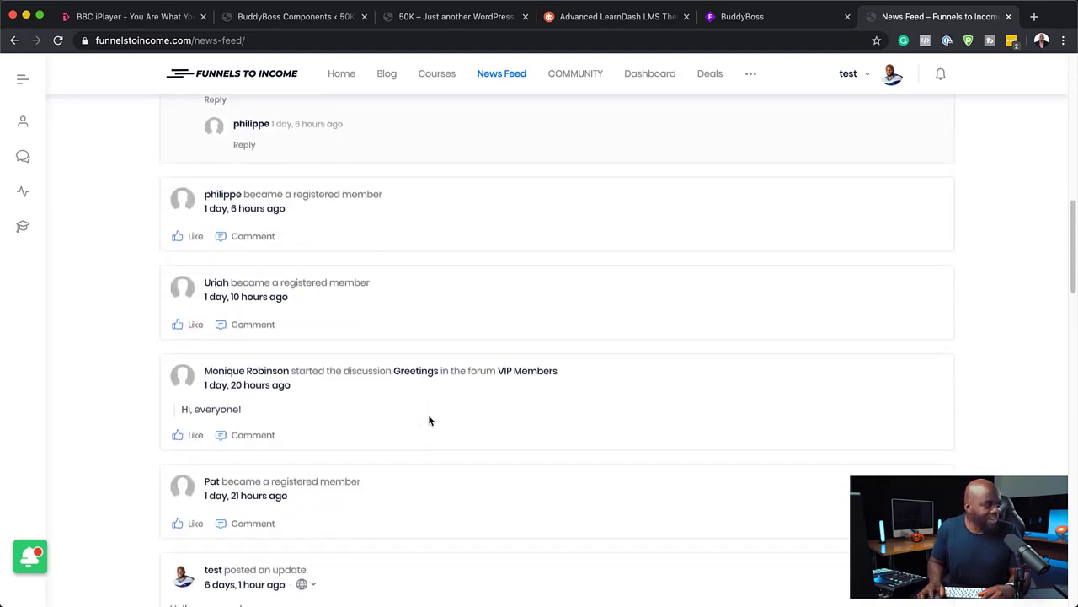
scroll(429, 421, up, 15)
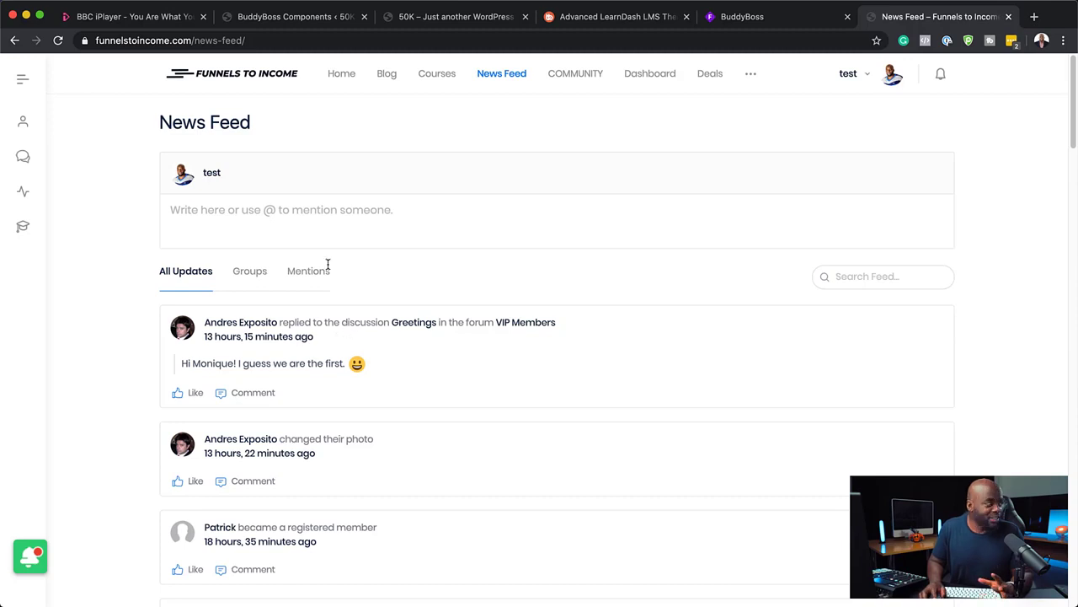
Step: Expand the News Feed's update composer and compare its posting options with the 50K site's component list
click(293, 213)
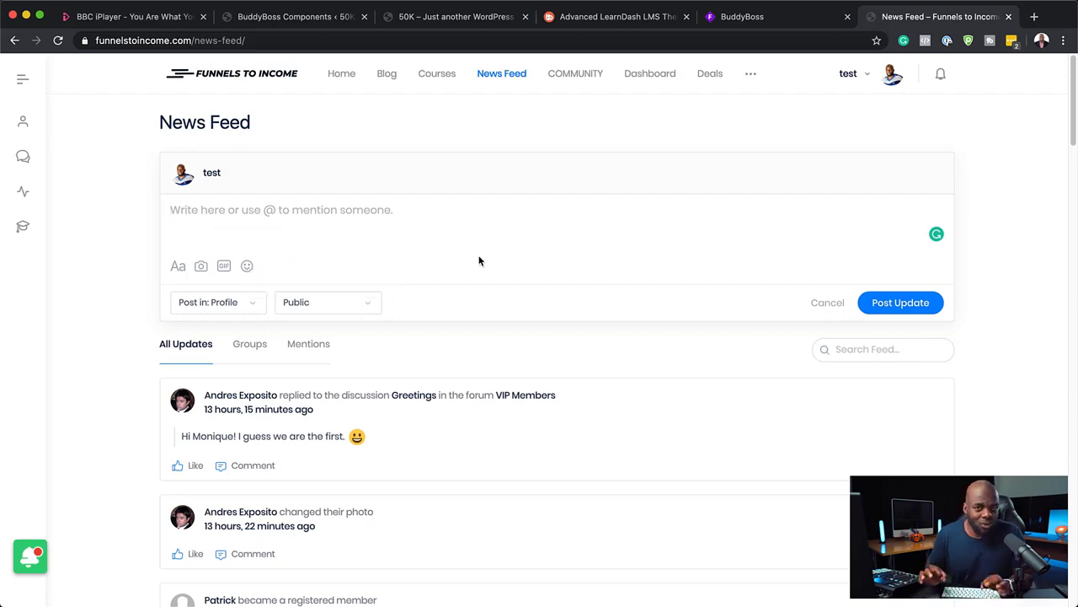
click(298, 24)
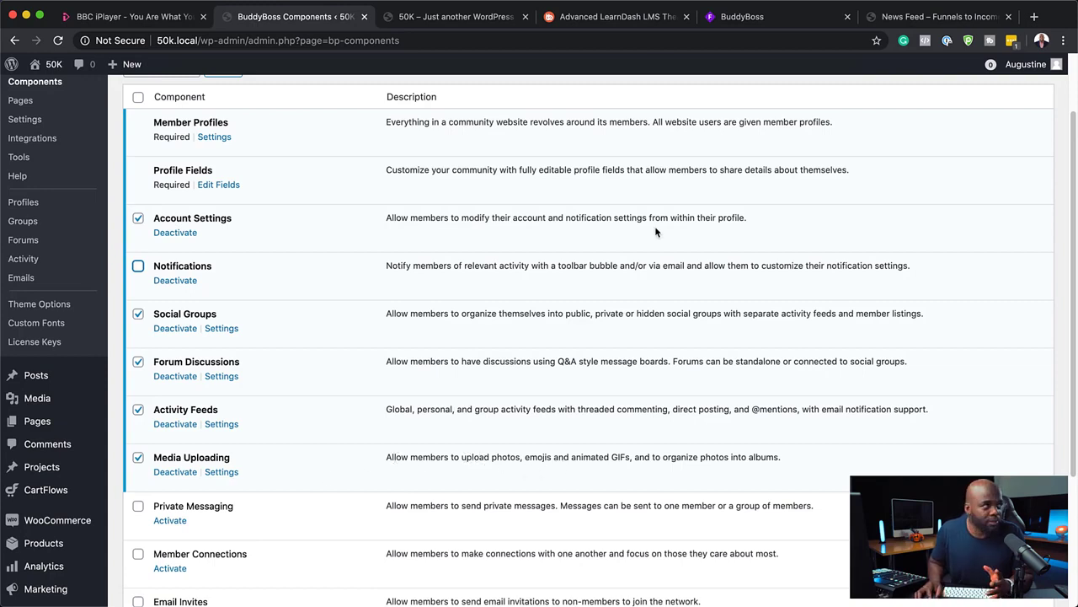
click(885, 18)
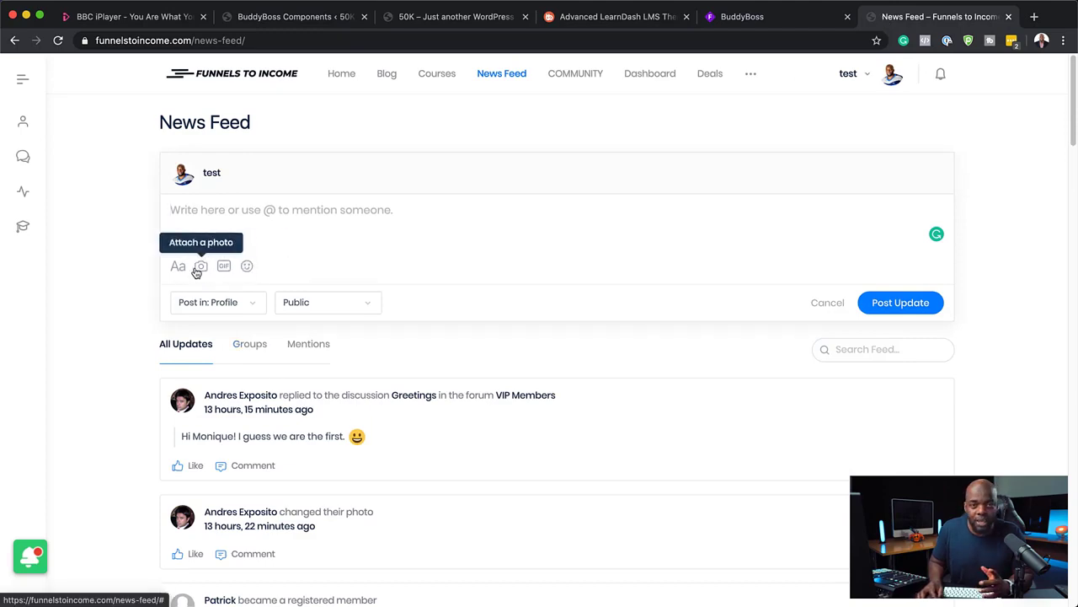
Step: Review the BuddyBoss components on the 50K site down to Network Search
key(super+2)
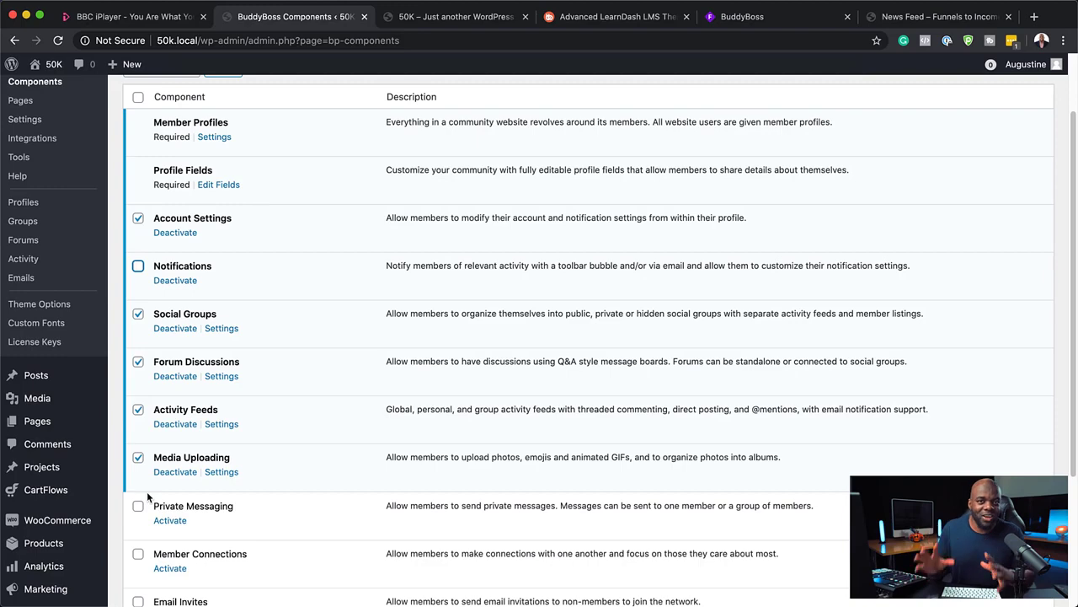
scroll(218, 494, down, 3)
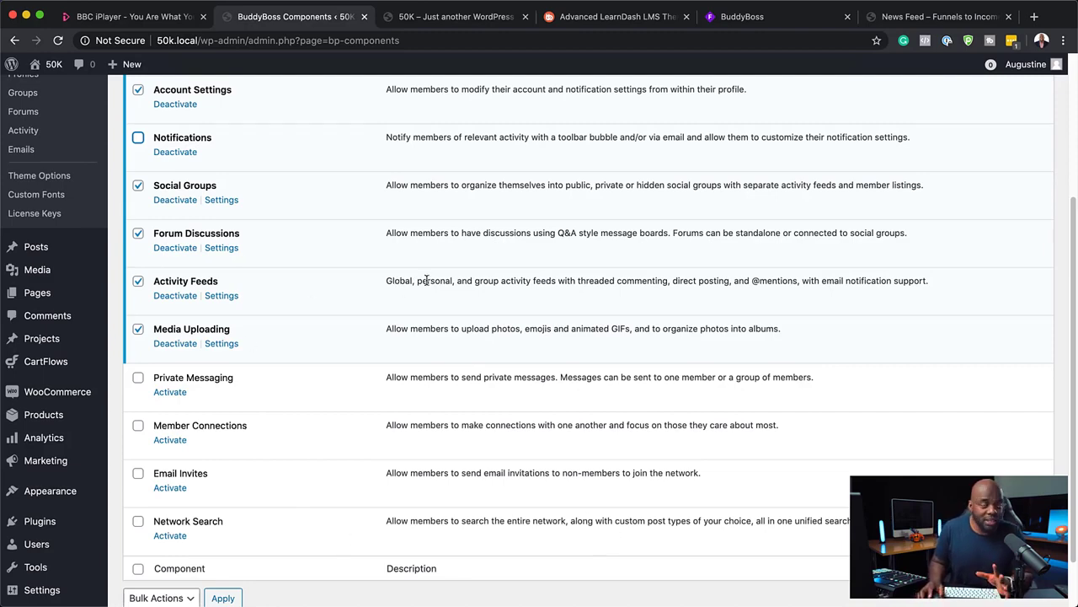
scroll(323, 166, up, 5)
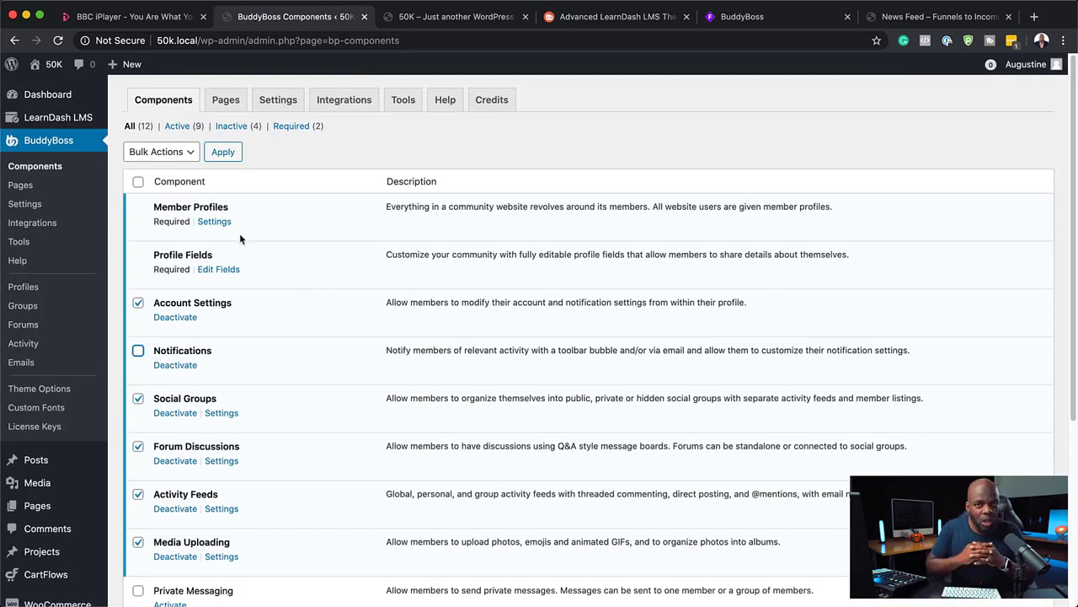
Step: Open the BuddyBoss component page assignments and view the Social Groups page and its address on the 50K site
click(36, 191)
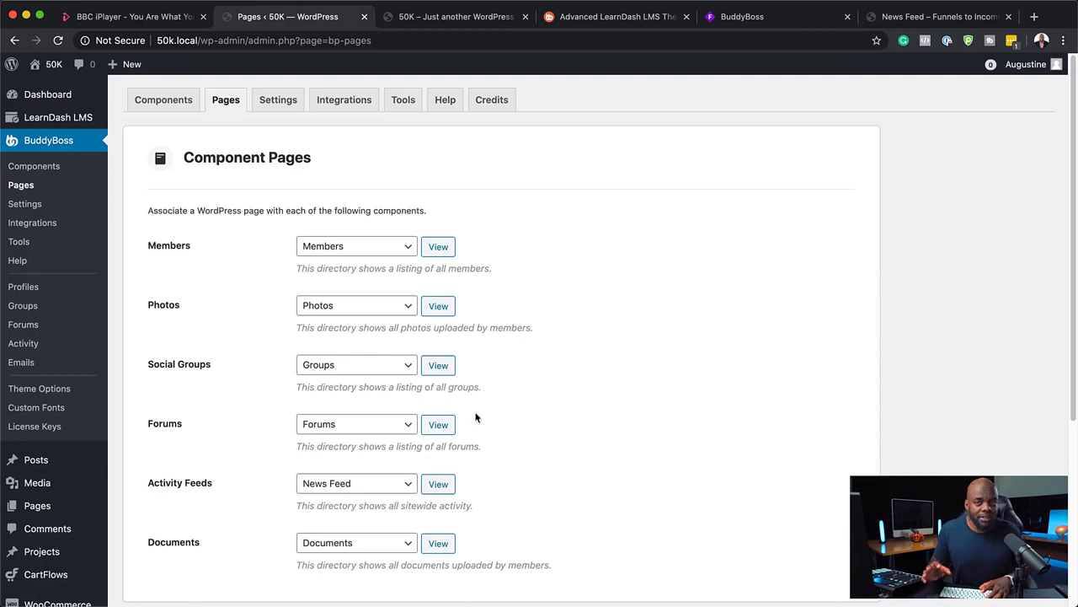
click(440, 366)
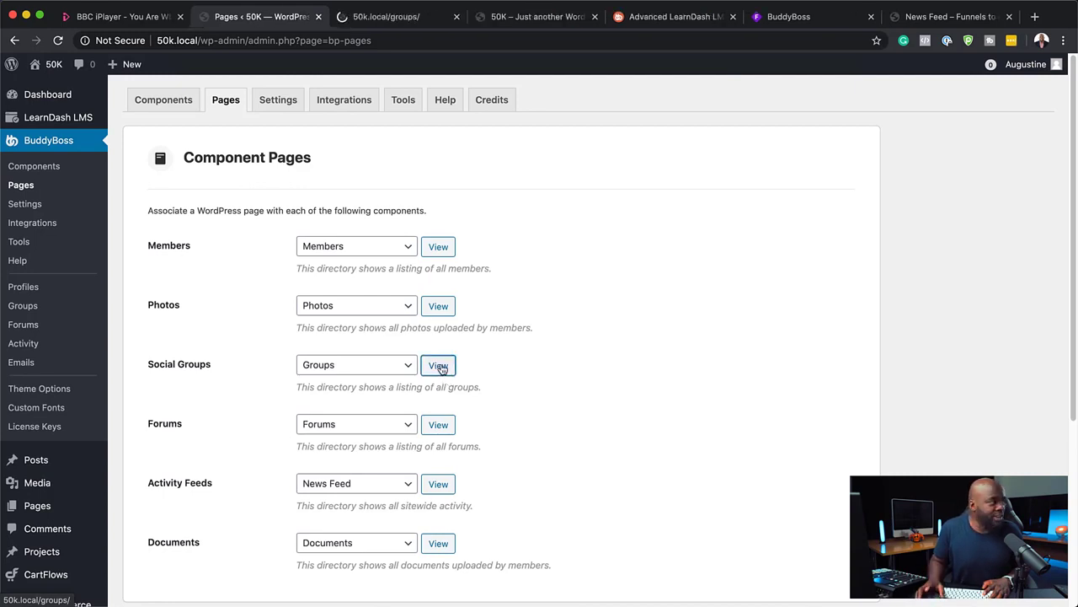
click(411, 19)
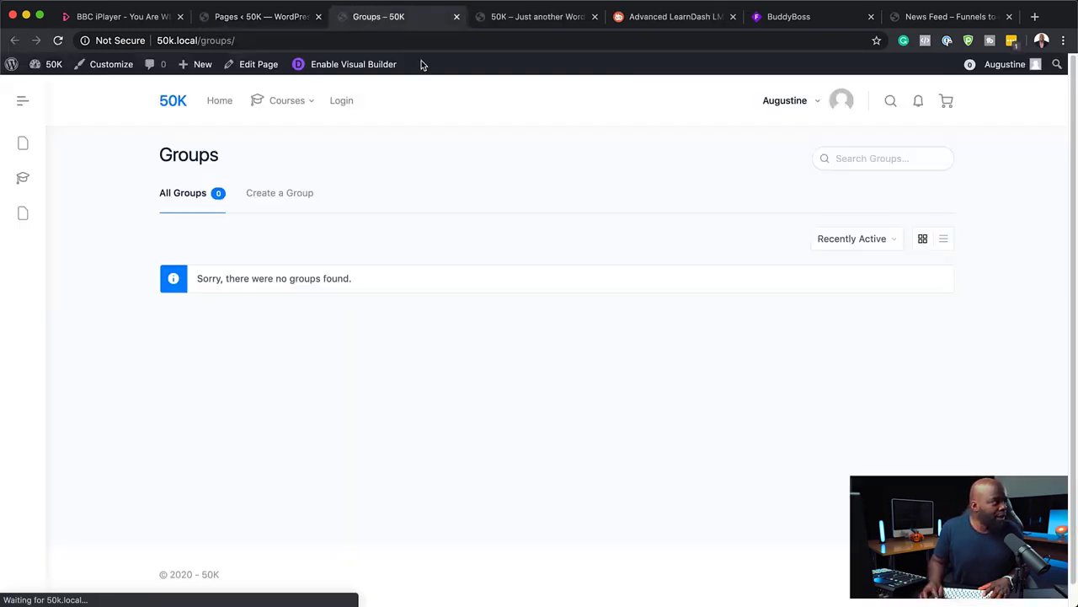
click(401, 40)
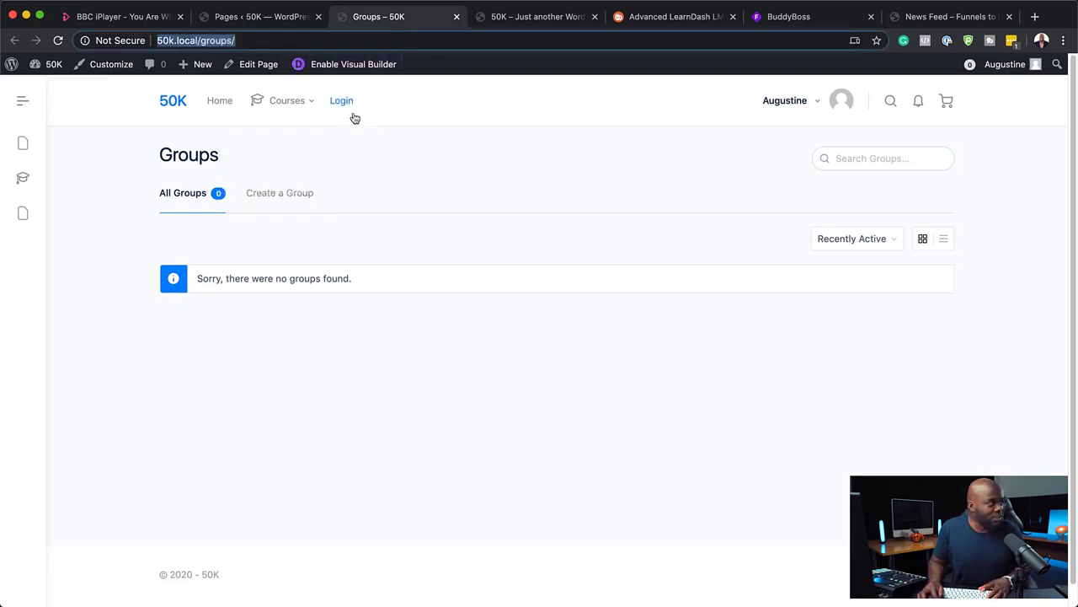
Step: View the page assigned to the Photos component and highlight its address
click(287, 20)
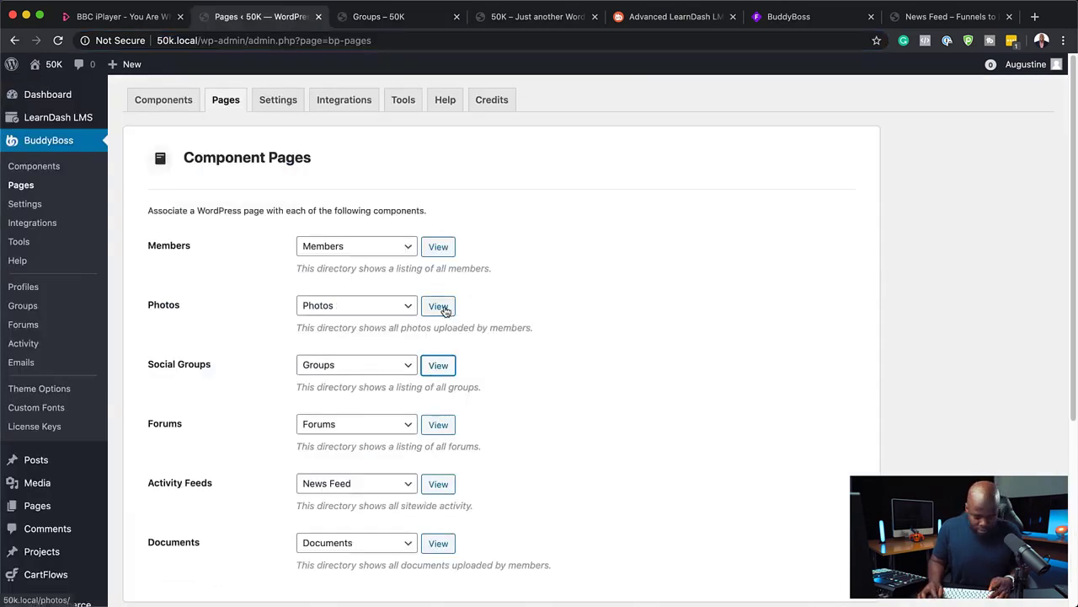
click(445, 308)
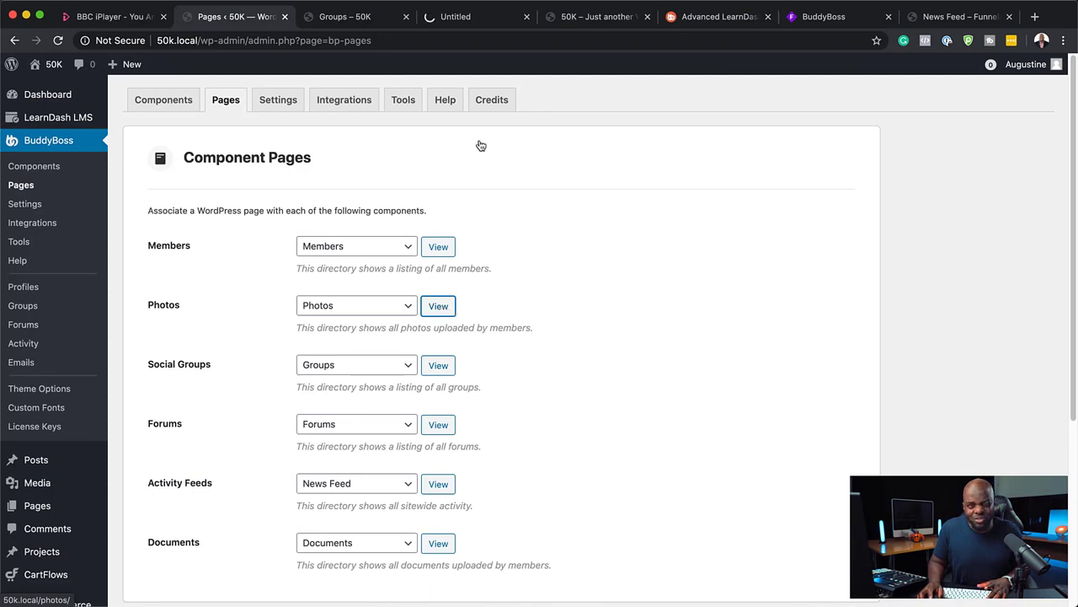
click(481, 17)
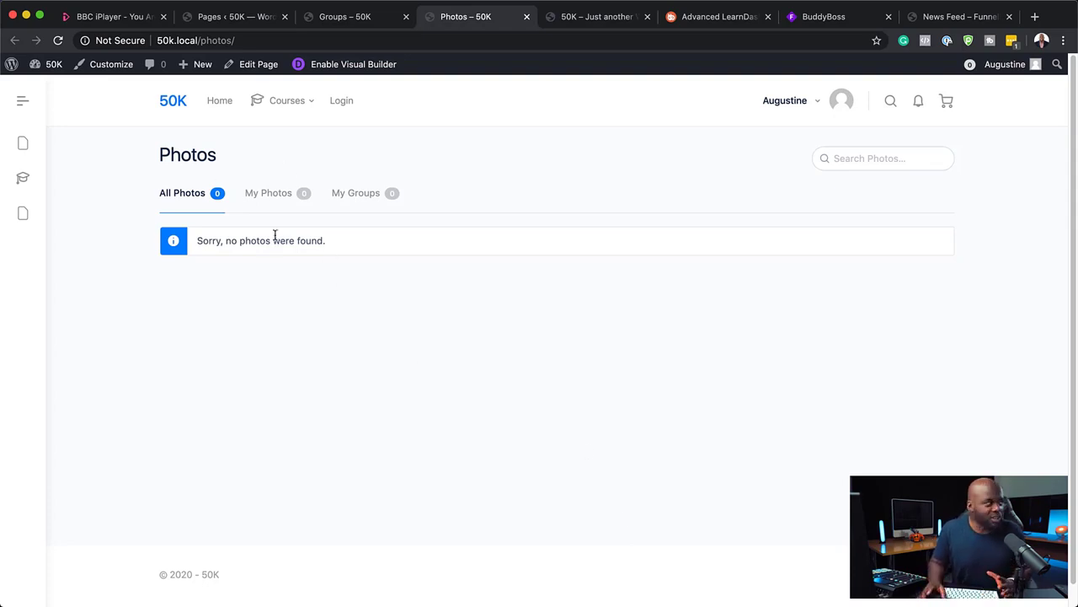
click(253, 40)
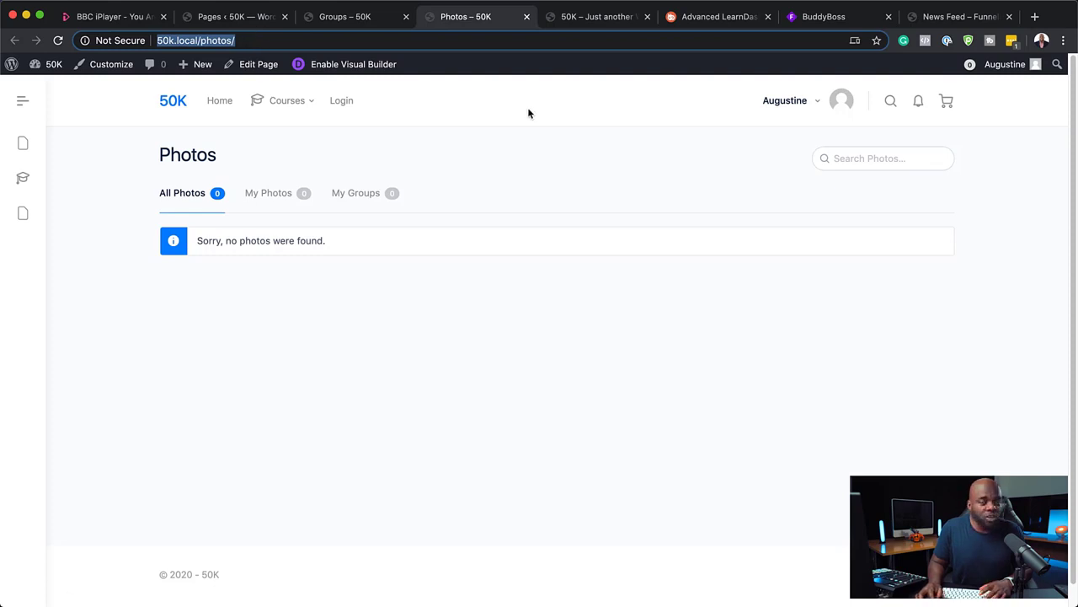
Step: Review the remaining component page assignments and open the BuddyBoss general settings
click(240, 19)
scroll(360, 557, down, 1)
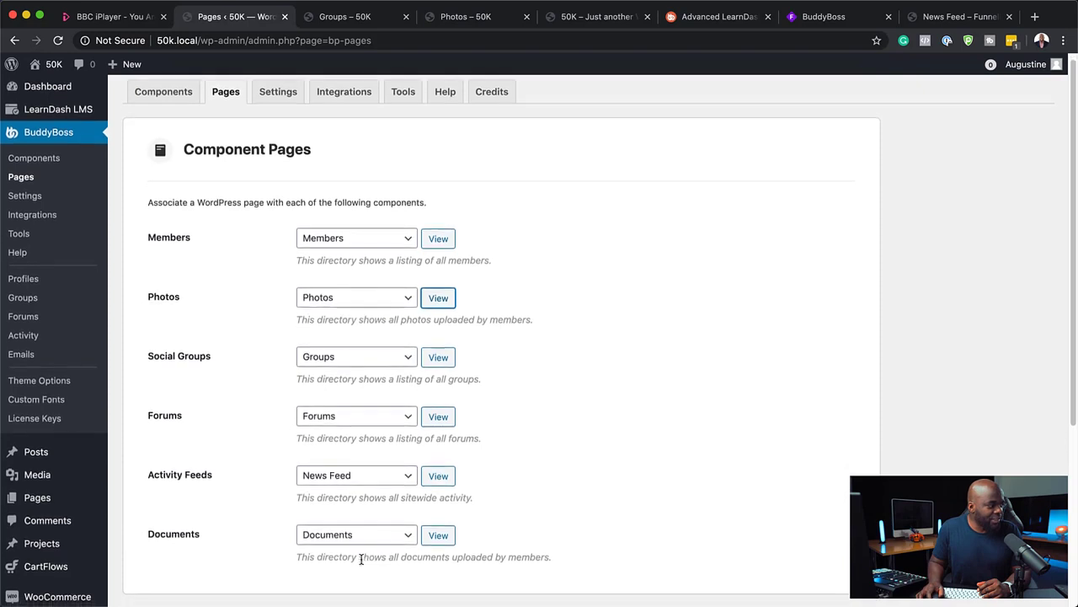
scroll(361, 557, down, 1)
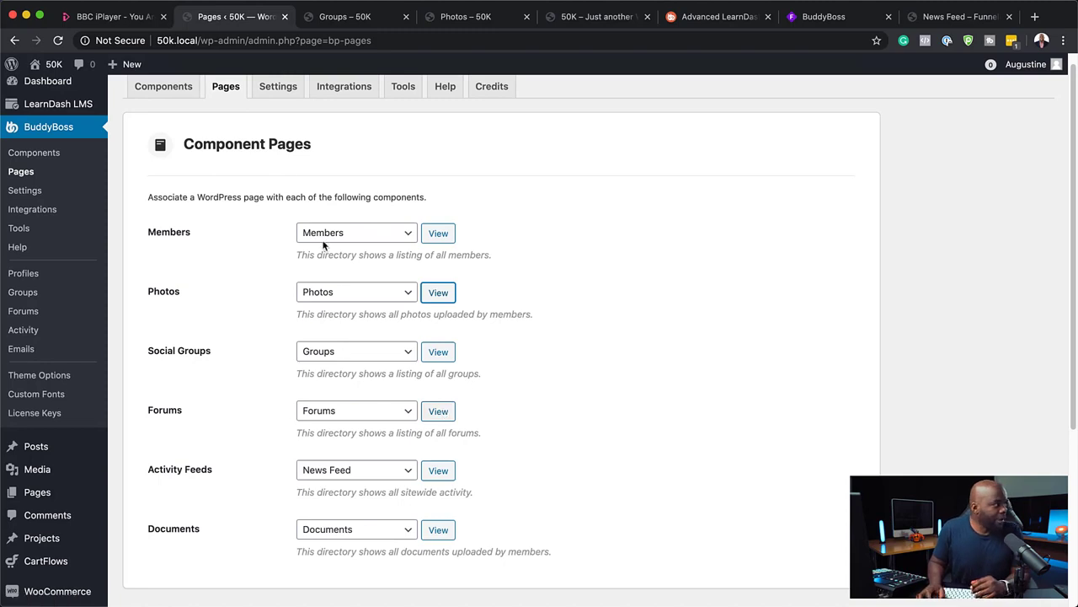
scroll(326, 244, up, 1)
click(281, 101)
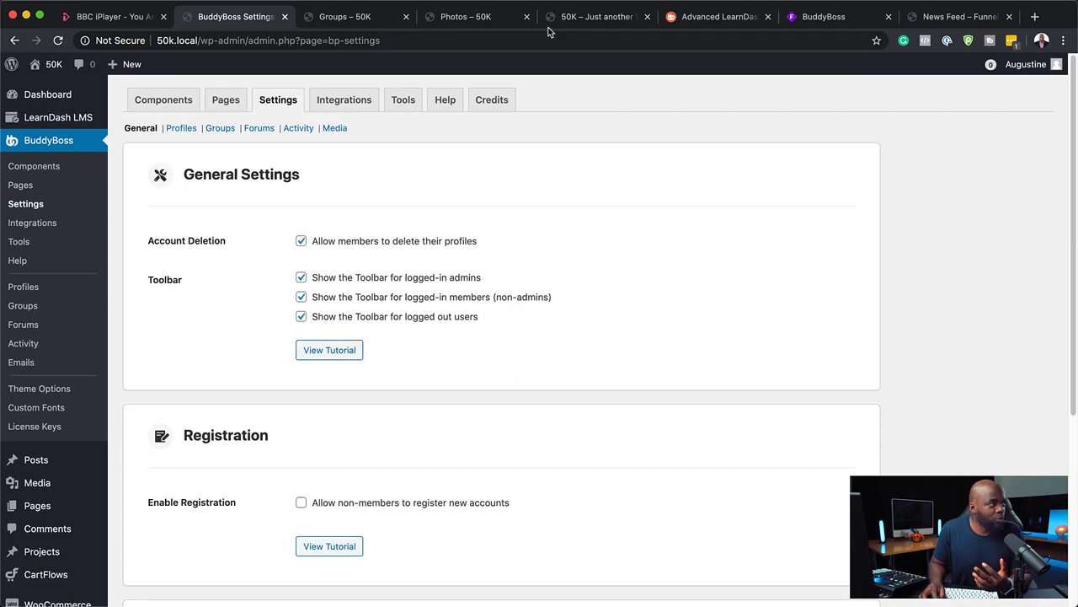
Step: Switch to the Funnels to Income site and view the member's profile and its Forums section
click(933, 26)
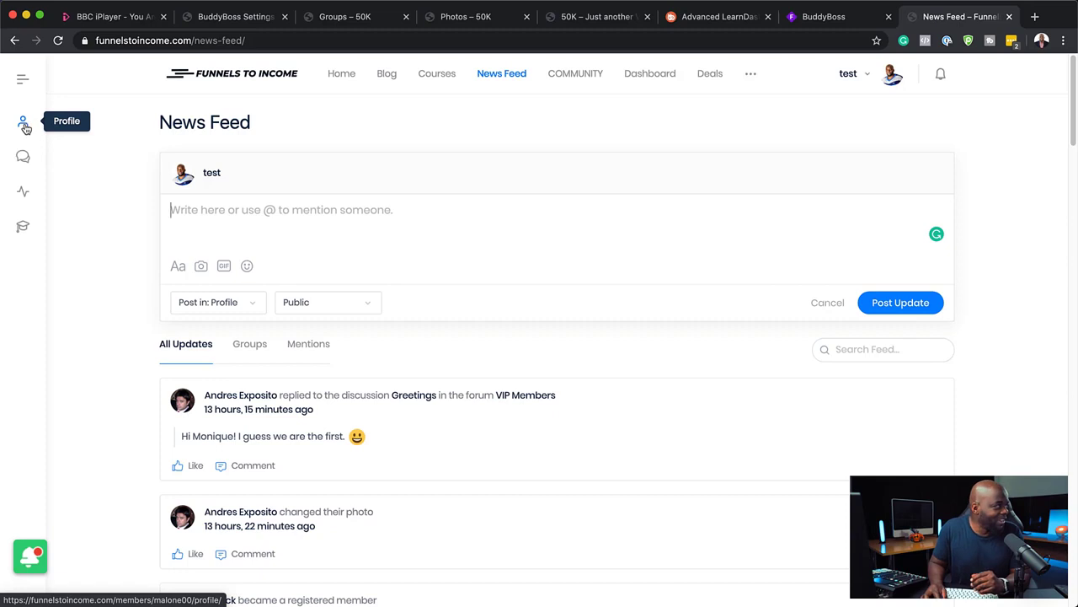
click(24, 126)
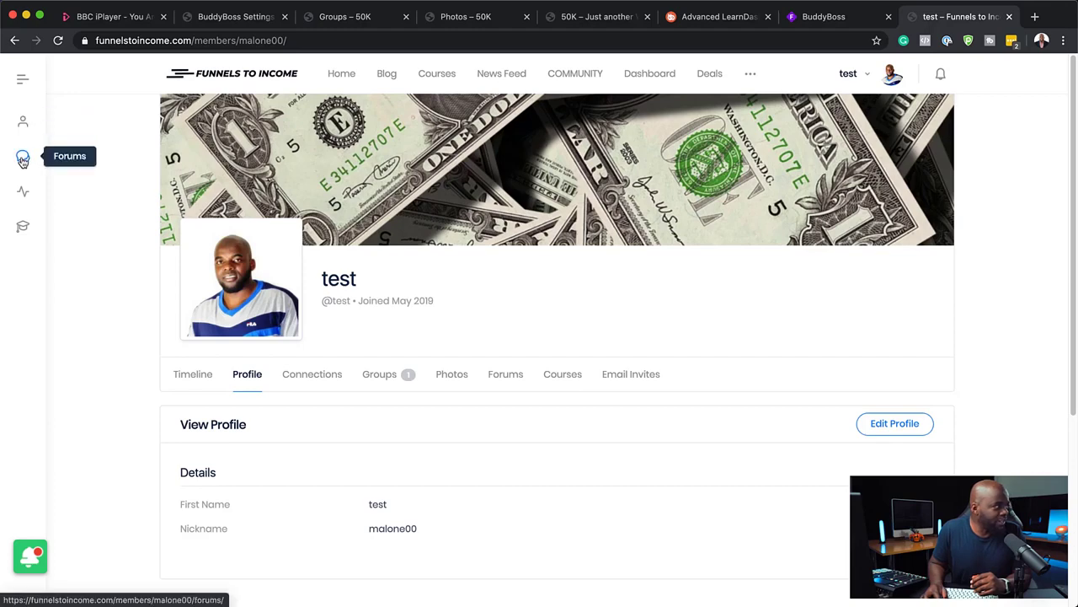
click(22, 160)
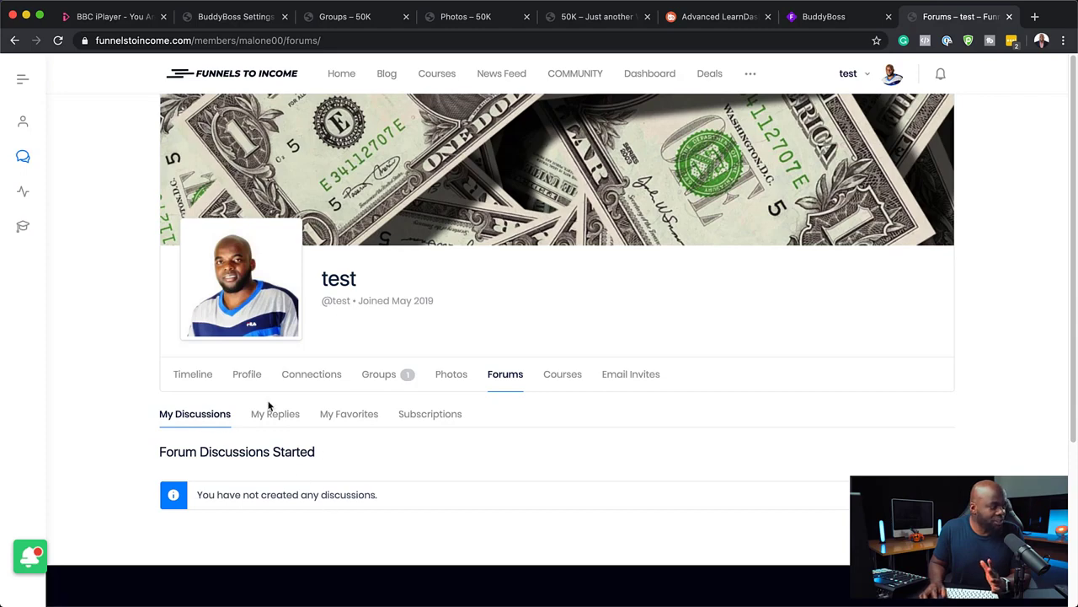
Step: Return to the 50K site's BuddyBoss admin and open the LearnDash integration settings
click(343, 17)
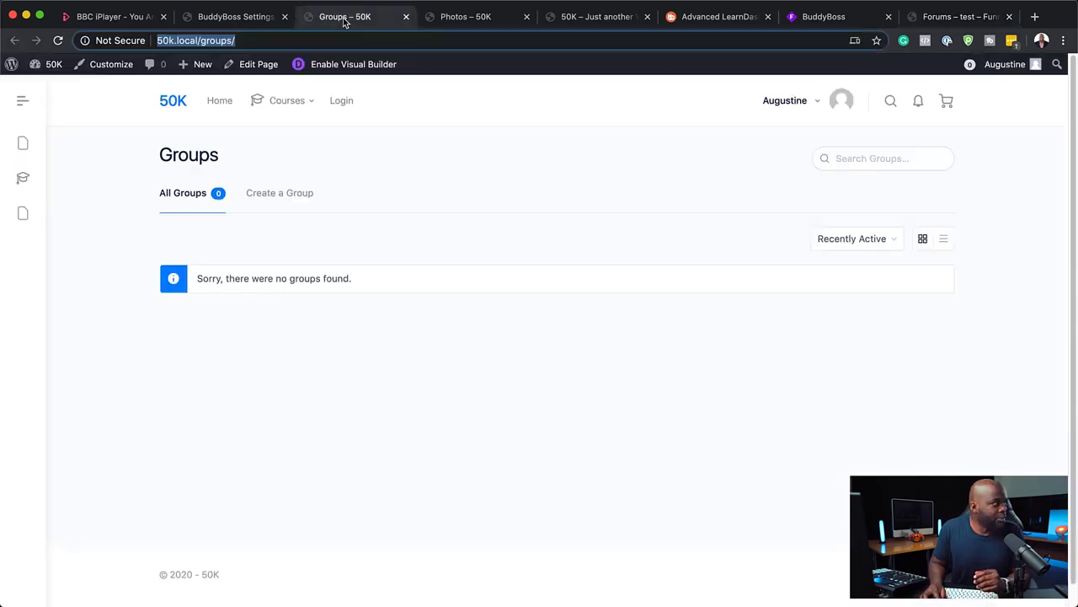
key(ctrl+shift+Tab)
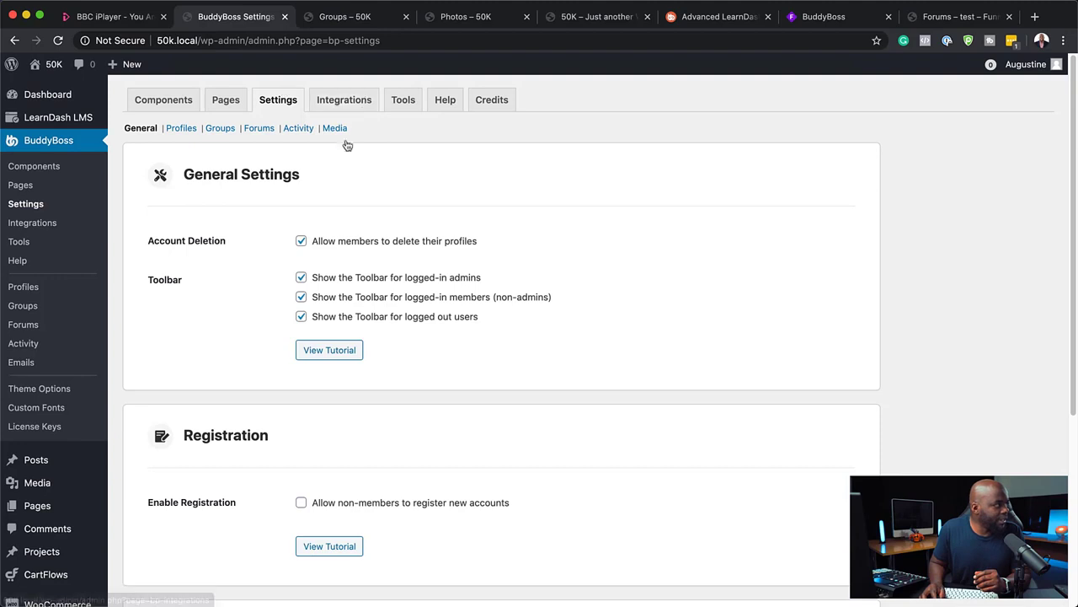
click(344, 101)
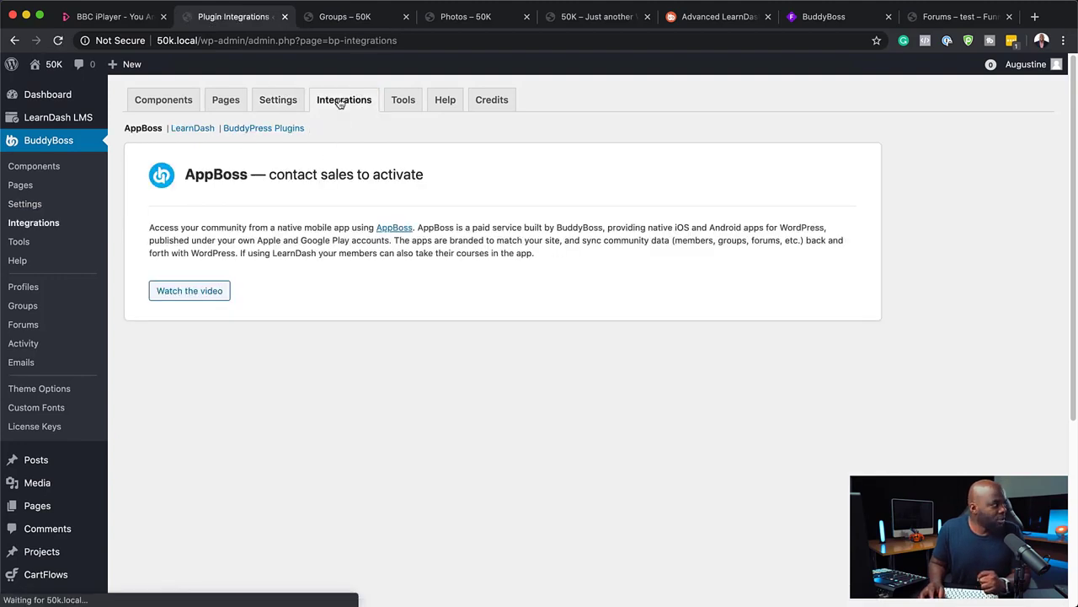
click(192, 131)
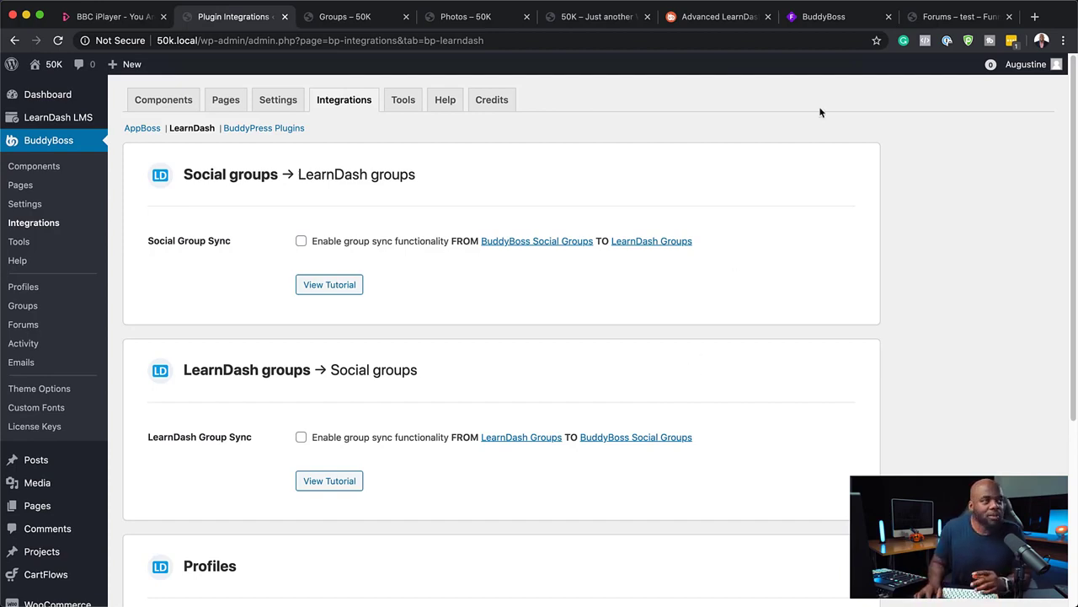
Step: Switch to the Funnels to Income member profile and open its cover photo settings
drag(269, 19, 916, 11)
click(943, 16)
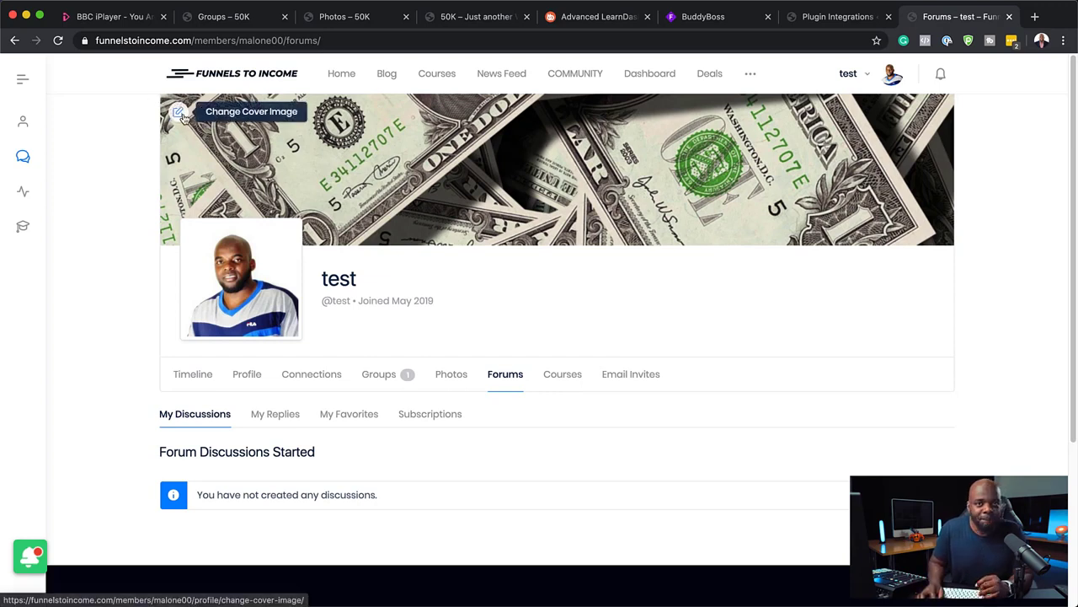
click(180, 115)
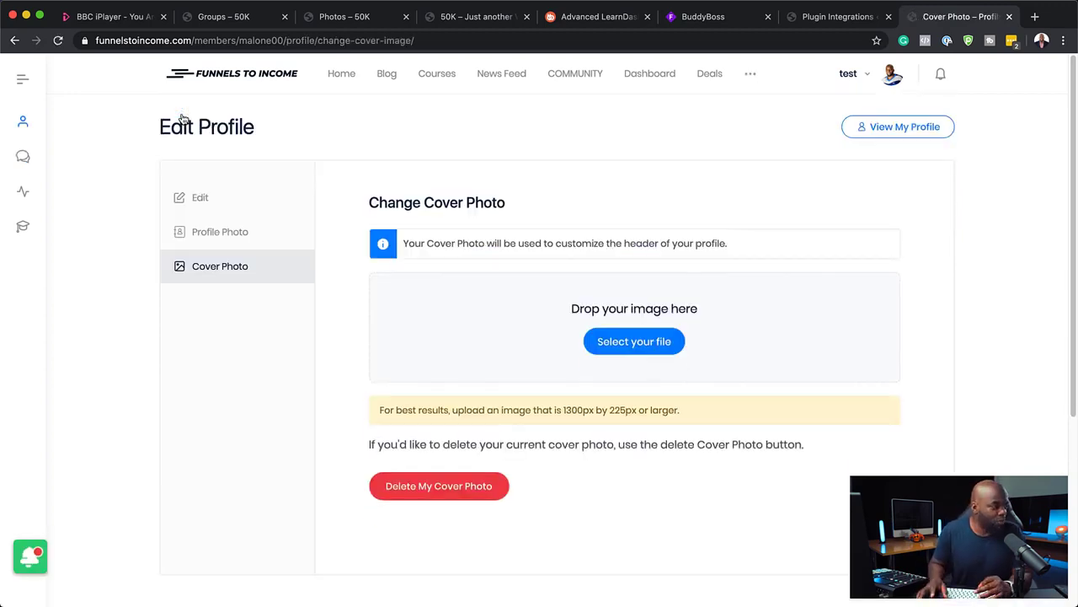
Step: Upload abstract-2468874_1280.jpg from the Downloads folder as the profile's cover photo and view the updated profile
click(635, 342)
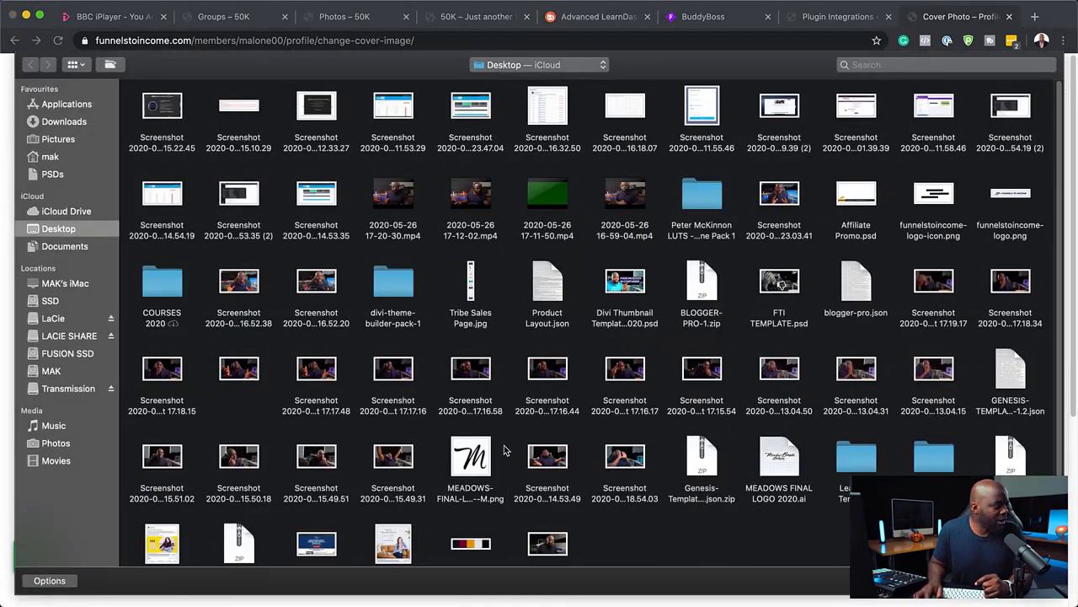
click(73, 124)
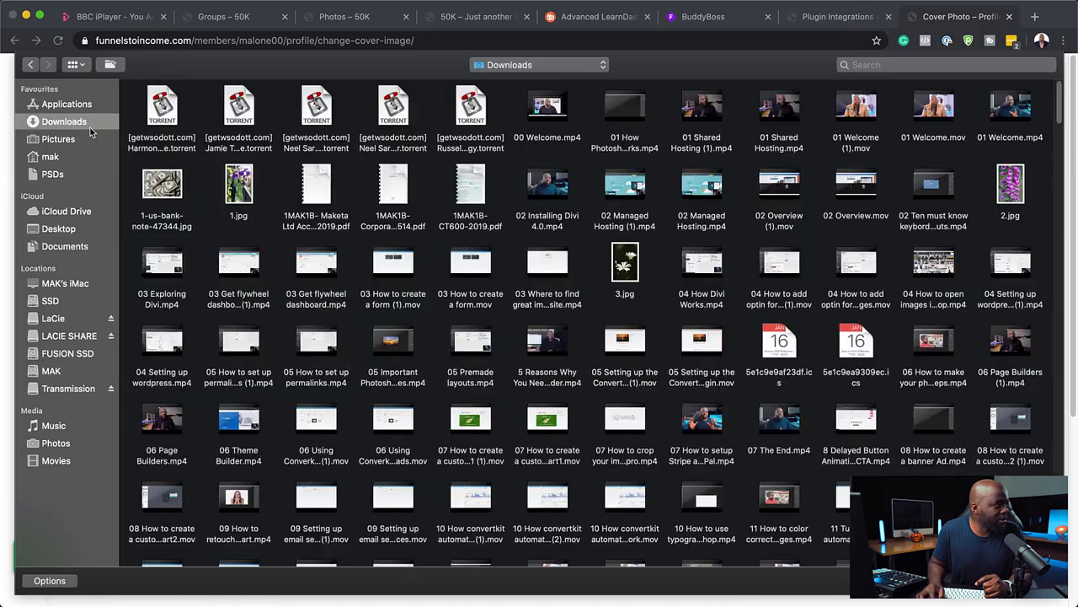
scroll(408, 308, down, 2)
scroll(408, 308, down, 1)
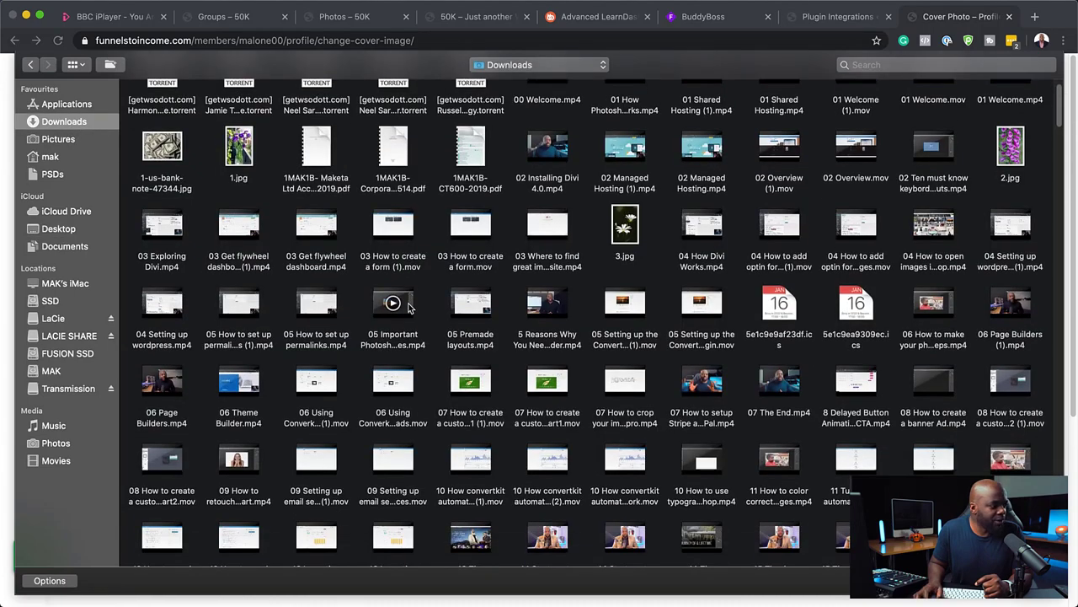
scroll(409, 308, down, 5)
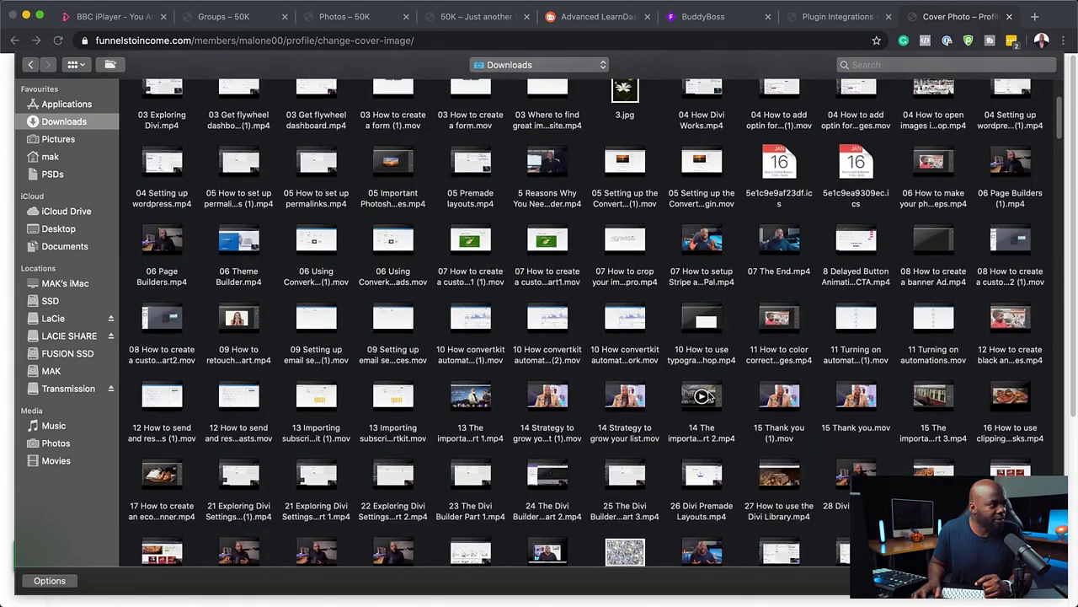
scroll(708, 396, down, 15)
click(472, 447)
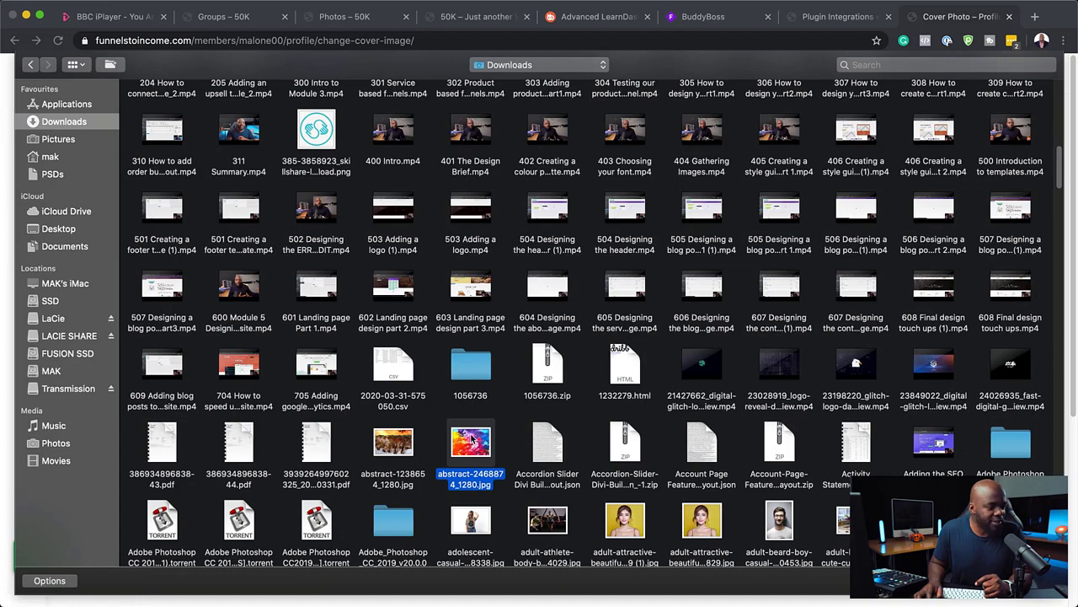
key(Return)
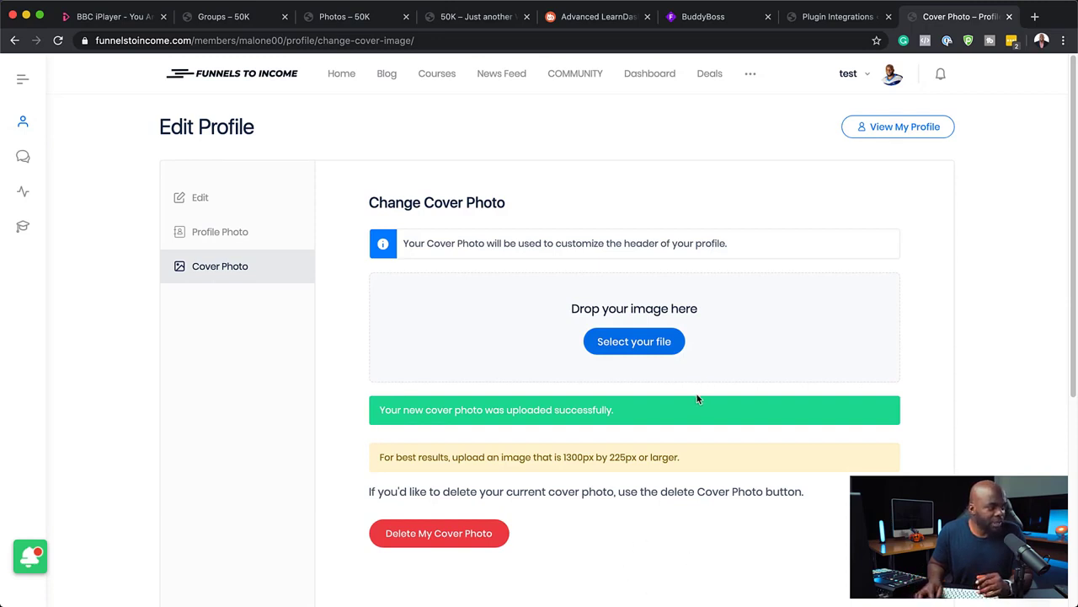
click(890, 134)
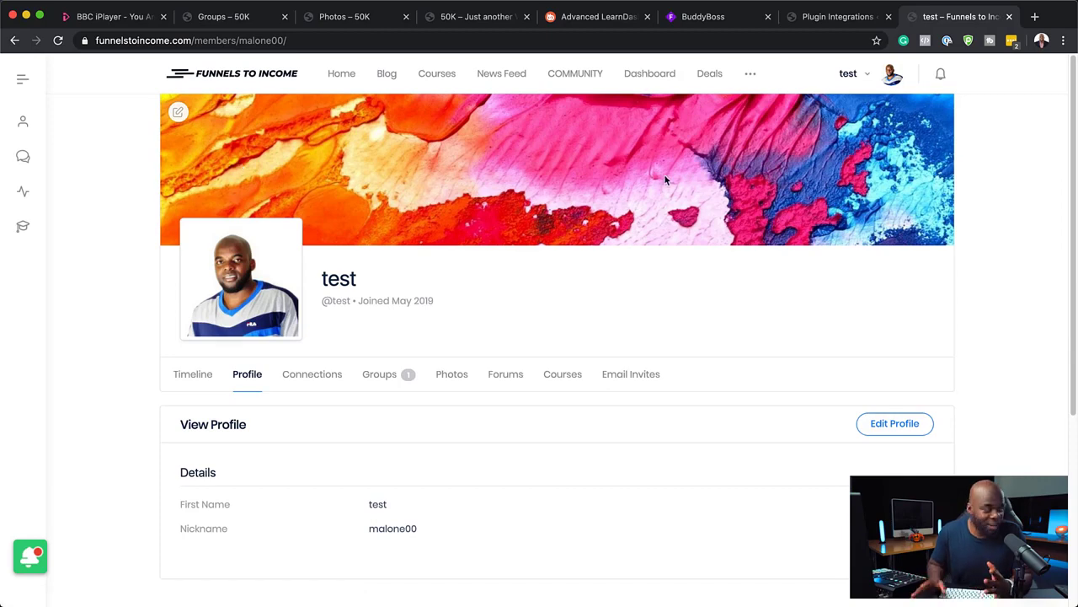
Step: Look through the courses listed in the member's Courses section and return to the profile details
mouse_move(242, 294)
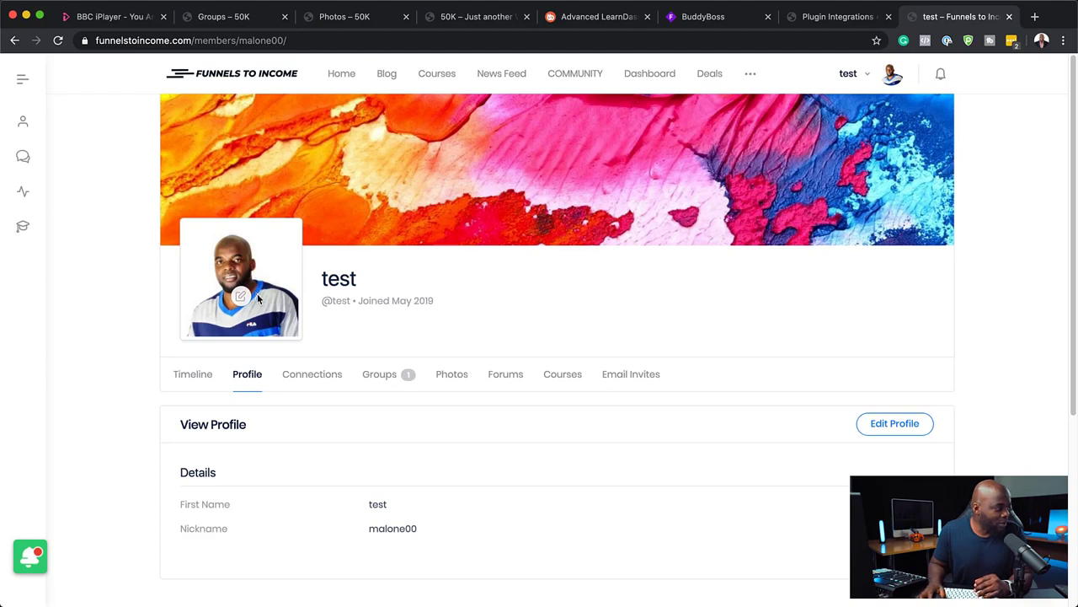
scroll(358, 438, down, 1)
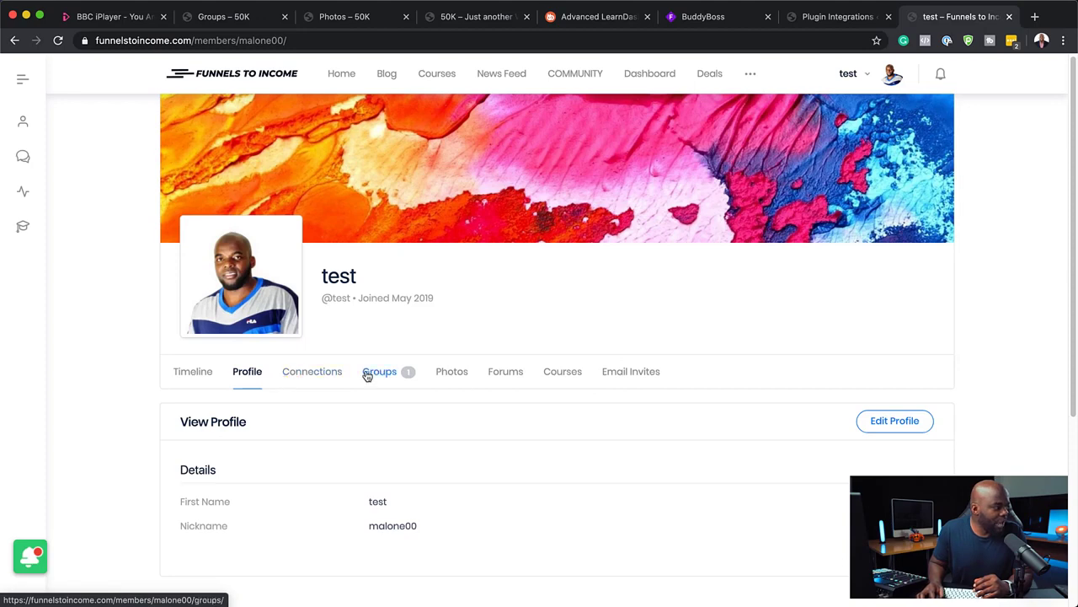
click(570, 374)
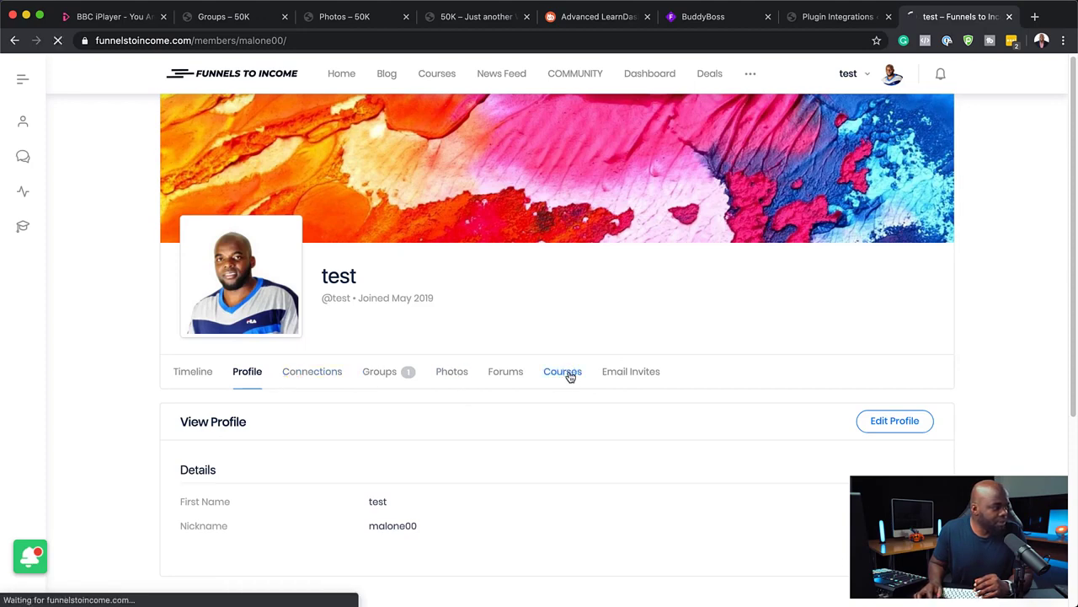
scroll(621, 391, down, 5)
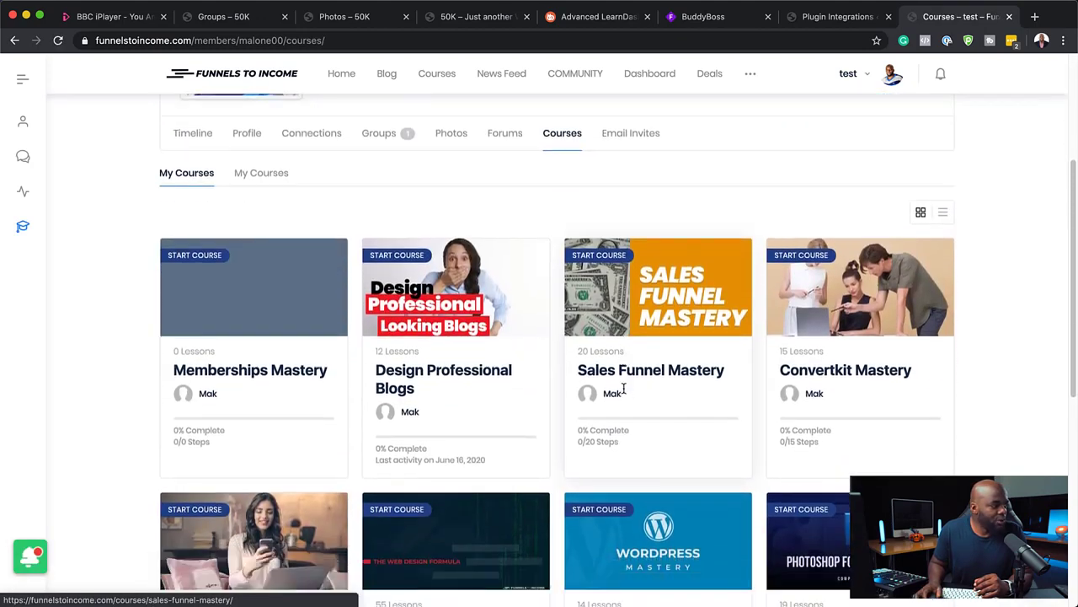
scroll(638, 366, up, 5)
key(super+Left)
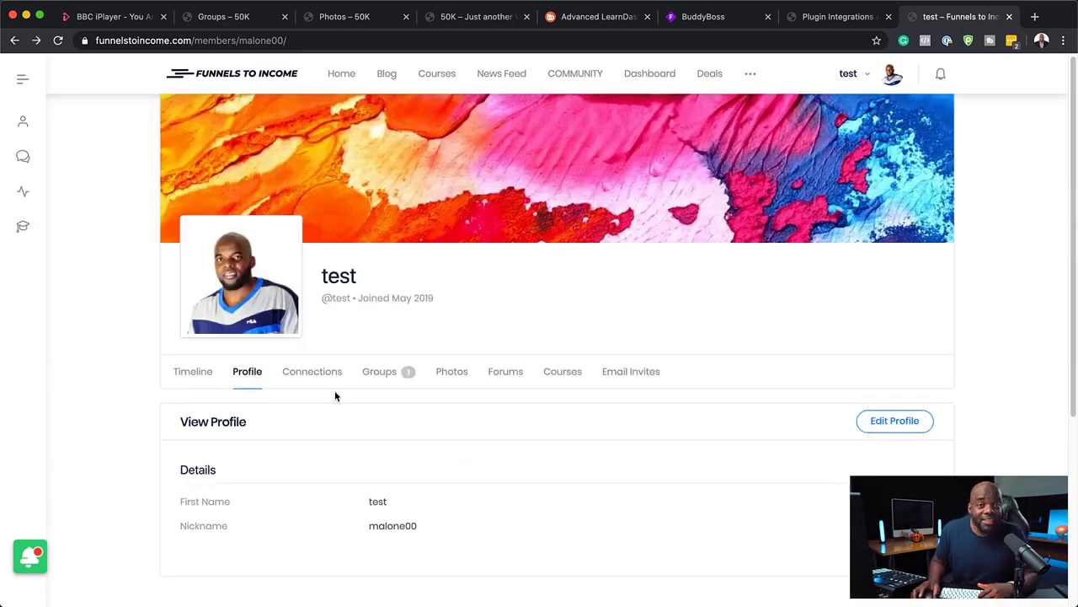
Step: Open the member's Groups section and show the groups as a list
click(386, 372)
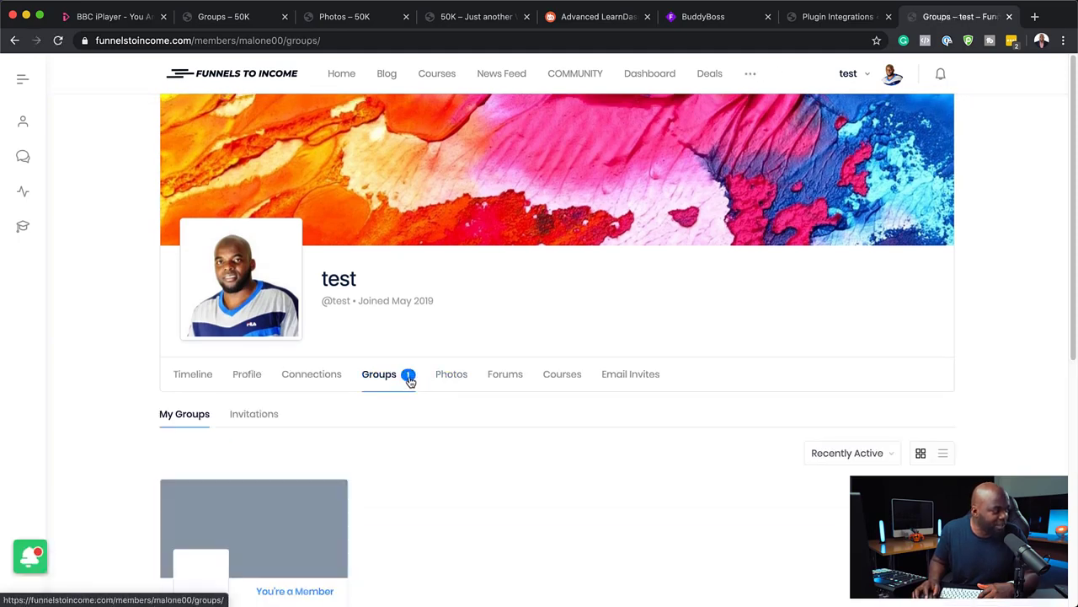
scroll(407, 507, down, 3)
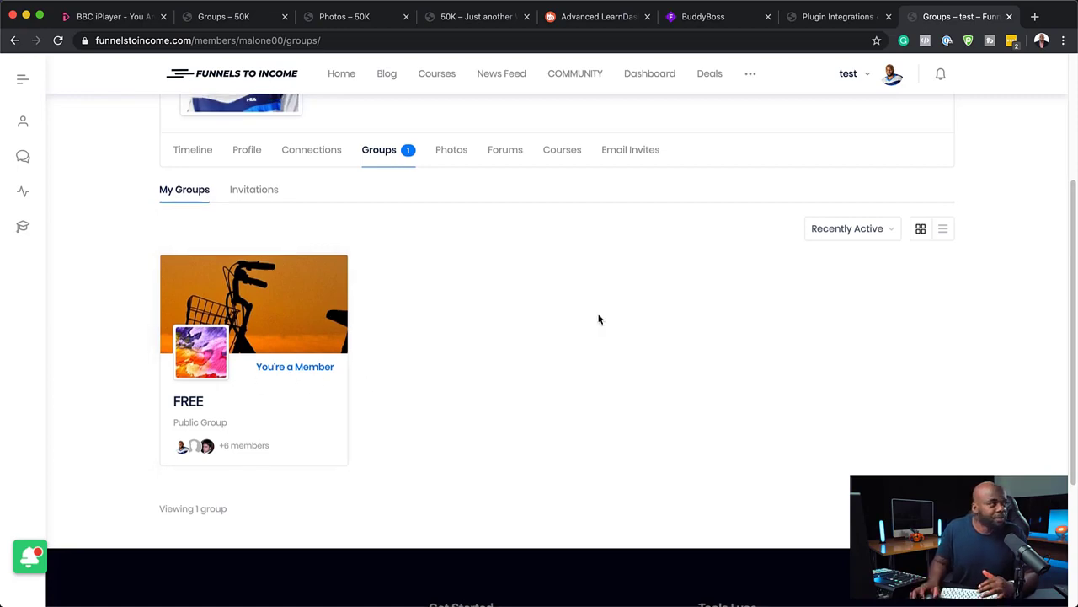
scroll(599, 318, up, 3)
scroll(635, 362, down, 2)
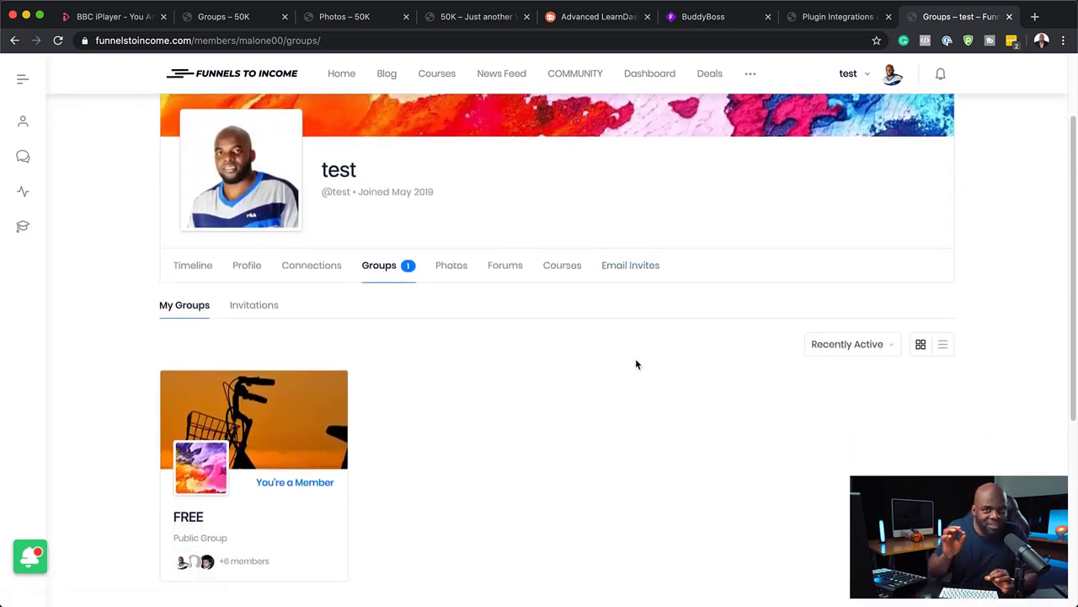
click(945, 346)
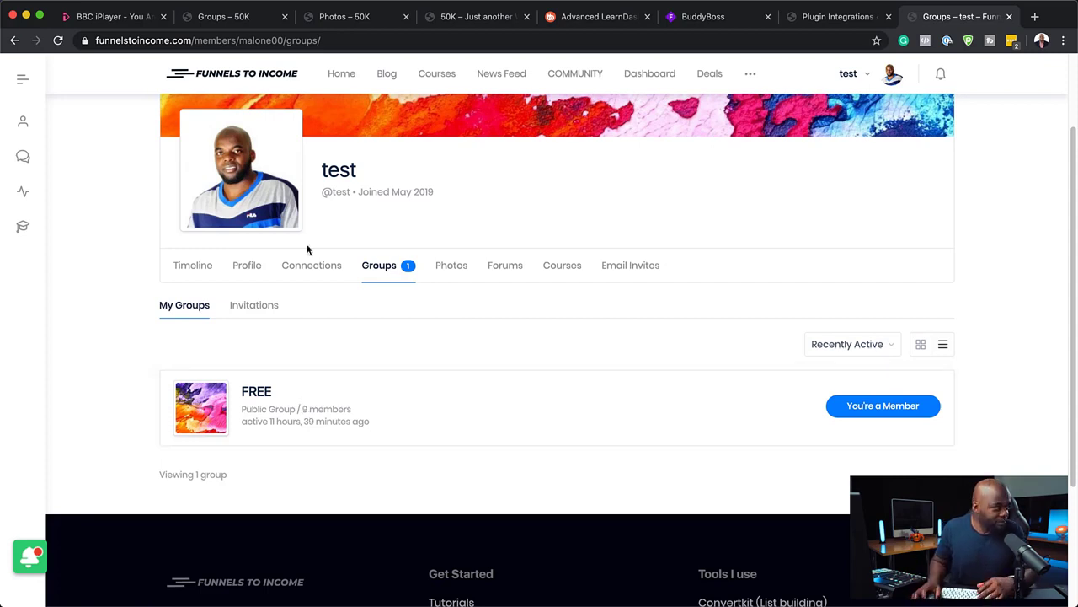
scroll(308, 248, up, 3)
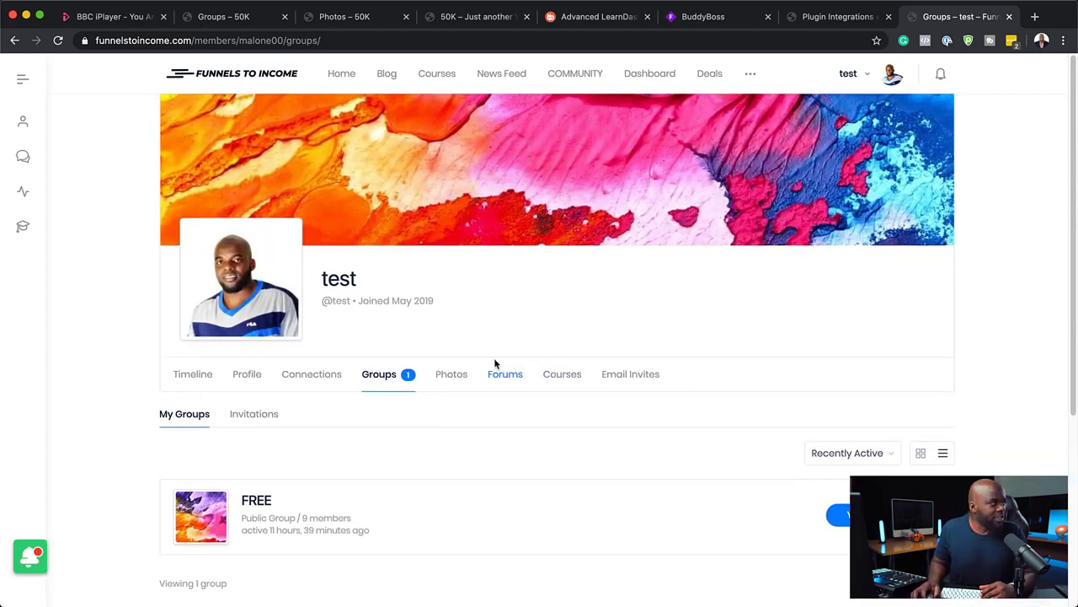
Step: Open the member's account settings and review the email notification preferences
click(870, 77)
mouse_move(833, 167)
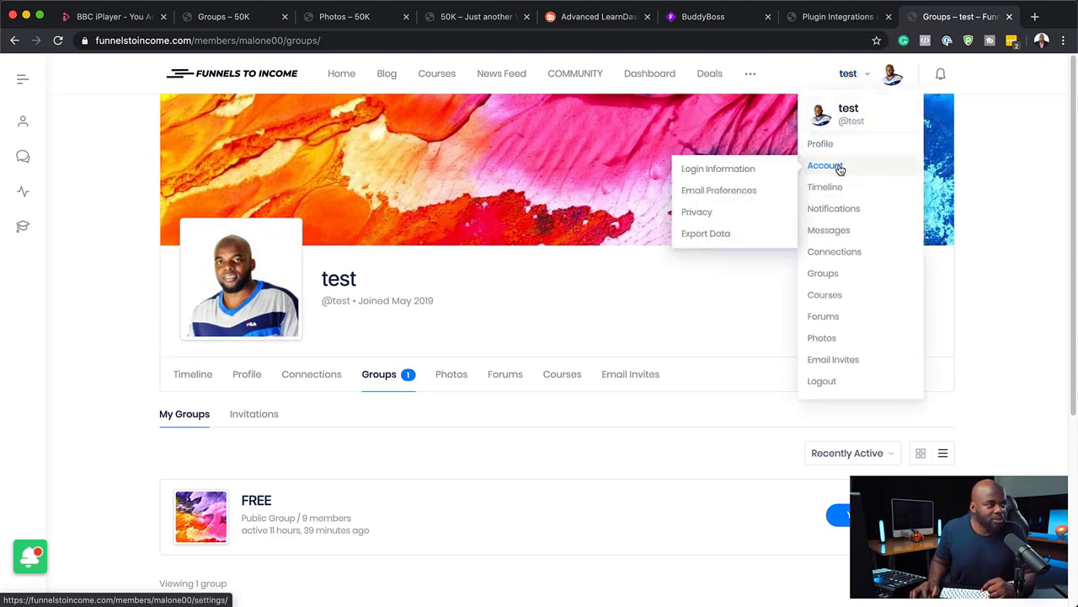
click(836, 168)
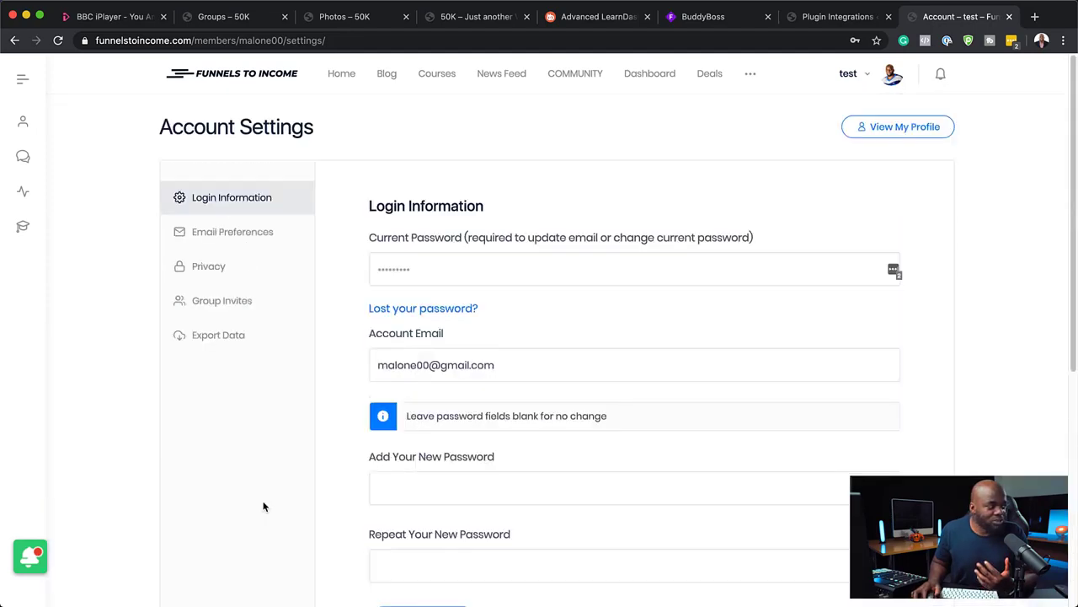
click(259, 242)
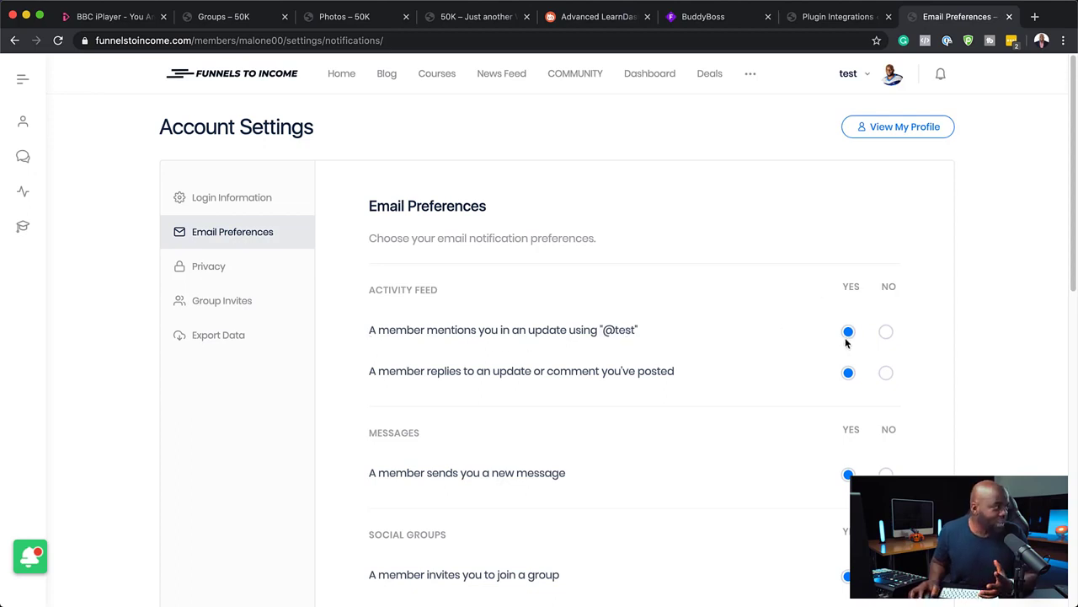
scroll(625, 424, down, 2)
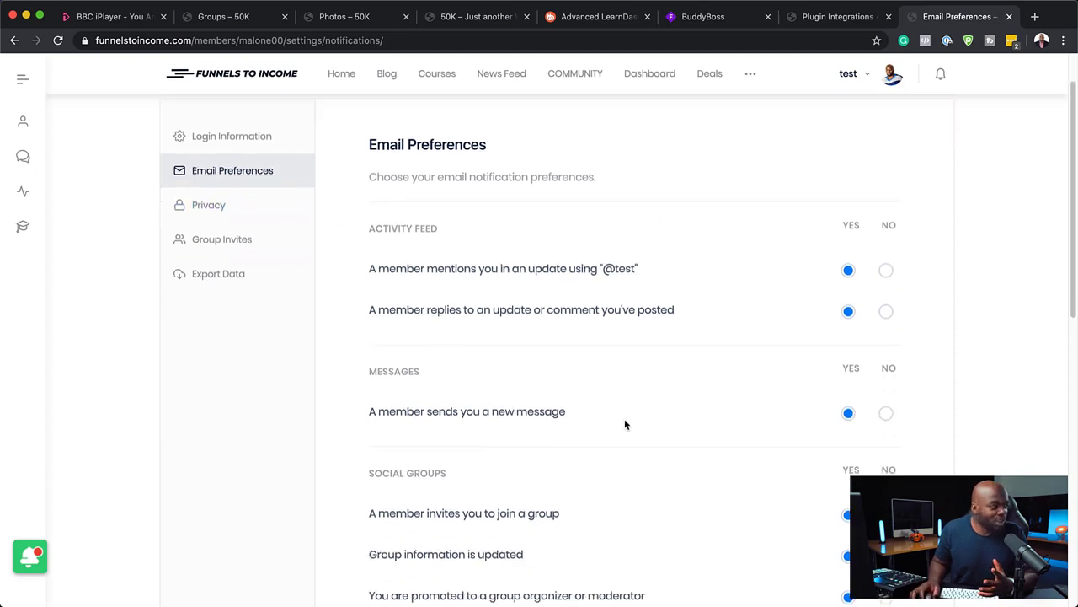
scroll(624, 424, down, 1)
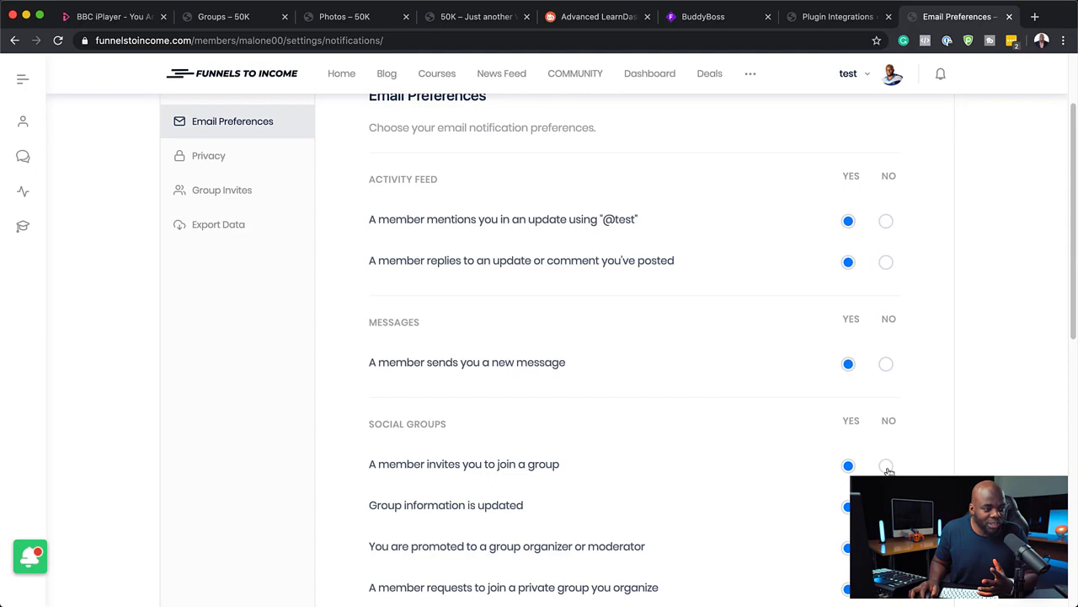
scroll(762, 470, up, 3)
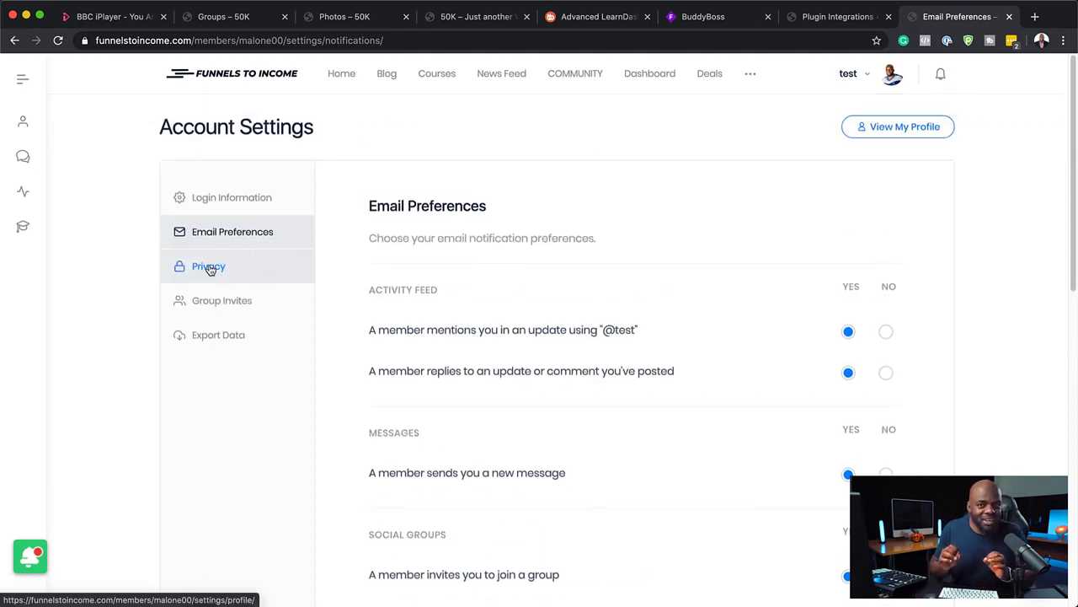
Step: Review the profile's privacy settings, including the visibility options available for the Drop Down field
click(258, 272)
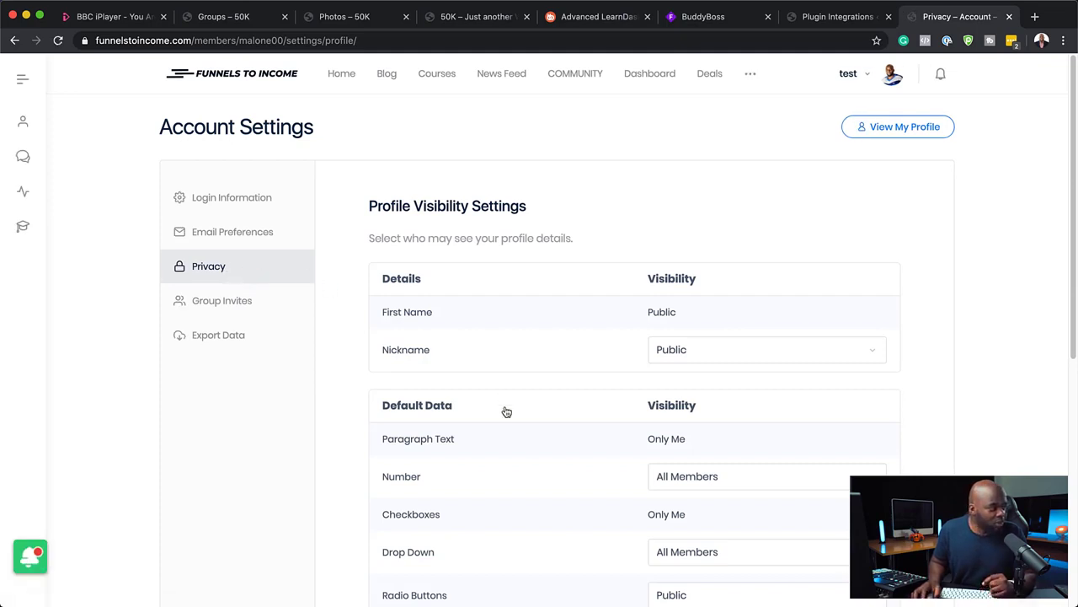
scroll(513, 439, down, 1)
scroll(513, 443, down, 1)
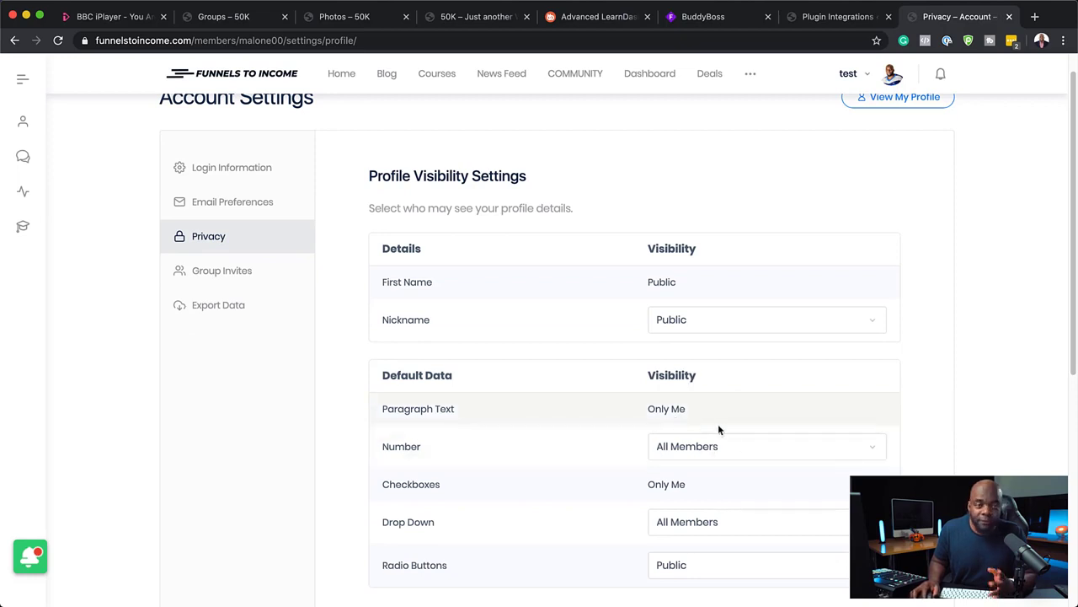
scroll(720, 430, down, 3)
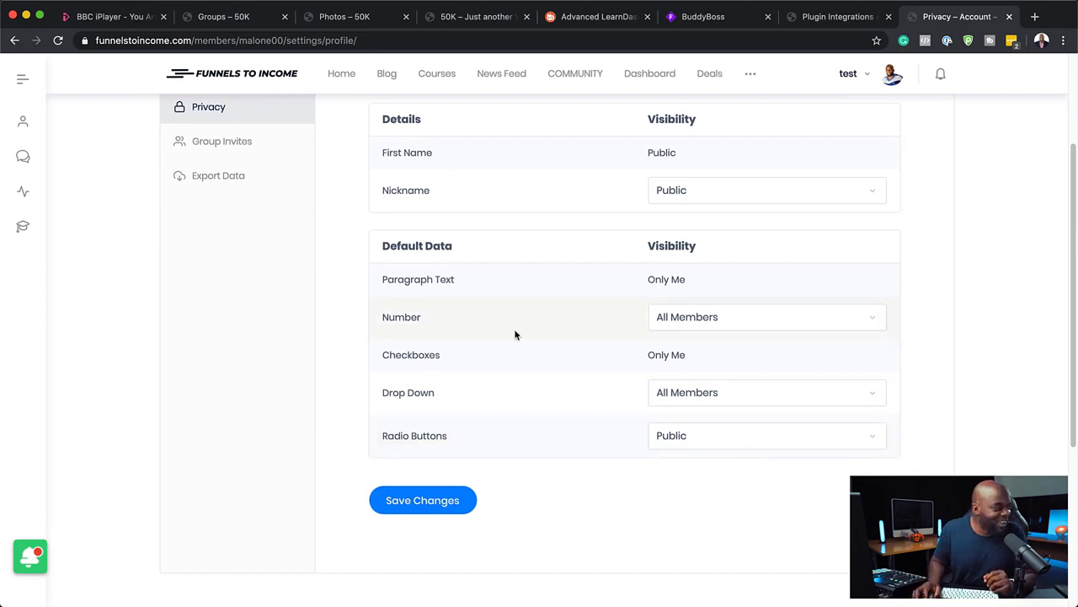
click(704, 396)
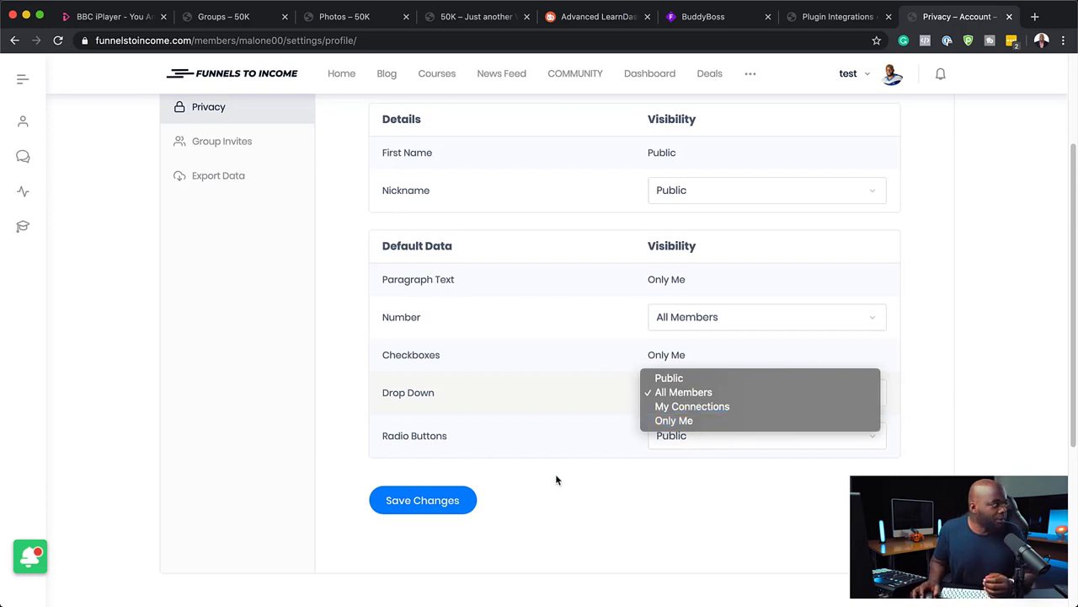
click(241, 362)
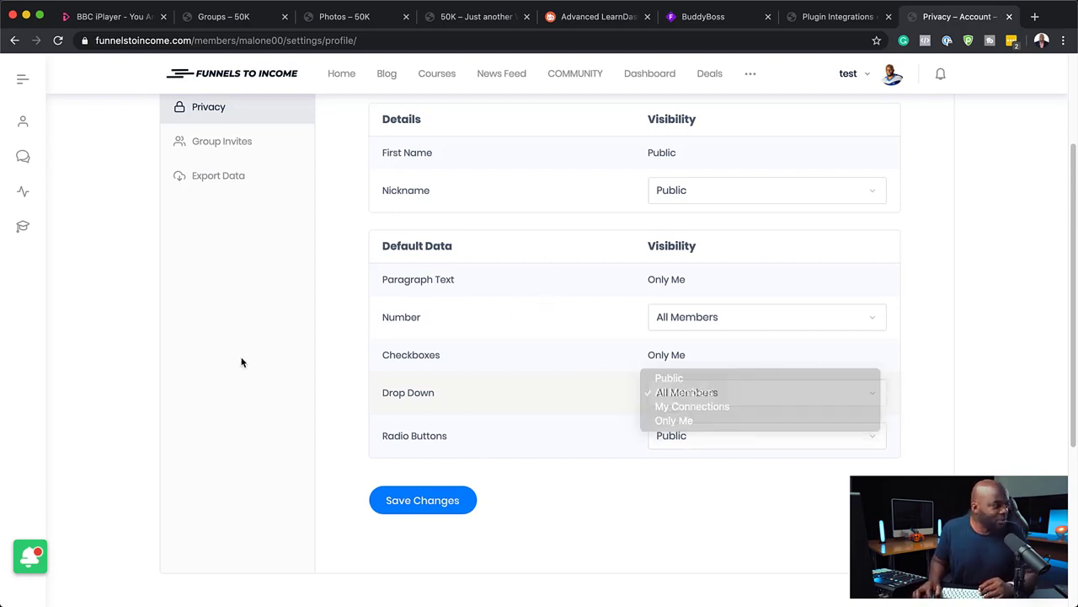
scroll(379, 400, up, 5)
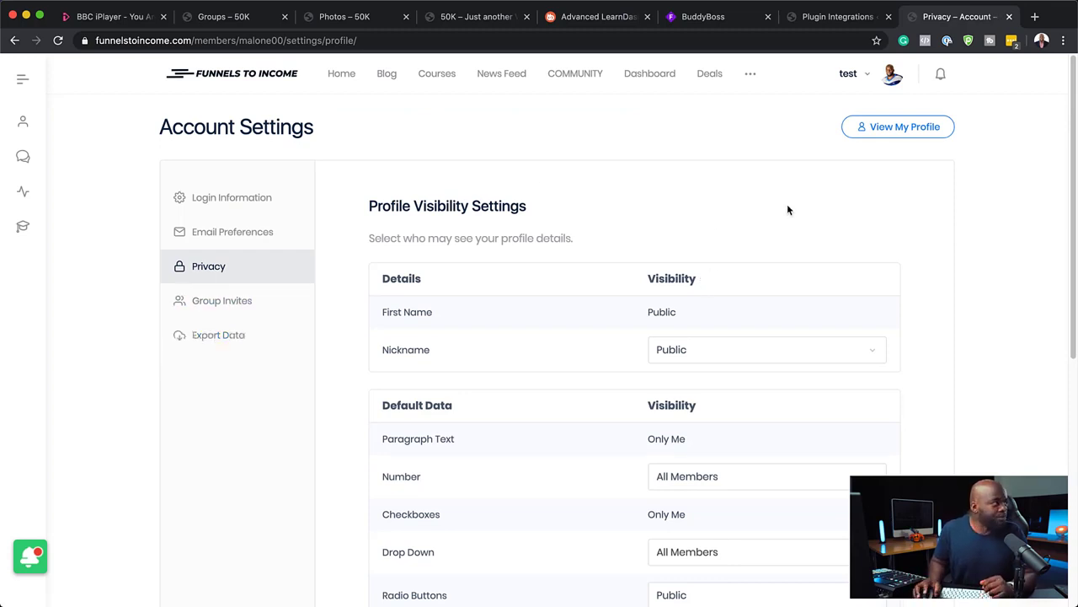
Step: Return to the 50K site's BuddyBoss admin and view the Default Data import tools
click(818, 22)
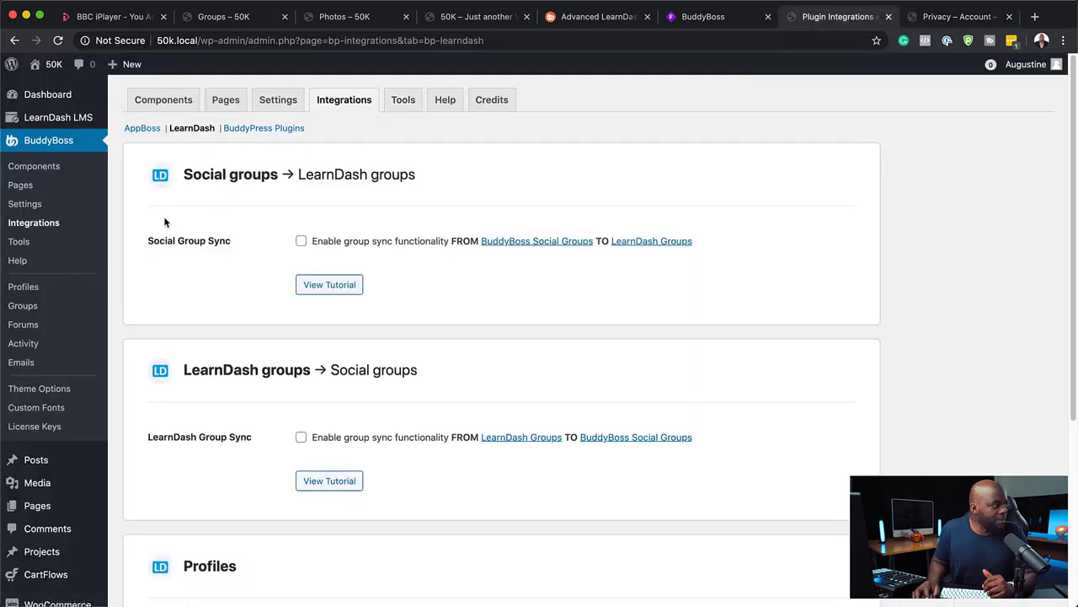
click(403, 99)
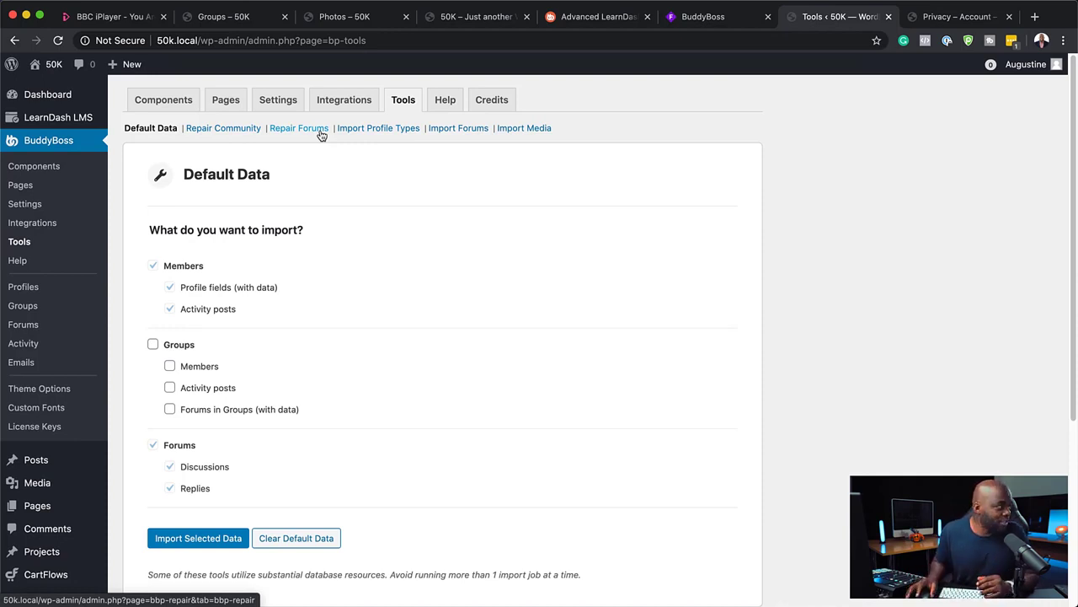
Step: Open the BuddyBoss theme options and highlight the Mobile Logo setting
click(66, 394)
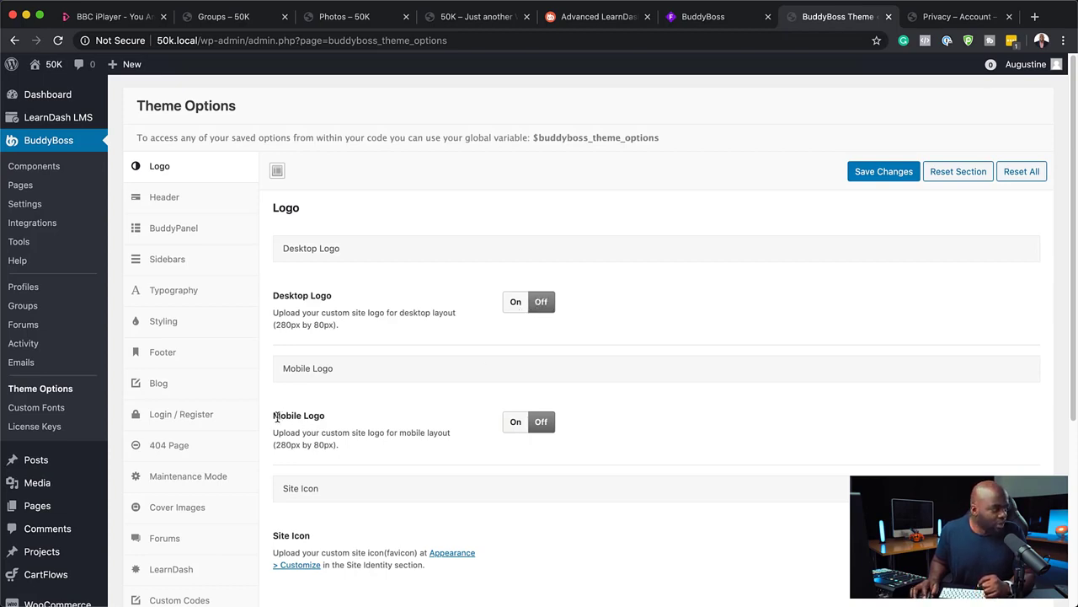
drag(273, 414, 326, 419)
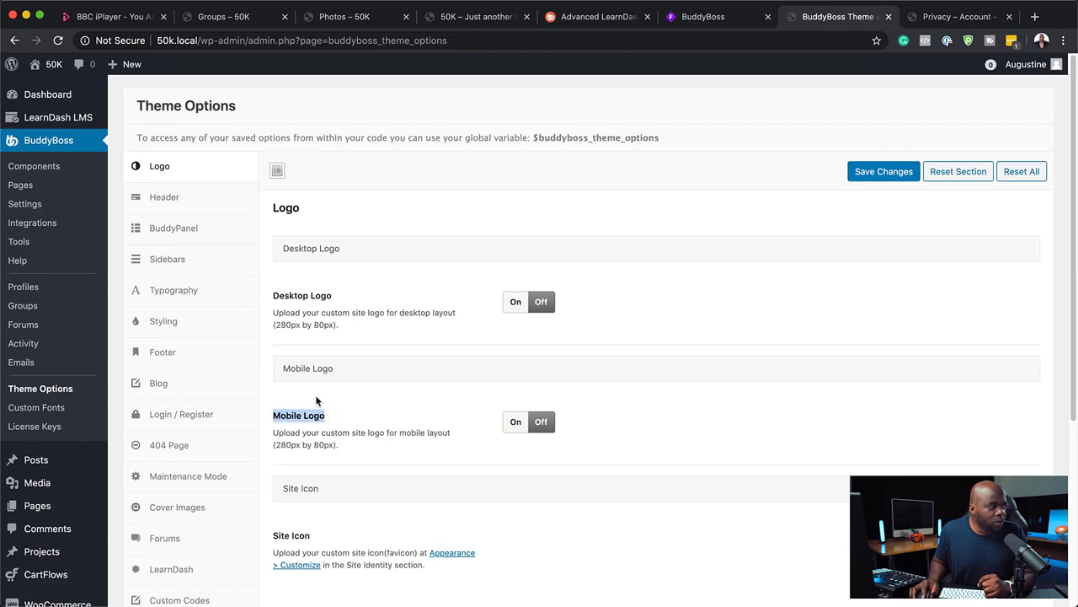
Step: Turn on the Desktop Logo and set it to the GABO image logo_04-2.png from the media library
drag(274, 298, 345, 292)
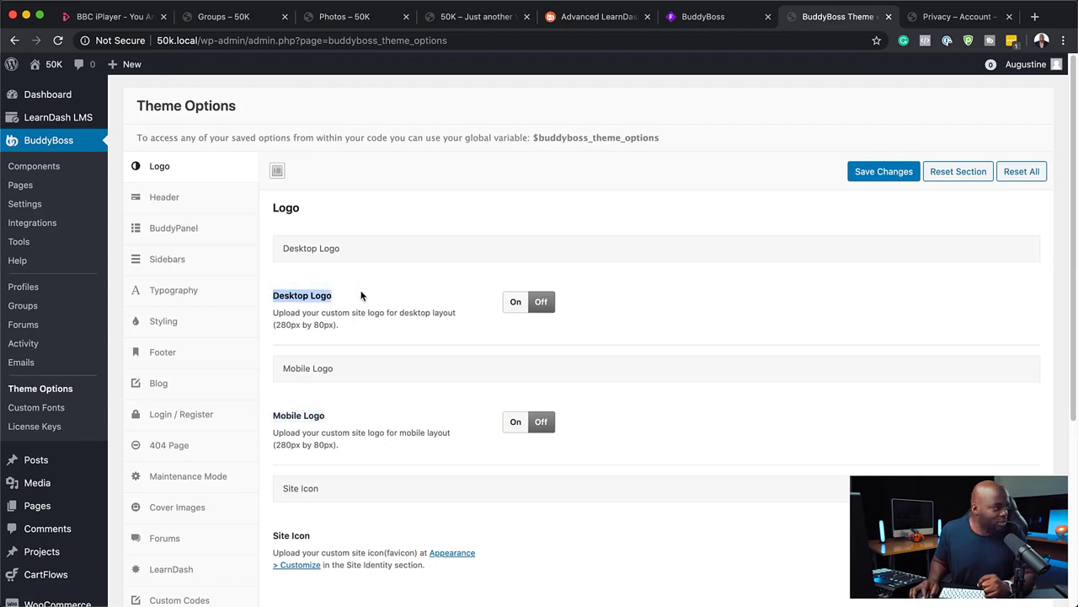
scroll(407, 352, down, 2)
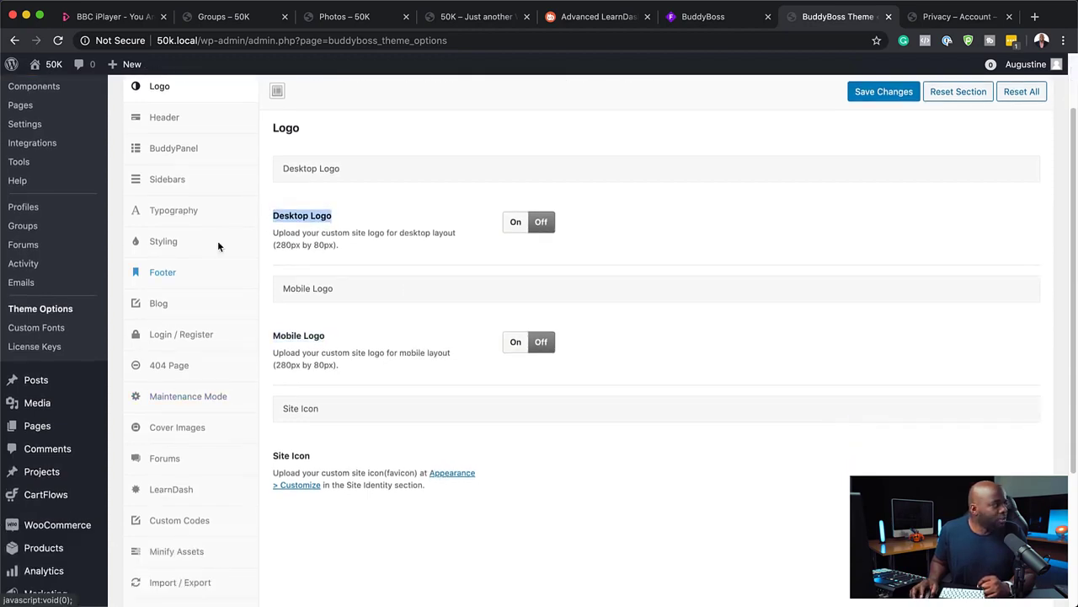
scroll(265, 334, up, 2)
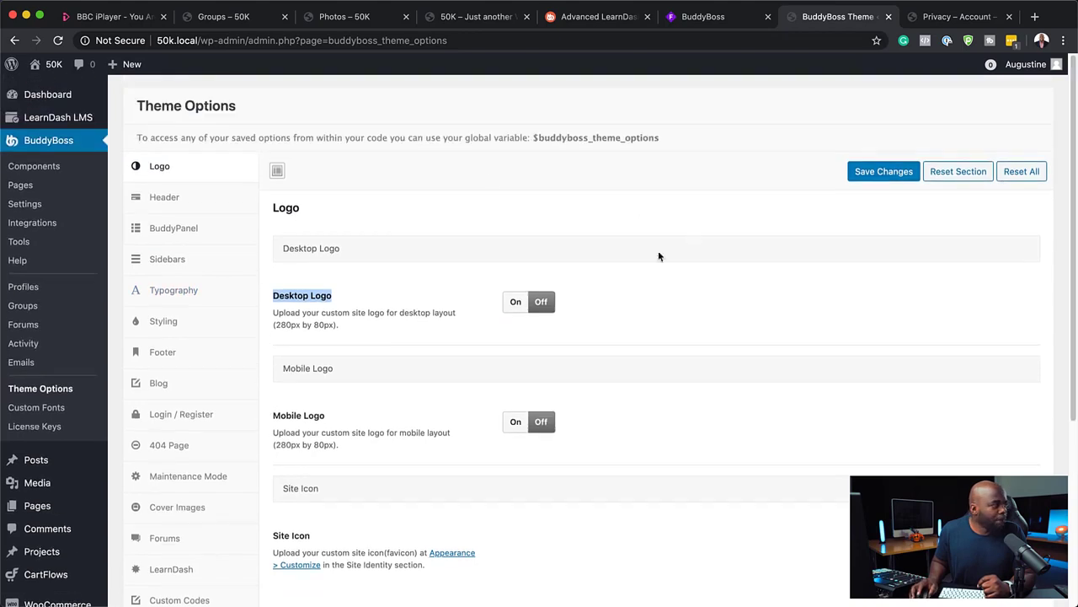
click(517, 302)
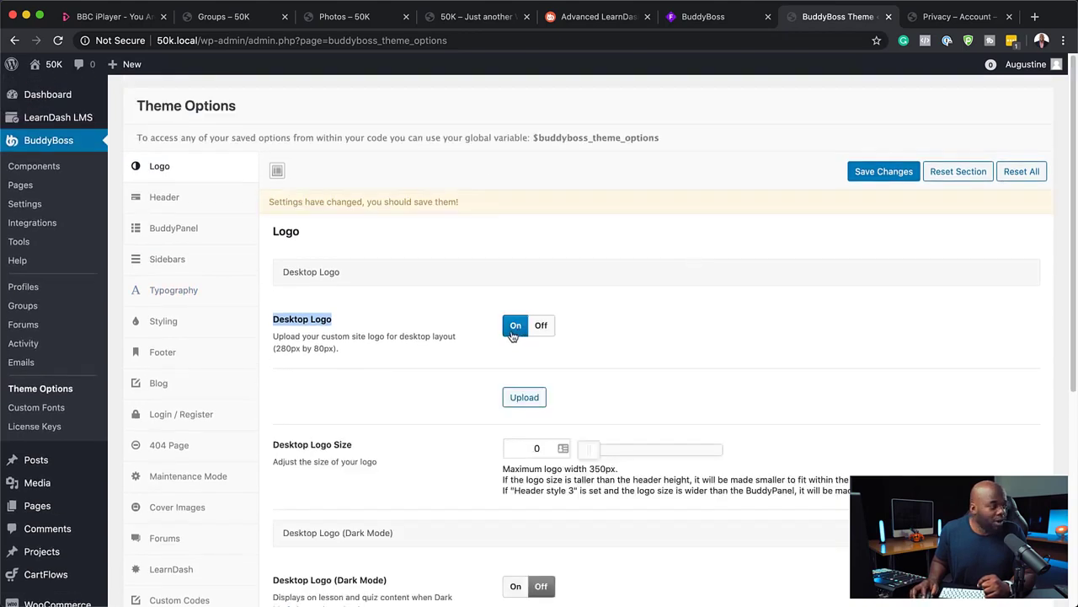
click(524, 399)
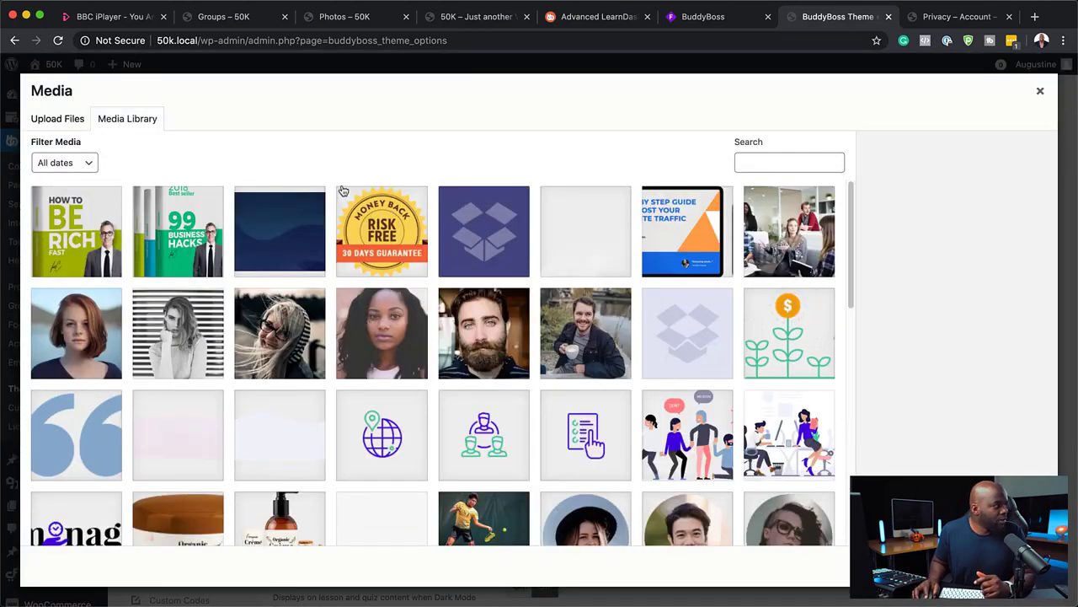
scroll(396, 451, down, 5)
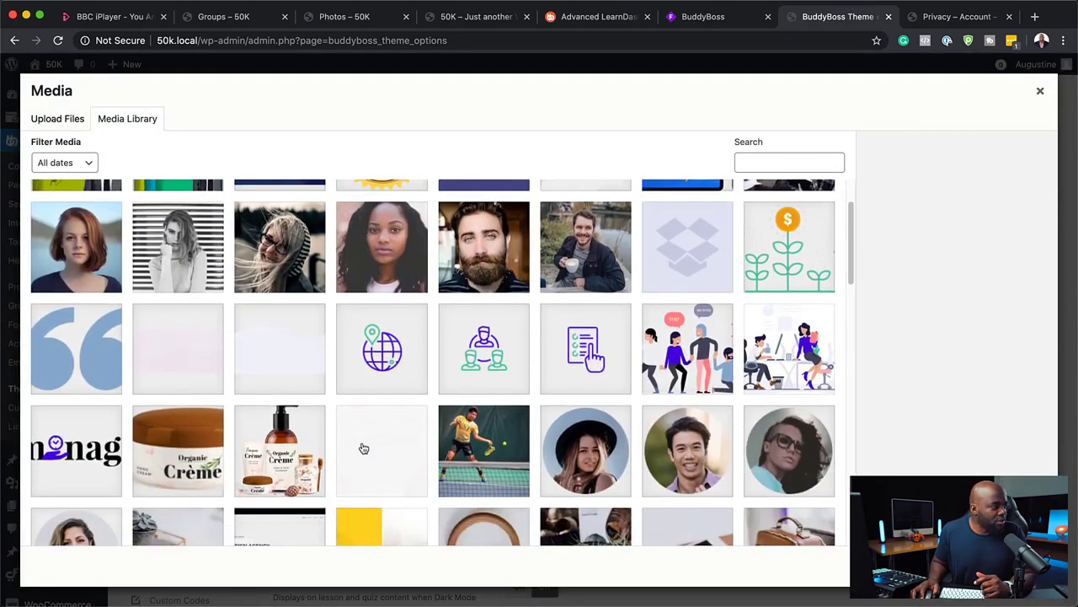
scroll(363, 447, down, 15)
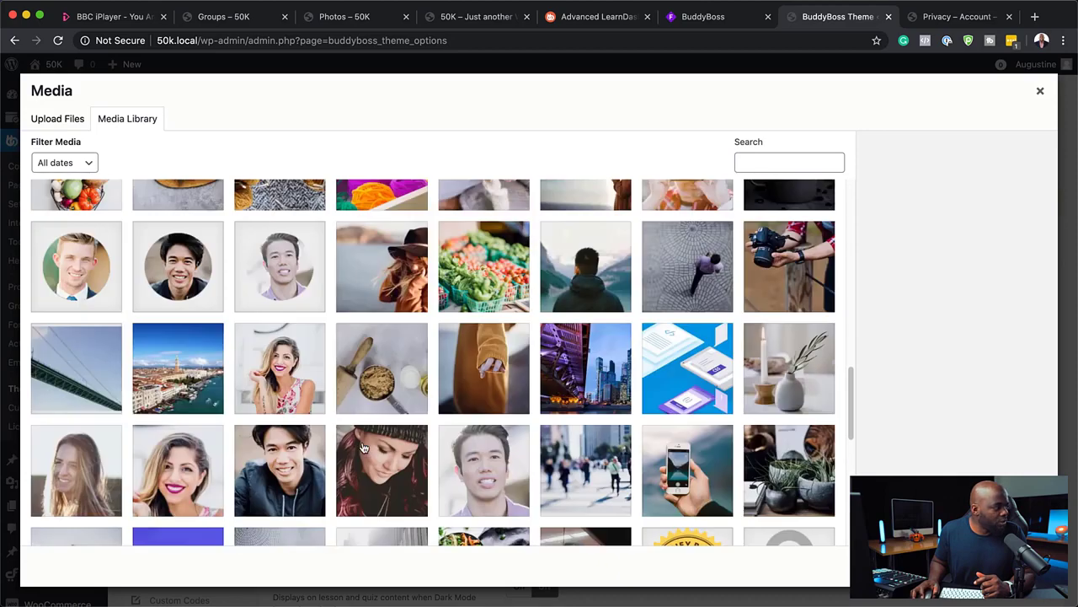
scroll(364, 448, down, 3)
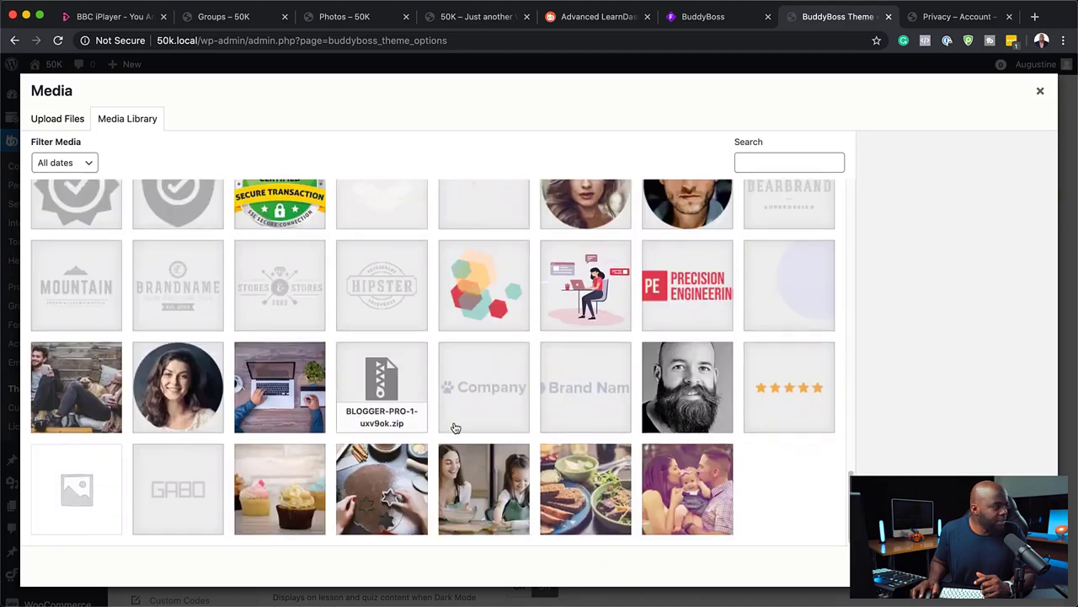
click(182, 488)
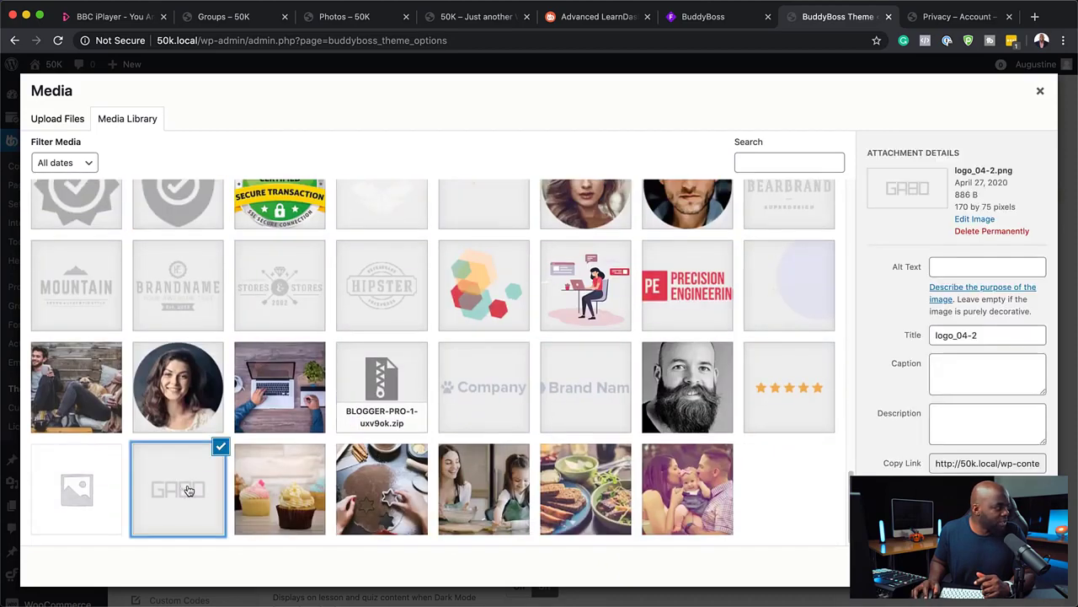
click(1025, 565)
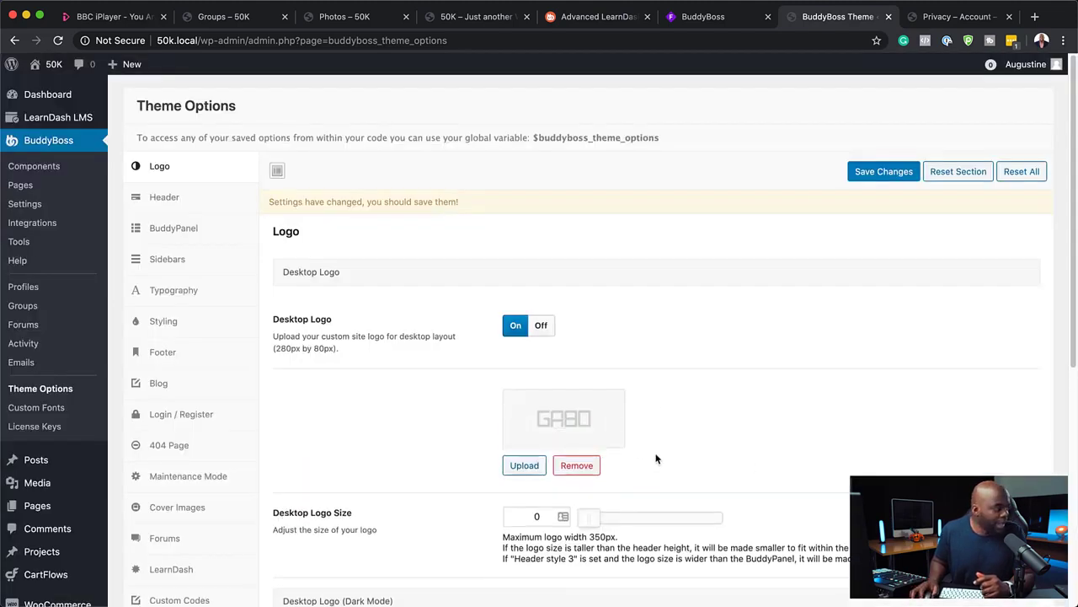
Step: Set the Desktop Logo Size to 180 and look over the remaining logo options
scroll(655, 459, down, 3)
drag(595, 418, 657, 431)
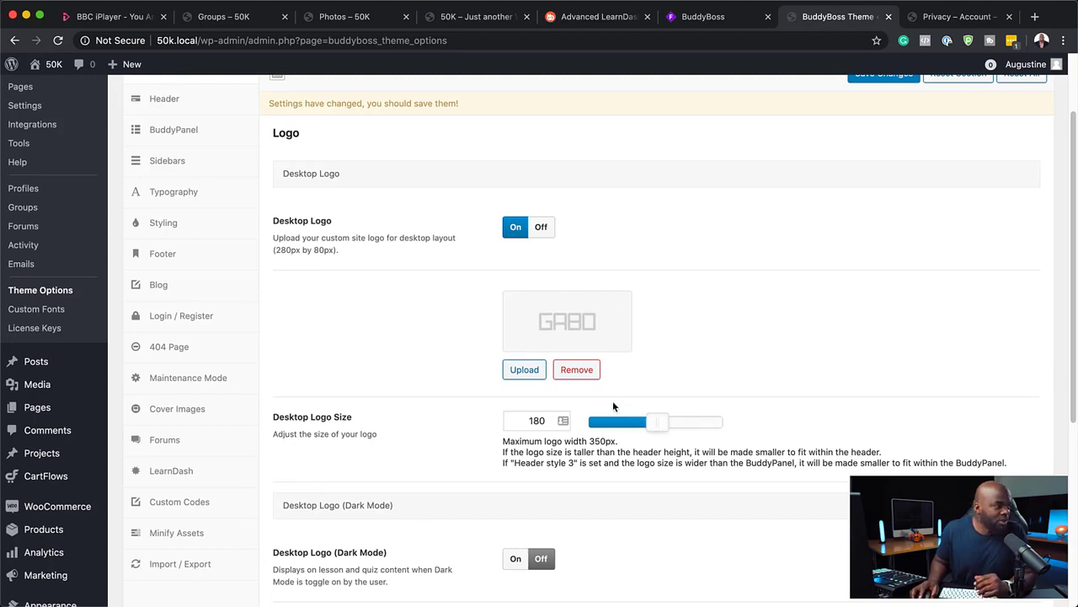
scroll(579, 480, up, 3)
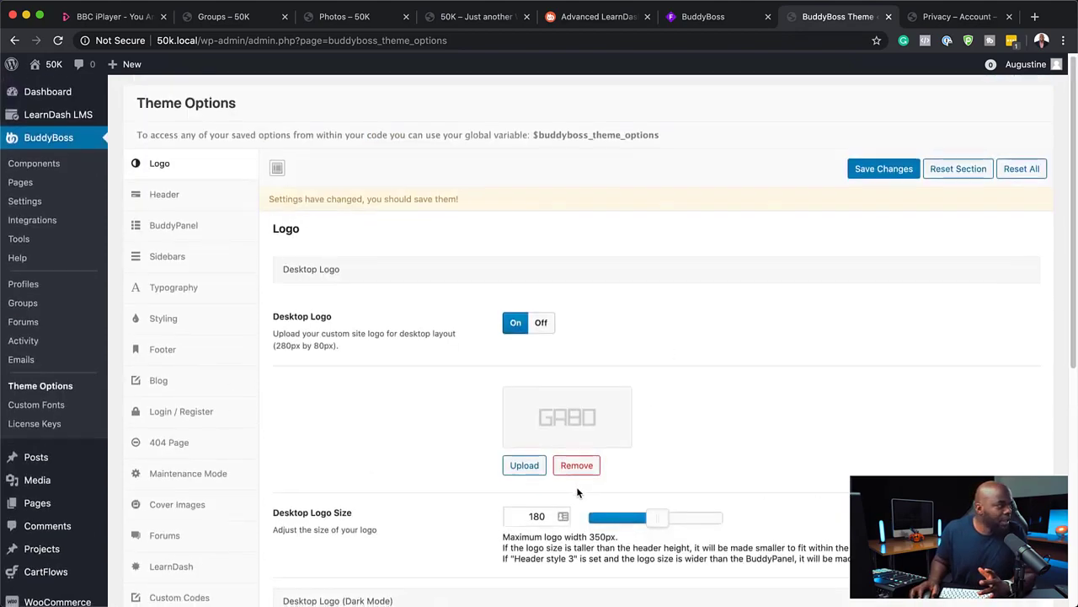
scroll(576, 486, down, 3)
scroll(576, 485, down, 3)
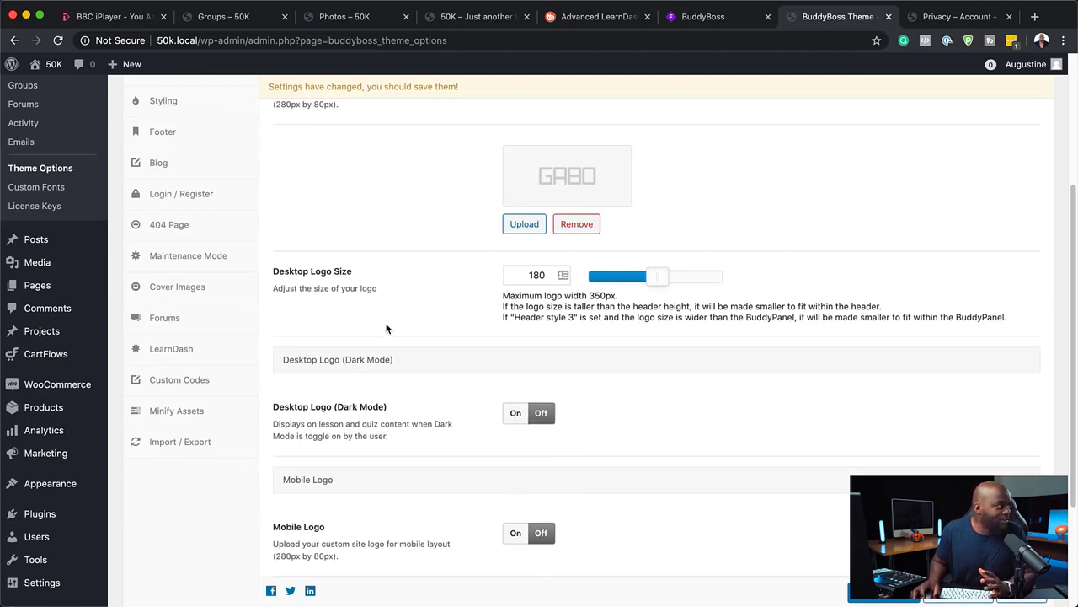
scroll(387, 329, up, 5)
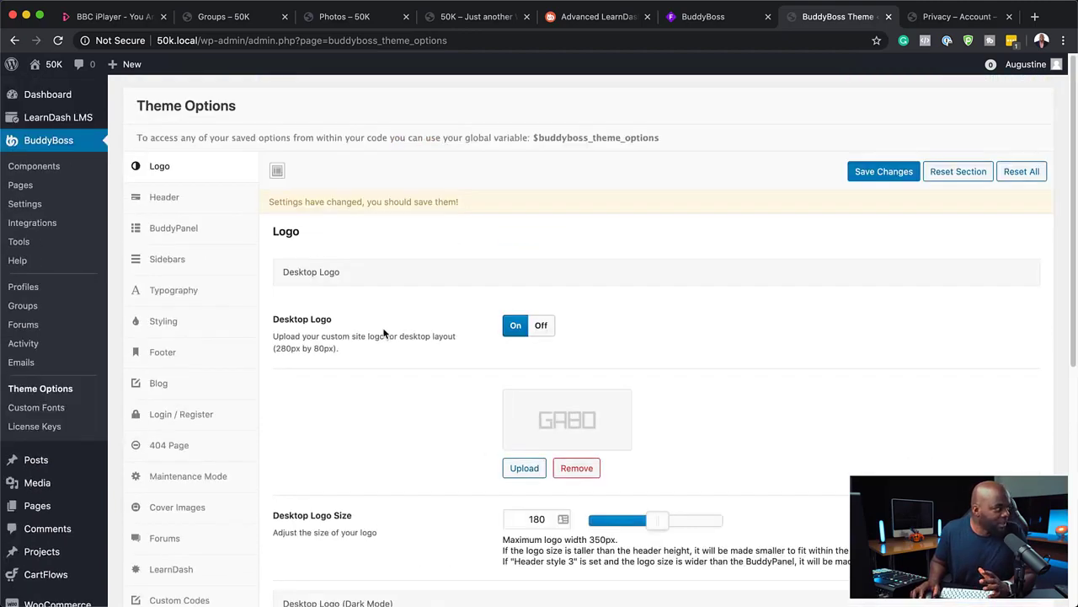
Step: In the theme's Header options, choose Header style 3 and set the Header Height to 80 px
click(205, 200)
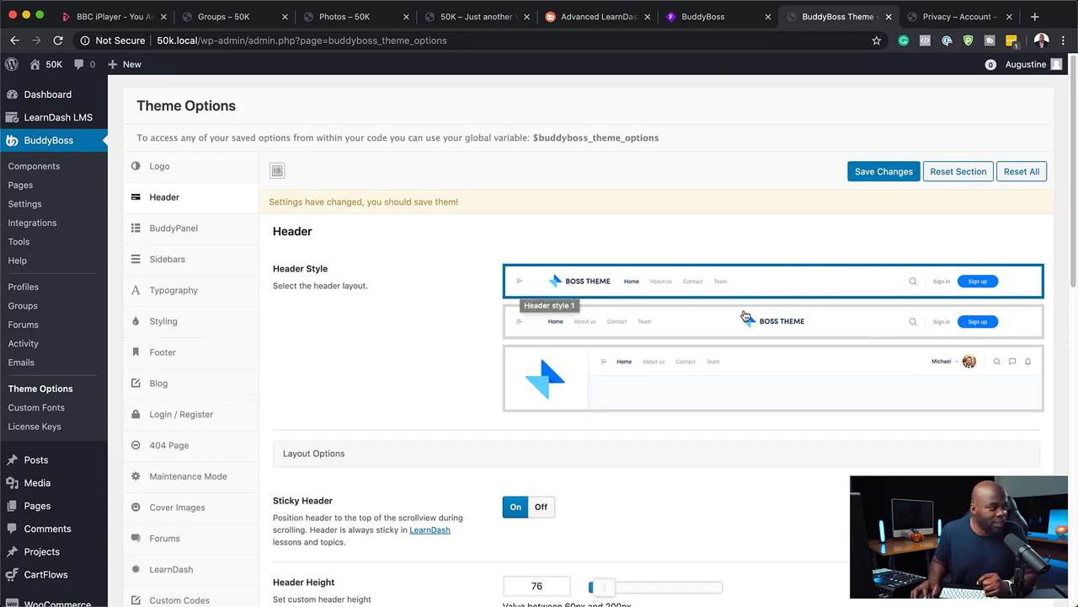
click(846, 369)
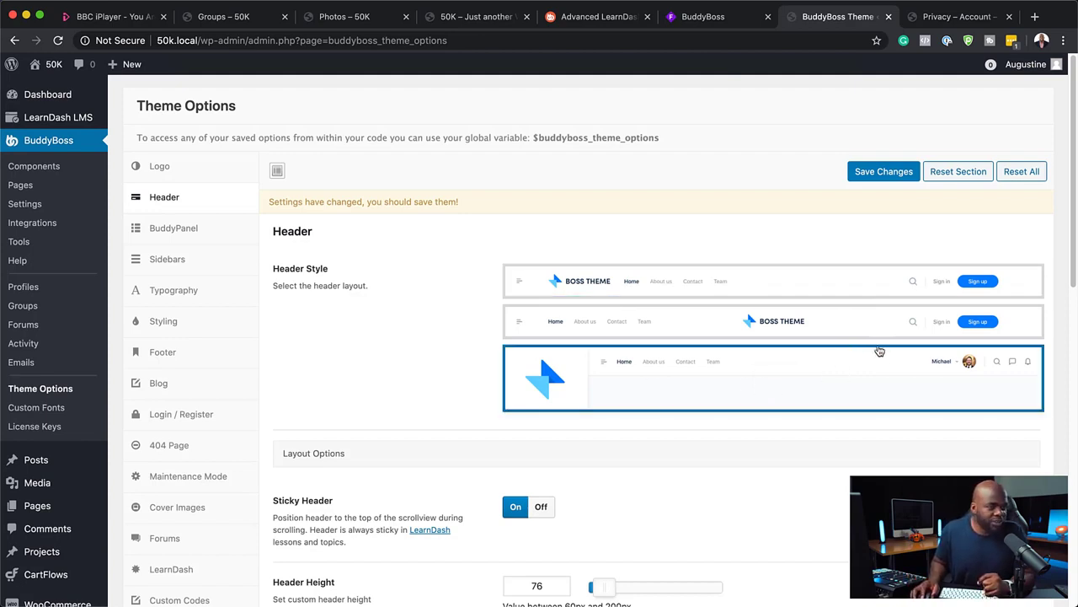
scroll(673, 454, down, 2)
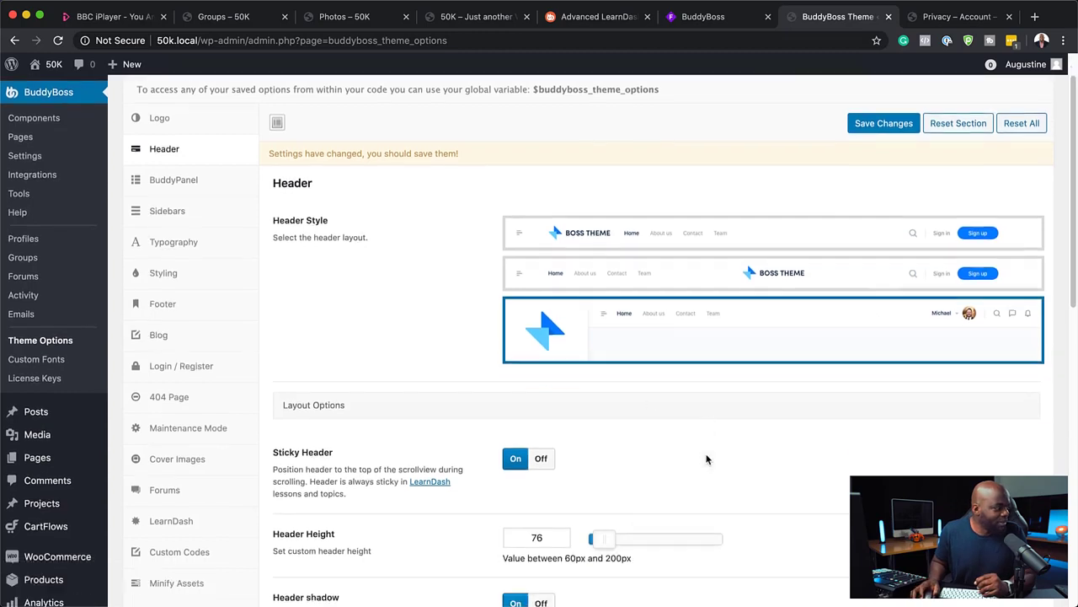
scroll(706, 459, down, 1)
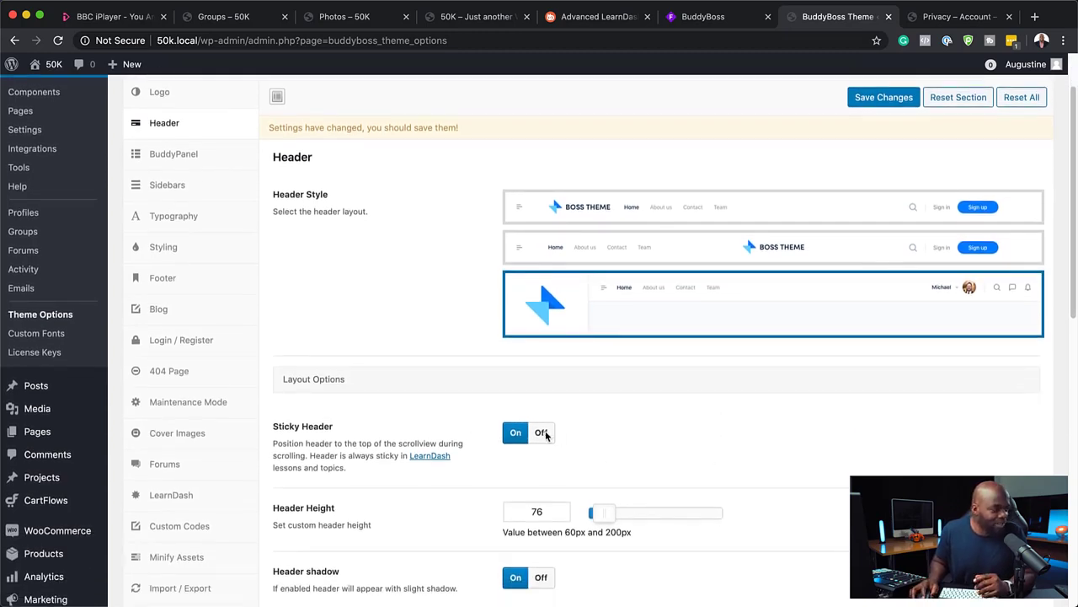
scroll(535, 453, down, 4)
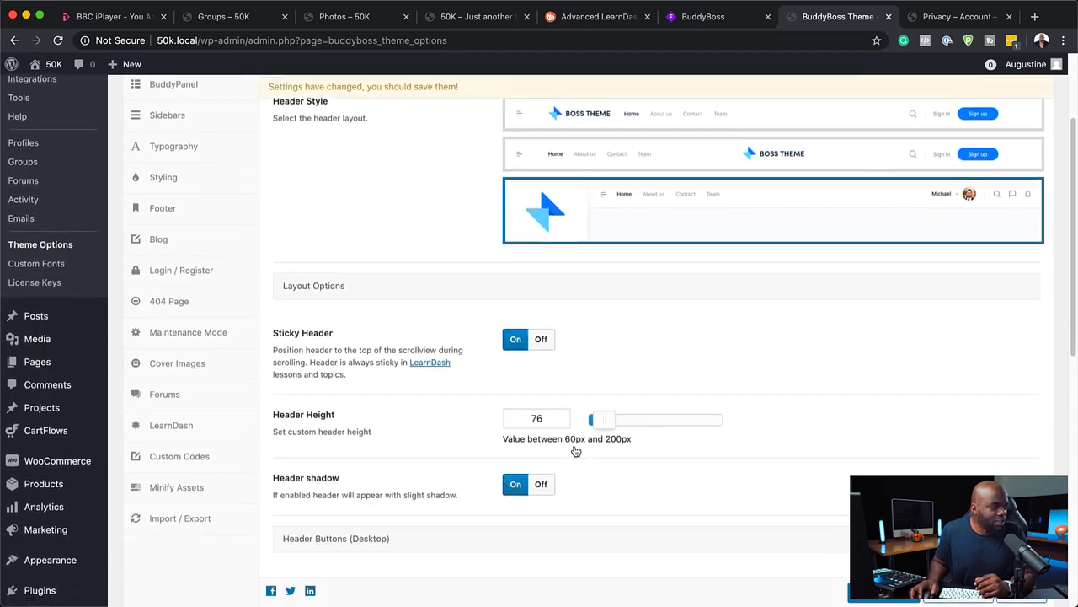
drag(600, 428, 608, 425)
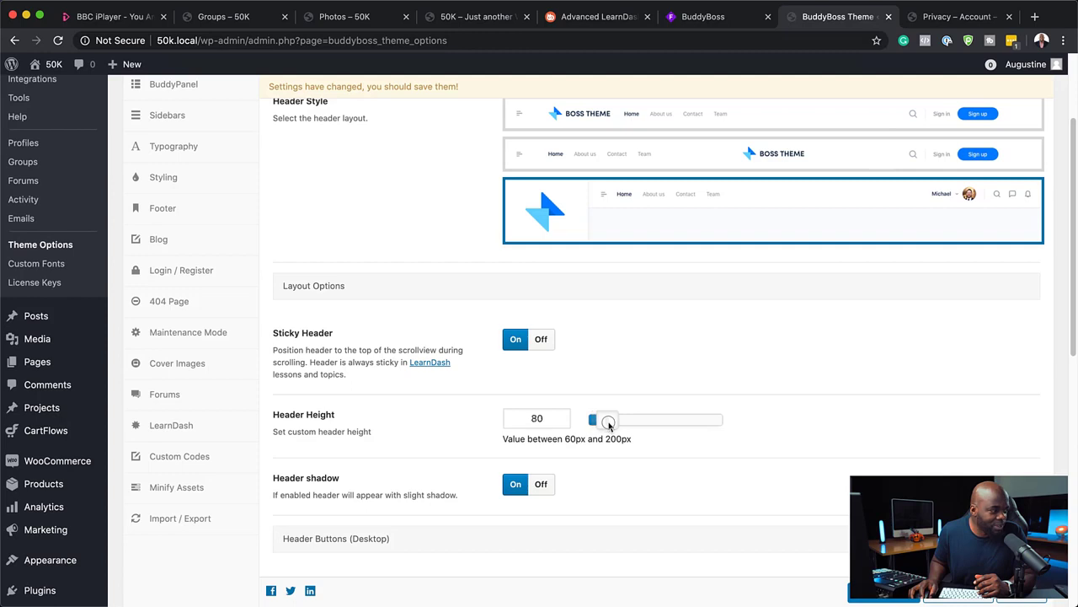
Step: Hide the Shopping Cart among the desktop header buttons and compare with the header style preview
scroll(433, 487, down, 2)
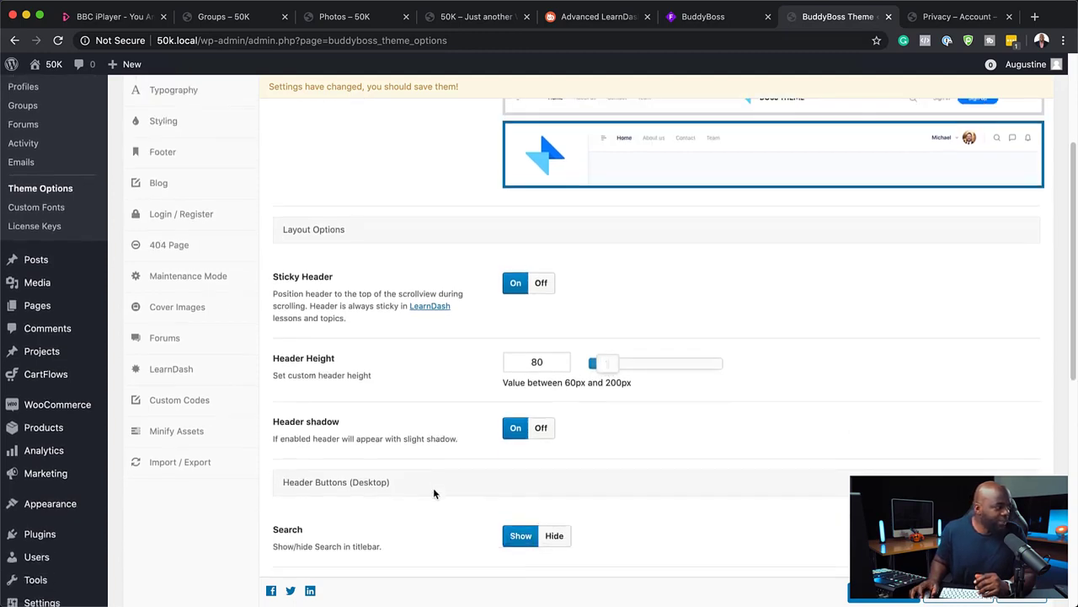
scroll(400, 548, down, 10)
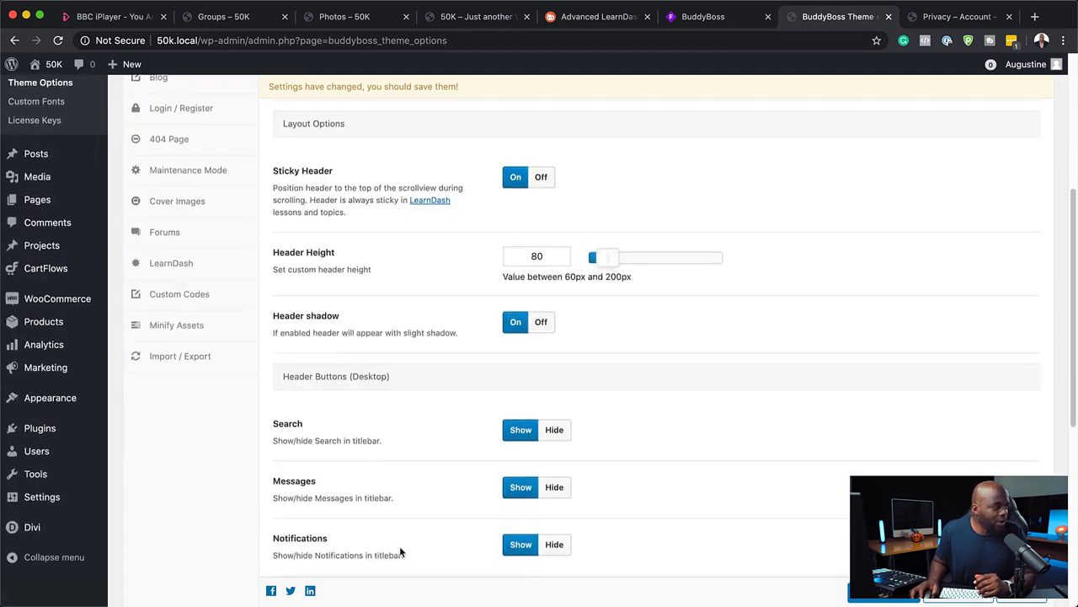
scroll(652, 395, up, 8)
scroll(652, 395, up, 7)
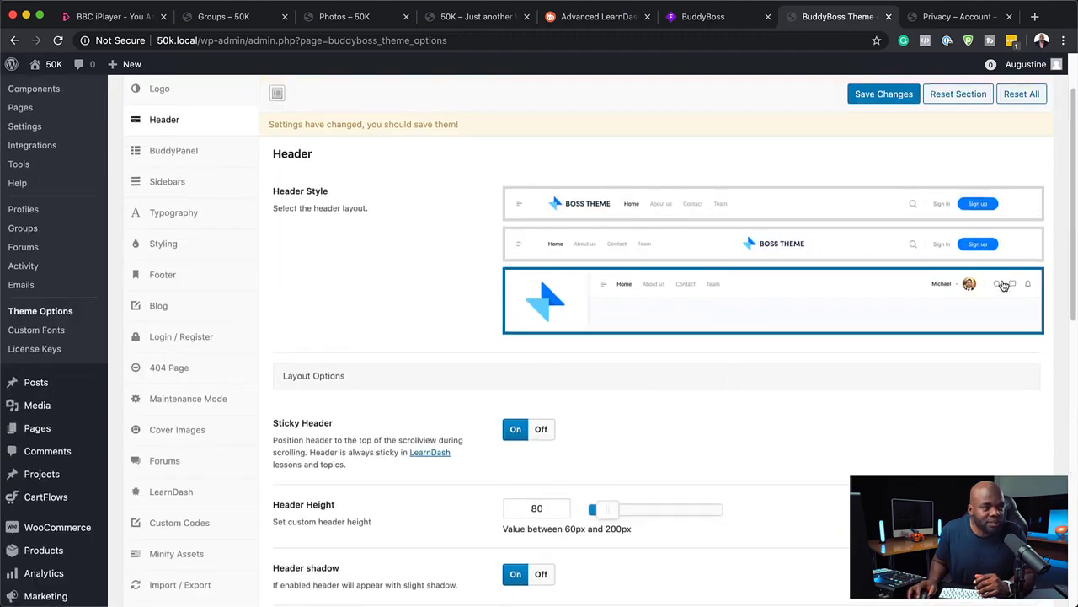
scroll(711, 438, down, 1)
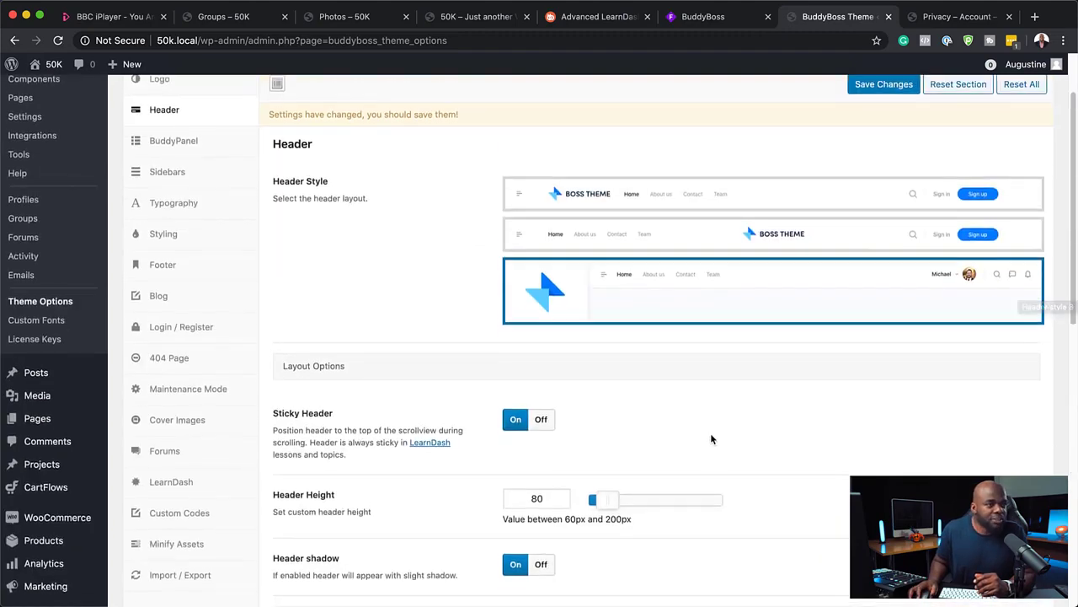
scroll(710, 438, down, 10)
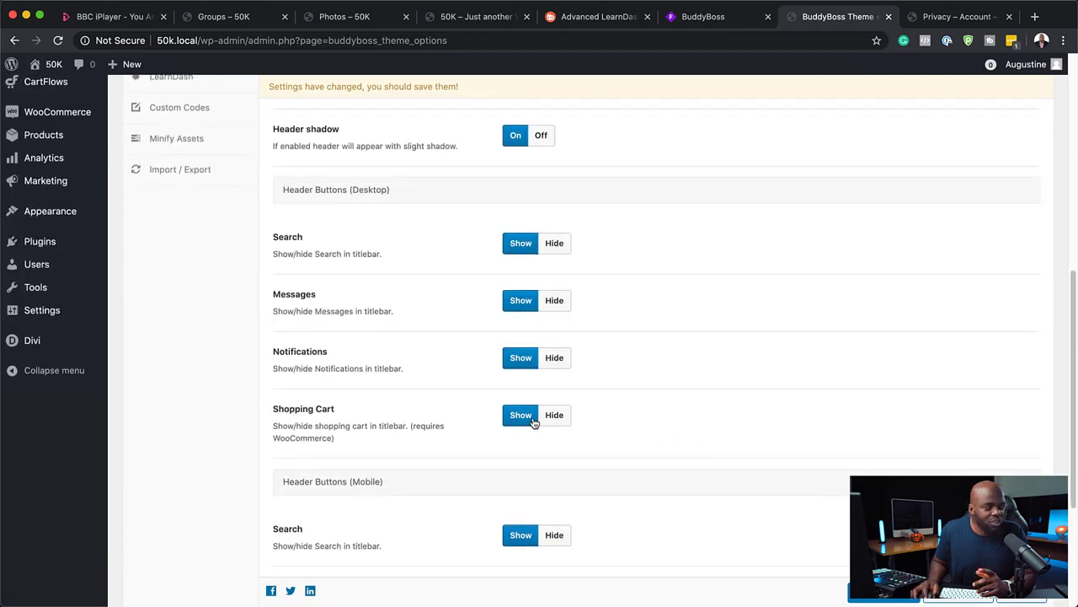
click(560, 416)
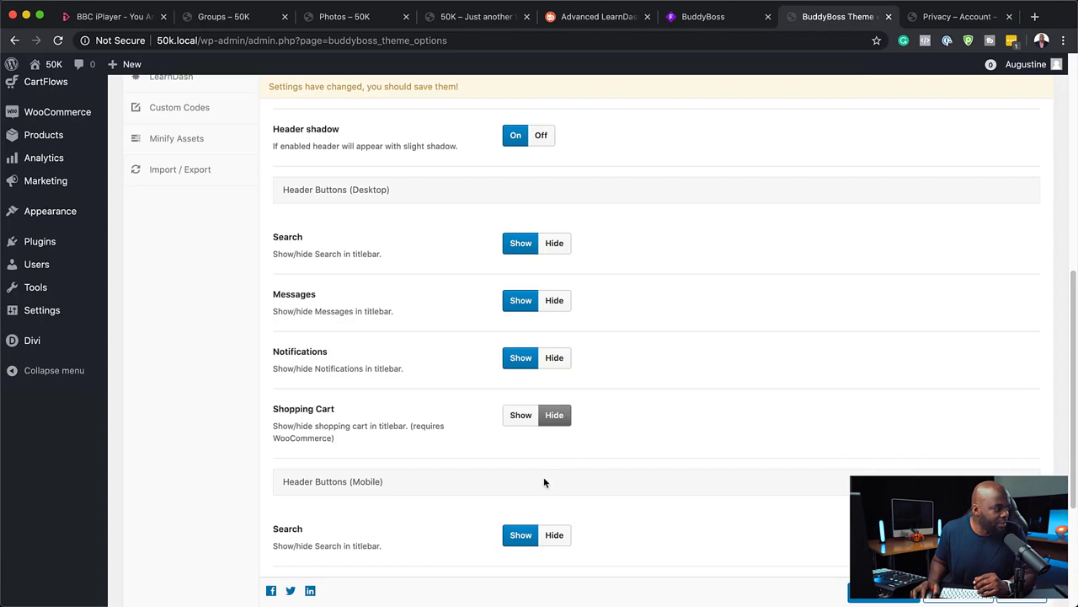
scroll(545, 478, up, 10)
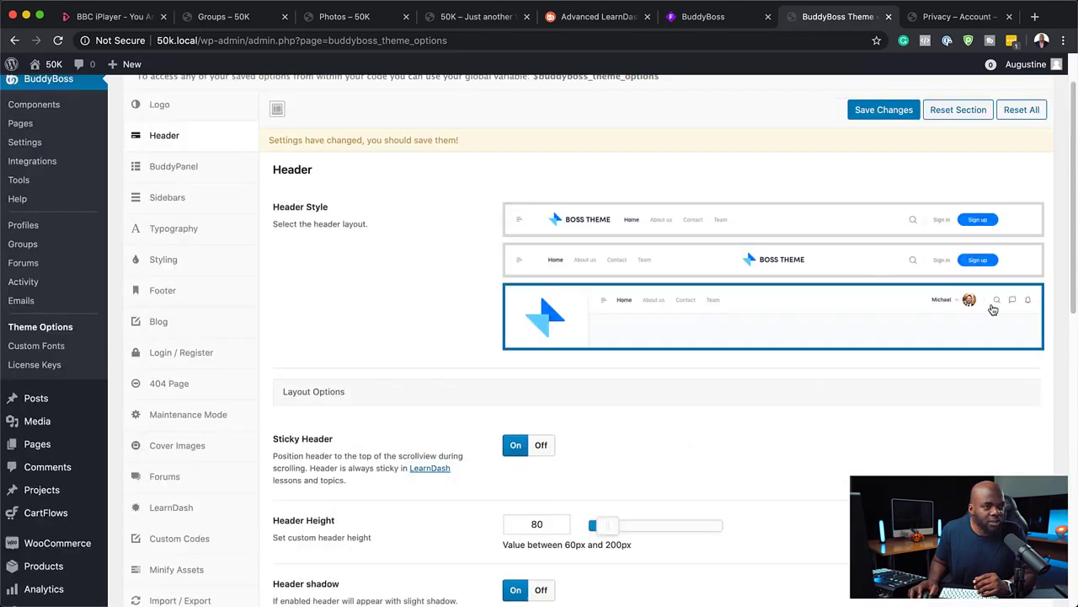
scroll(780, 451, down, 9)
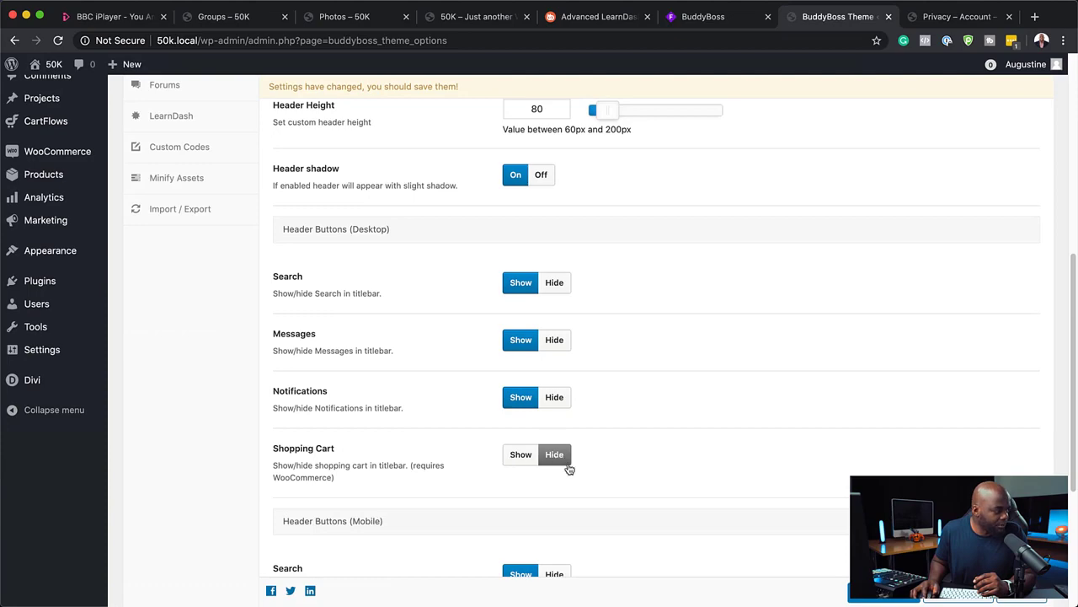
Step: Switch the desktop header's Notifications button to Hide and back to Show, and hide its Messages button
scroll(569, 467, down, 1)
scroll(570, 467, down, 4)
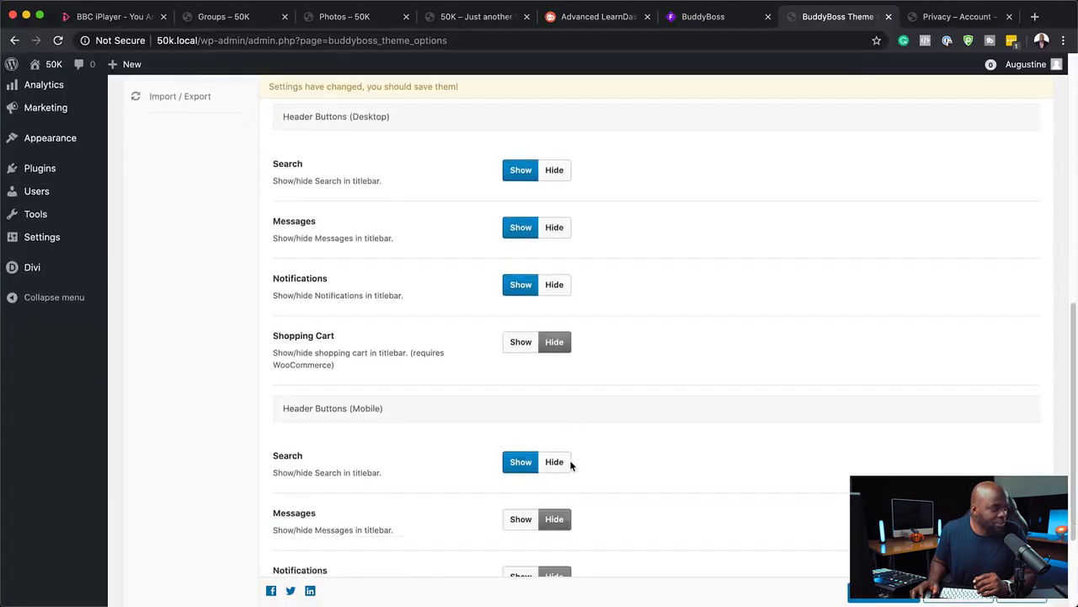
scroll(571, 465, up, 3)
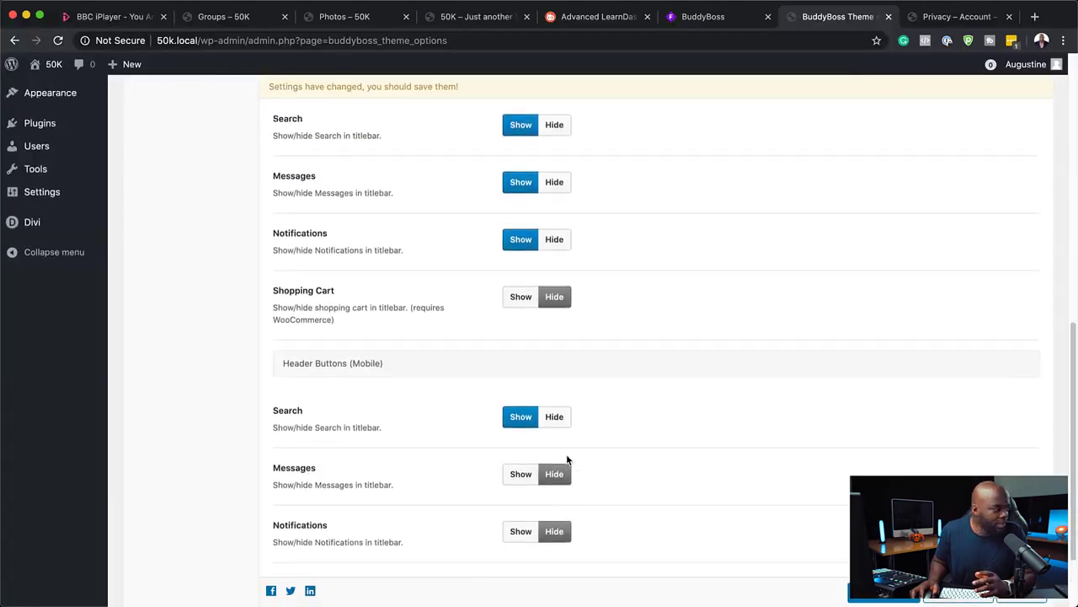
scroll(567, 457, up, 1)
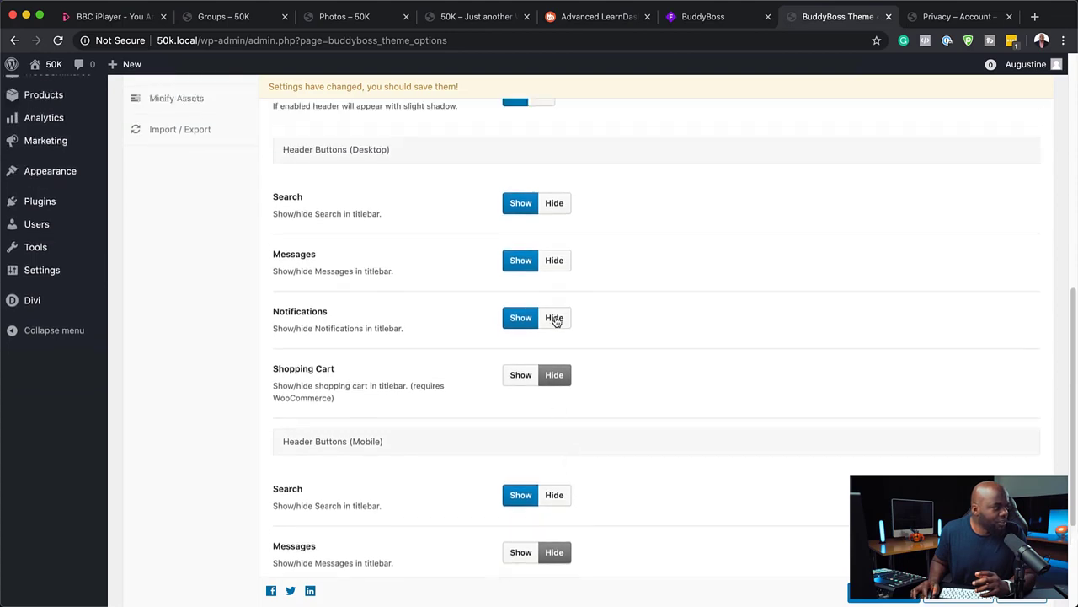
click(556, 318)
click(520, 317)
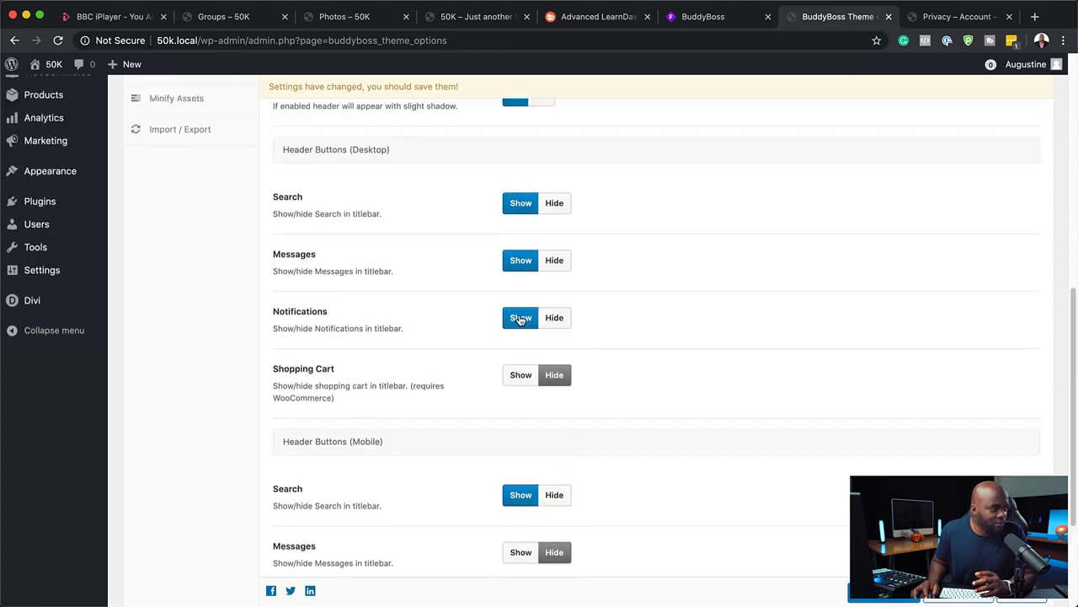
click(555, 260)
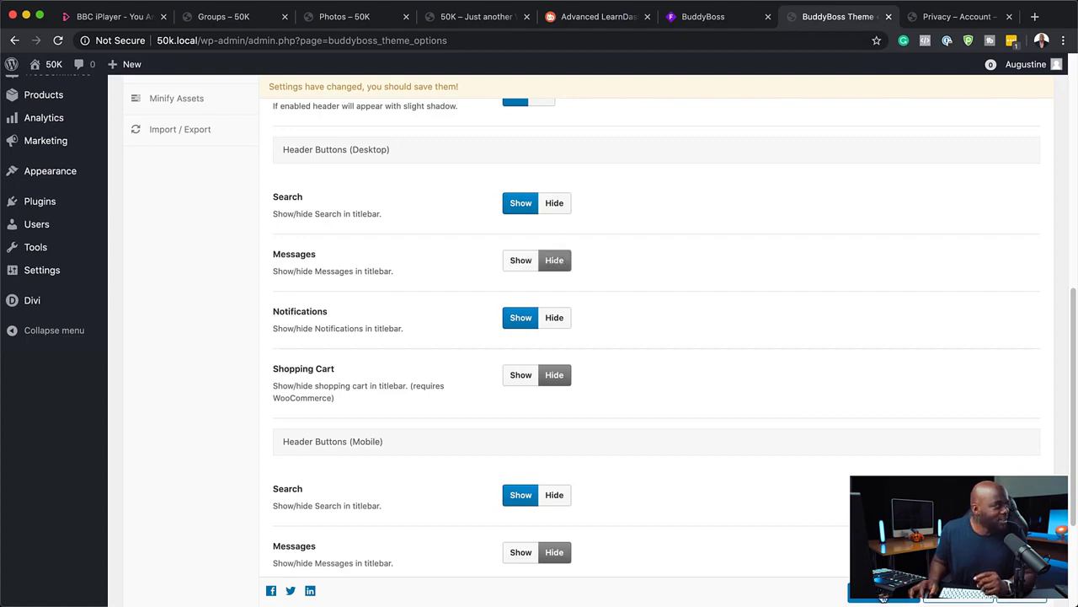
scroll(753, 396, up, 10)
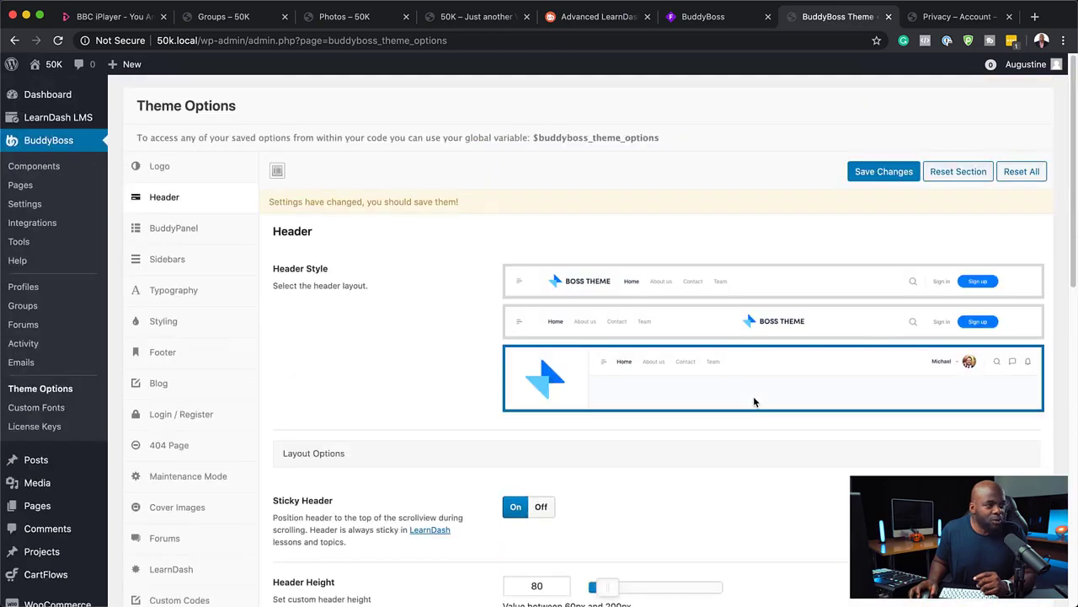
scroll(368, 368, down, 1)
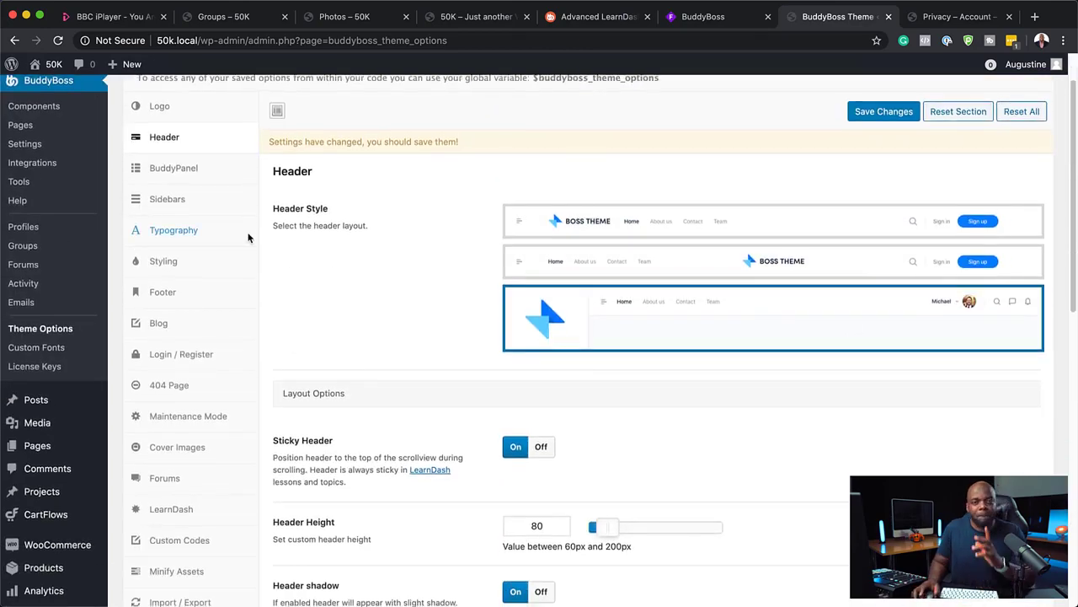
Step: Look over the BuddyPanel and Sidebars options and turn on Custom Typography in the Typography options
click(204, 170)
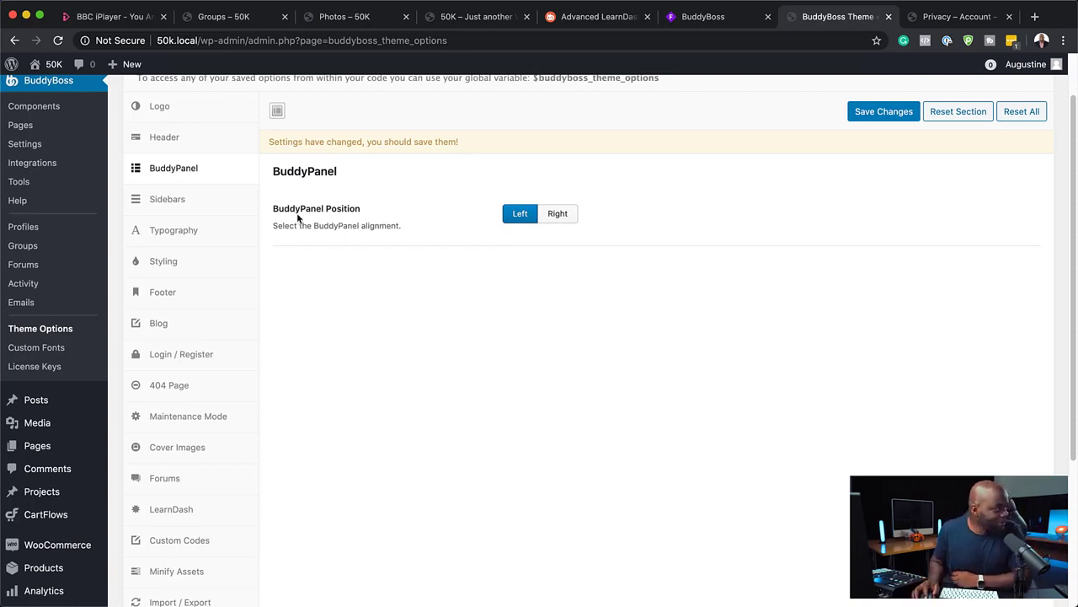
click(225, 206)
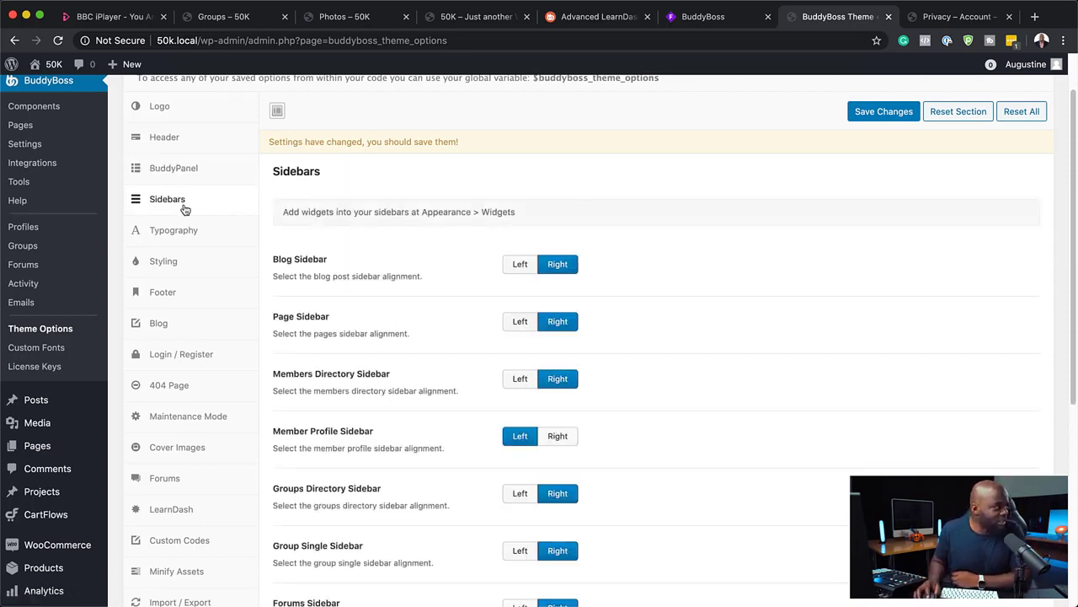
click(194, 239)
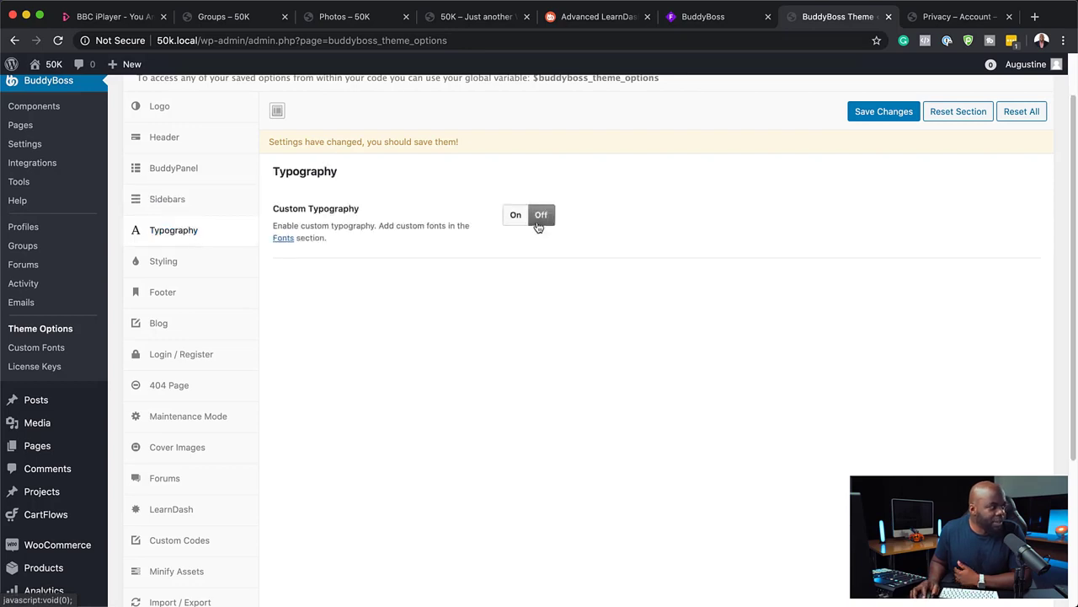
click(516, 216)
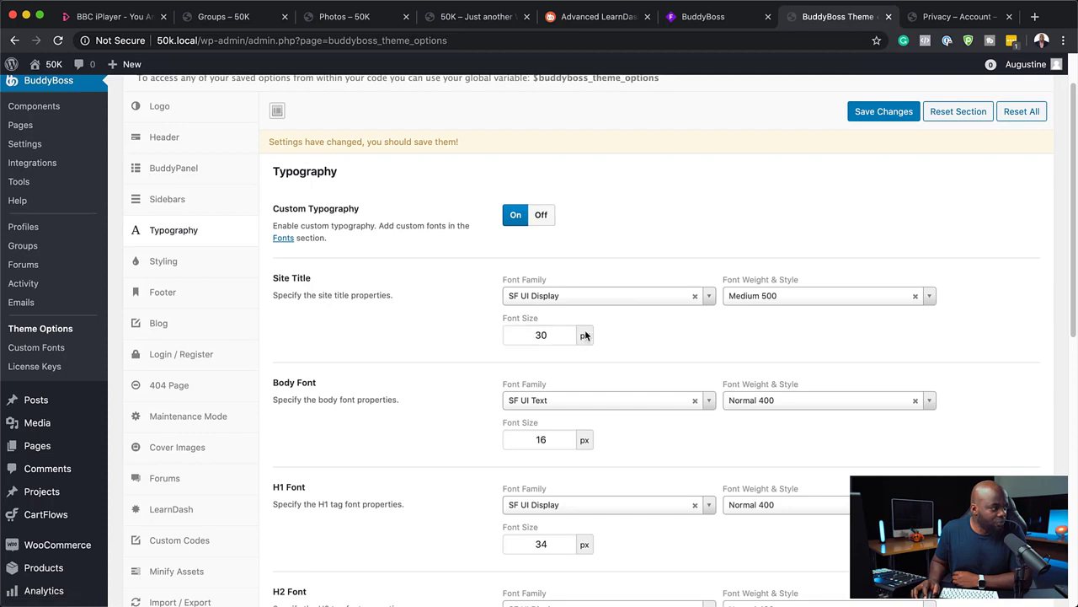
Step: Browse the font families available for the Body Font without changing the selection
click(545, 440)
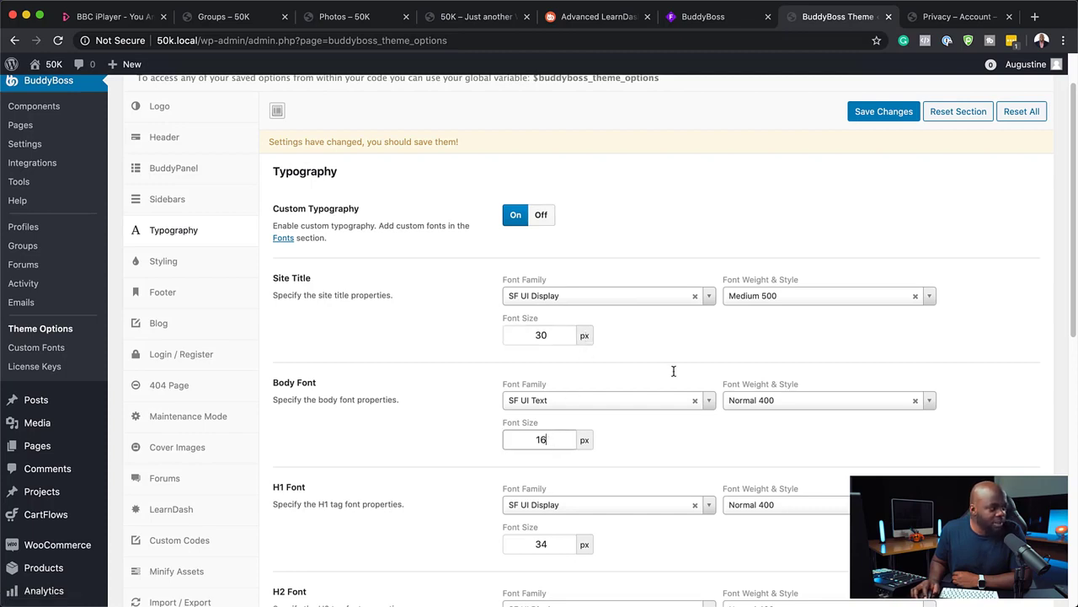
click(708, 401)
scroll(667, 485, down, 1)
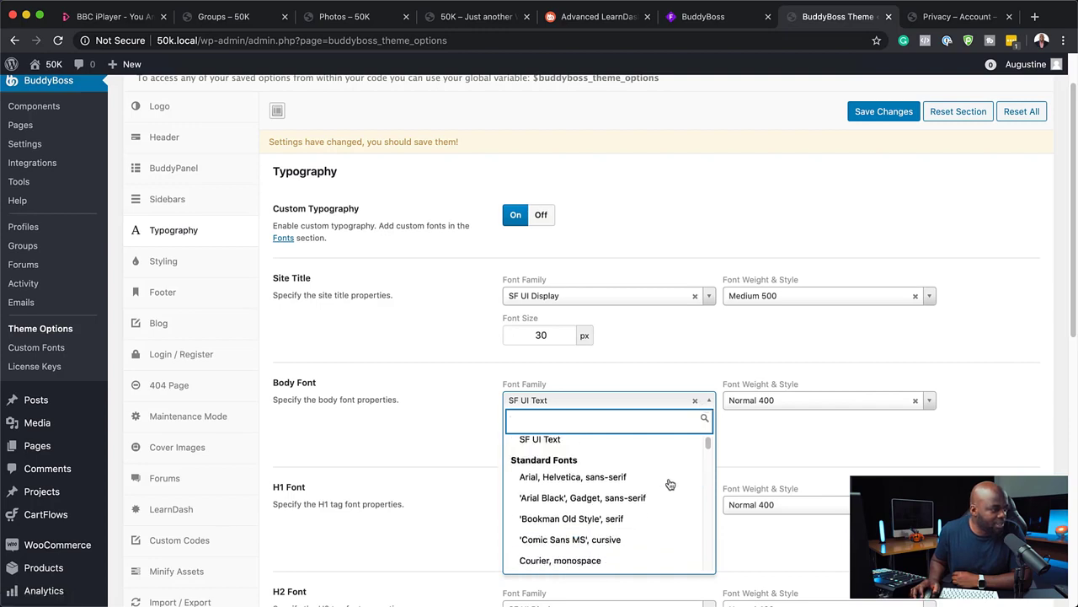
scroll(667, 482, up, 1)
scroll(702, 480, down, 5)
scroll(699, 481, down, 10)
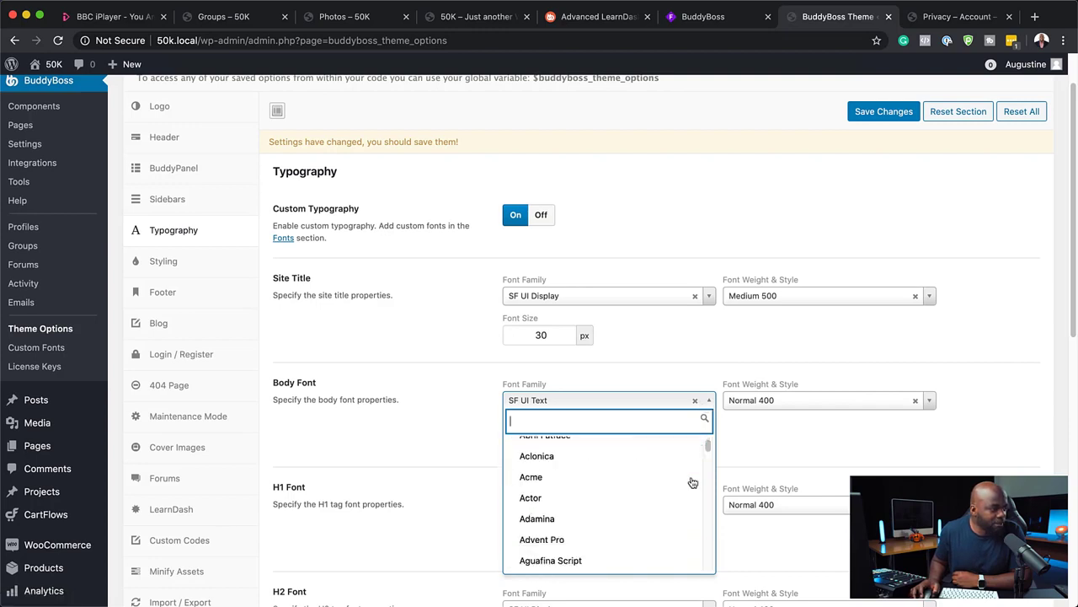
scroll(690, 481, down, 2)
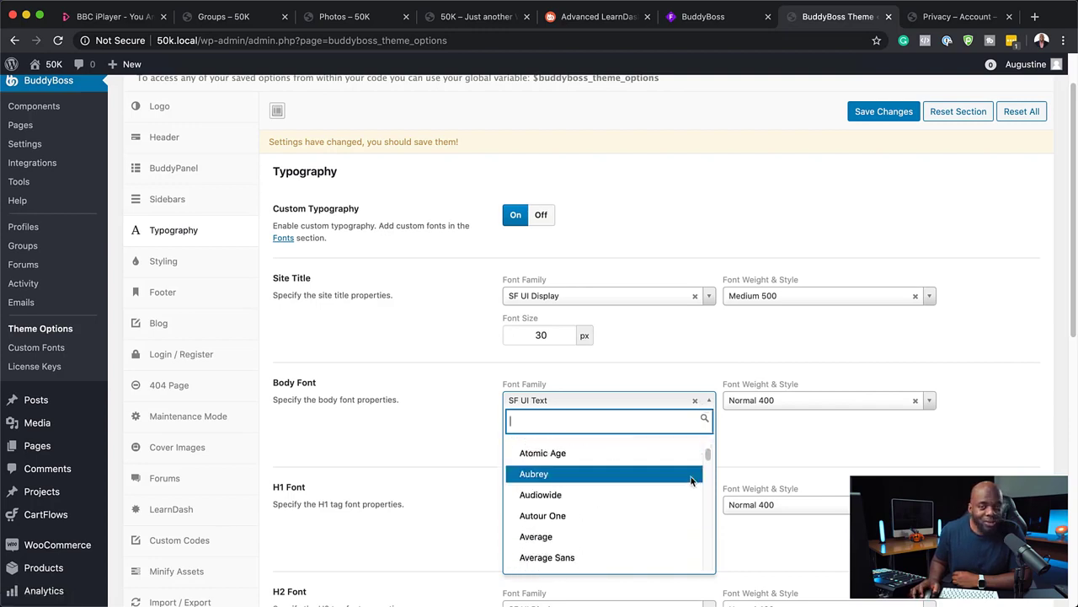
scroll(689, 481, down, 2)
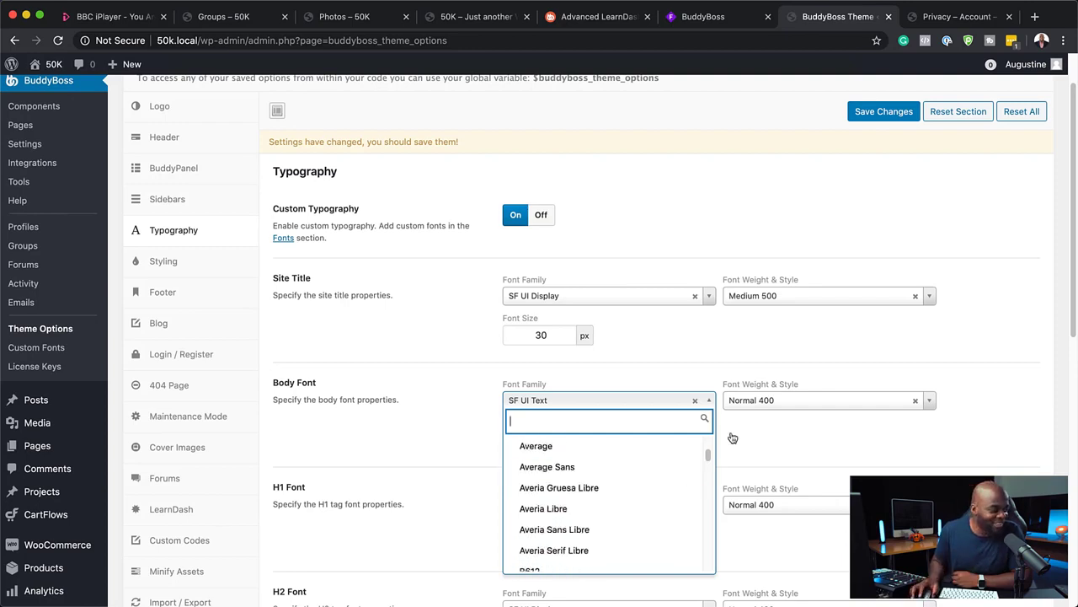
click(435, 396)
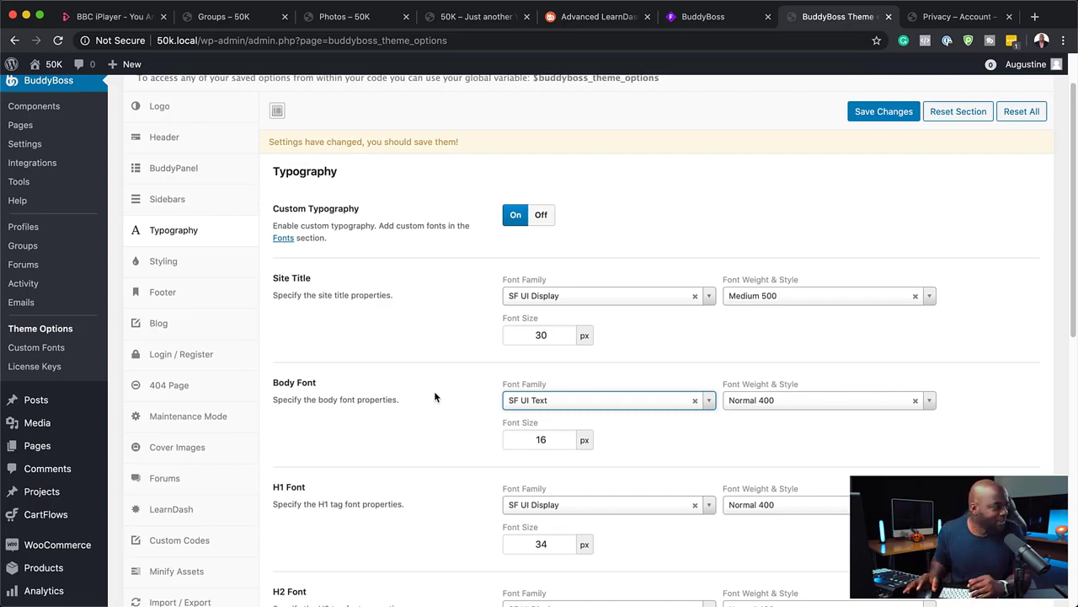
Step: Look over the header colors in the Styling options and open the color picker for Header Hover Links Color
click(218, 272)
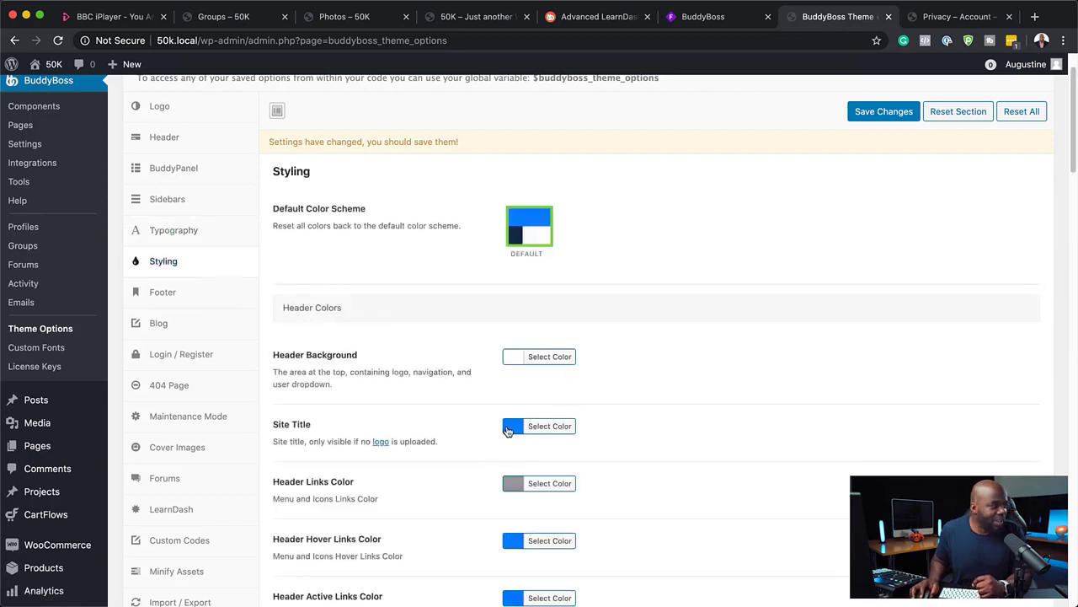
scroll(524, 486, down, 4)
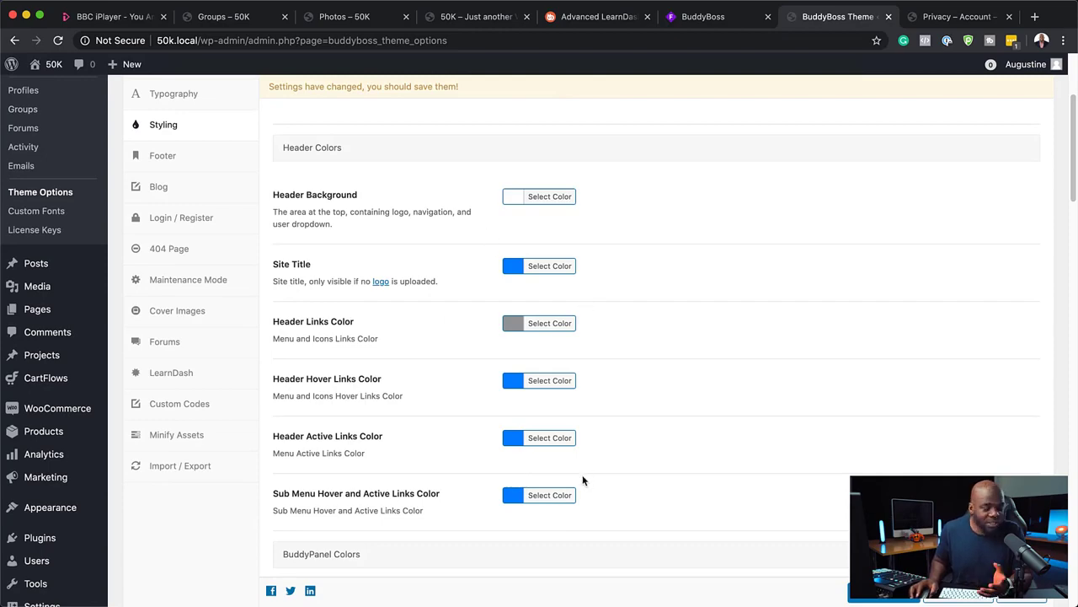
scroll(579, 476, up, 1)
scroll(577, 480, up, 2)
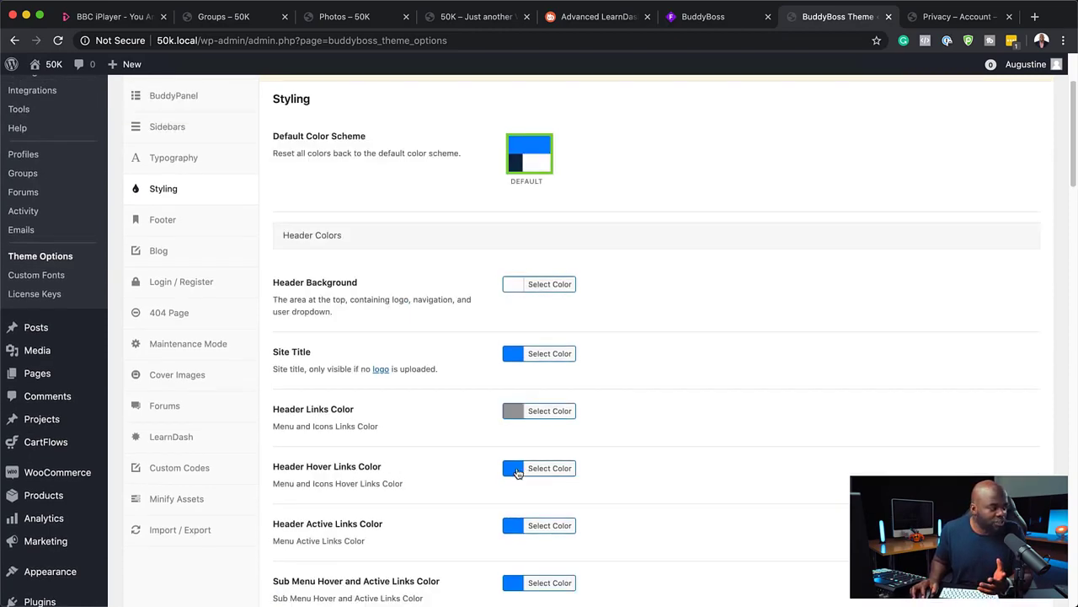
click(523, 469)
scroll(763, 490, down, 4)
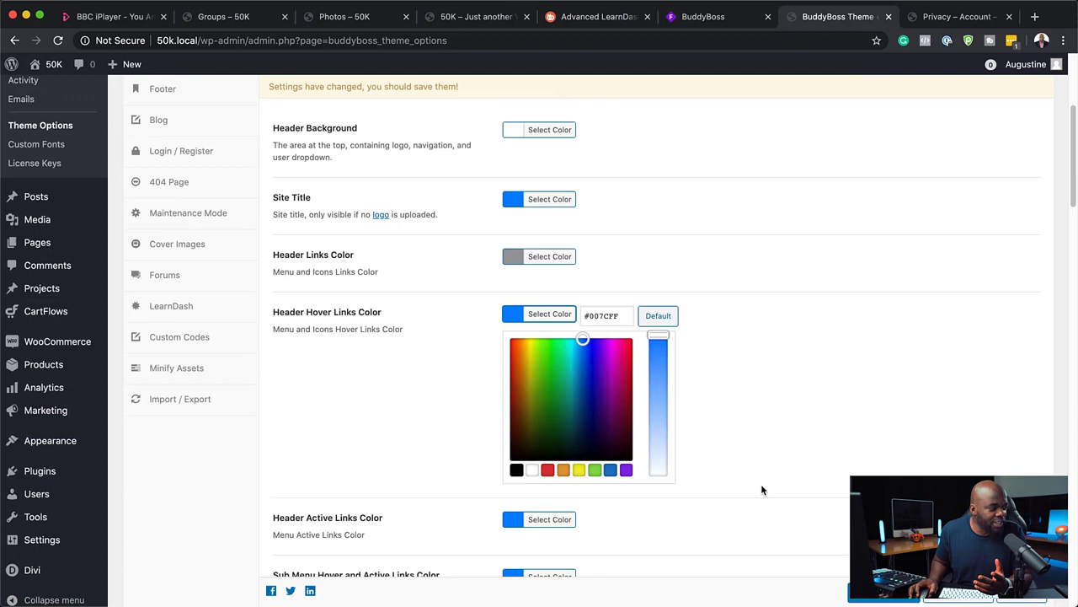
triple_click(619, 315)
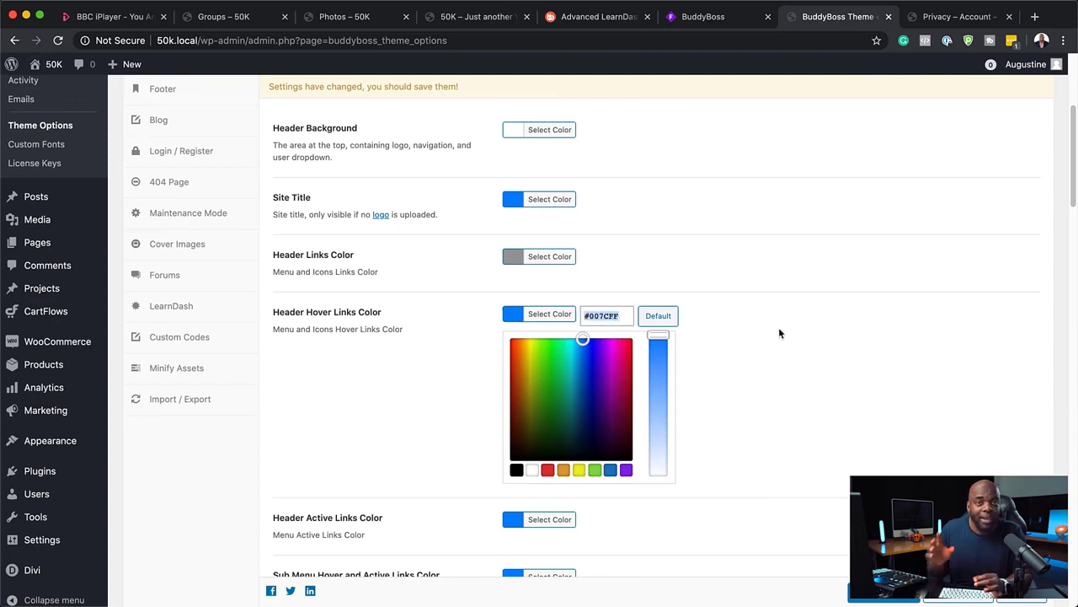
Step: Try the Default Color Scheme preset and cancel replacing the current options
scroll(672, 354, up, 5)
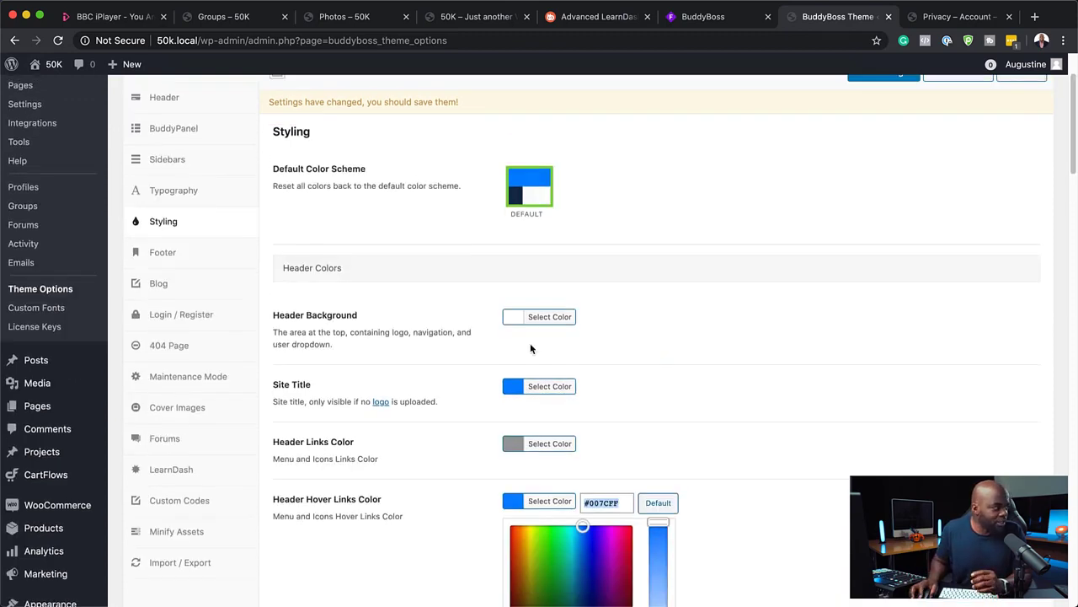
click(532, 198)
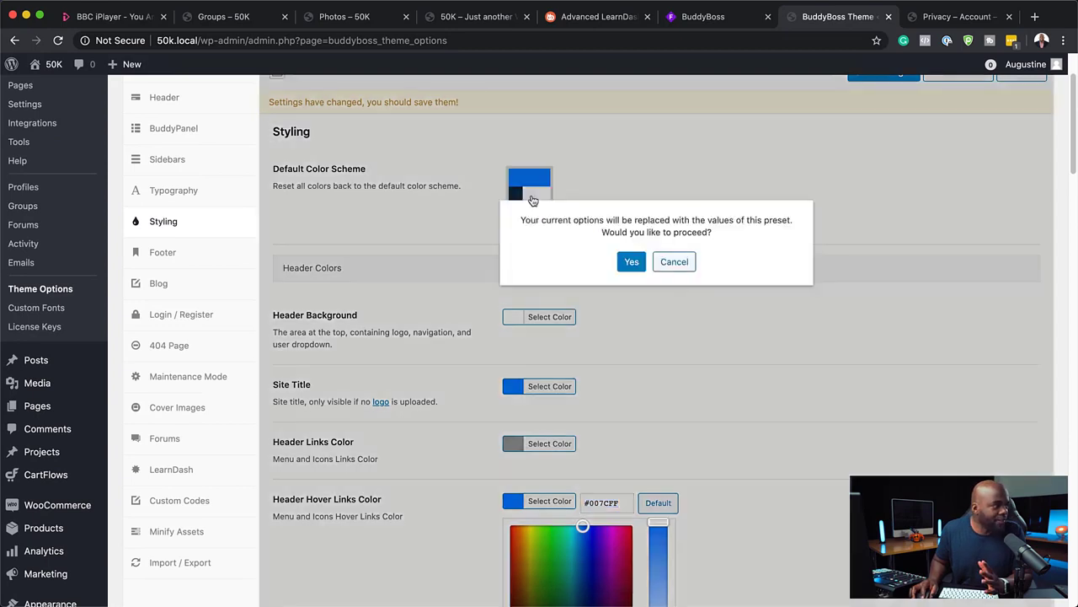
click(674, 262)
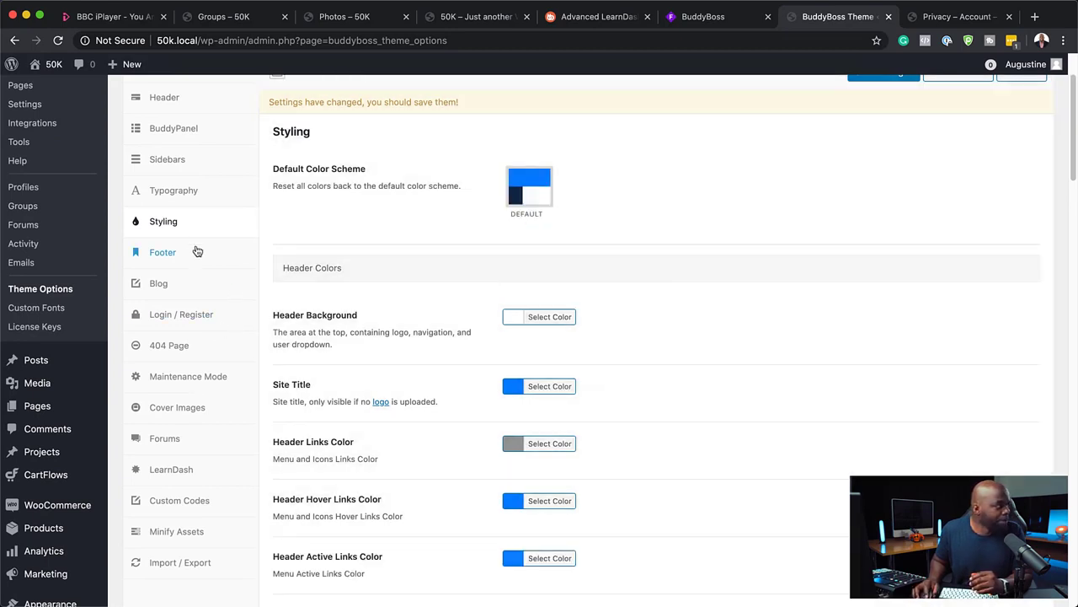
Step: In the Footer options, choose the footer style with the logo and look over its logo, tagline and copyright text settings
click(164, 252)
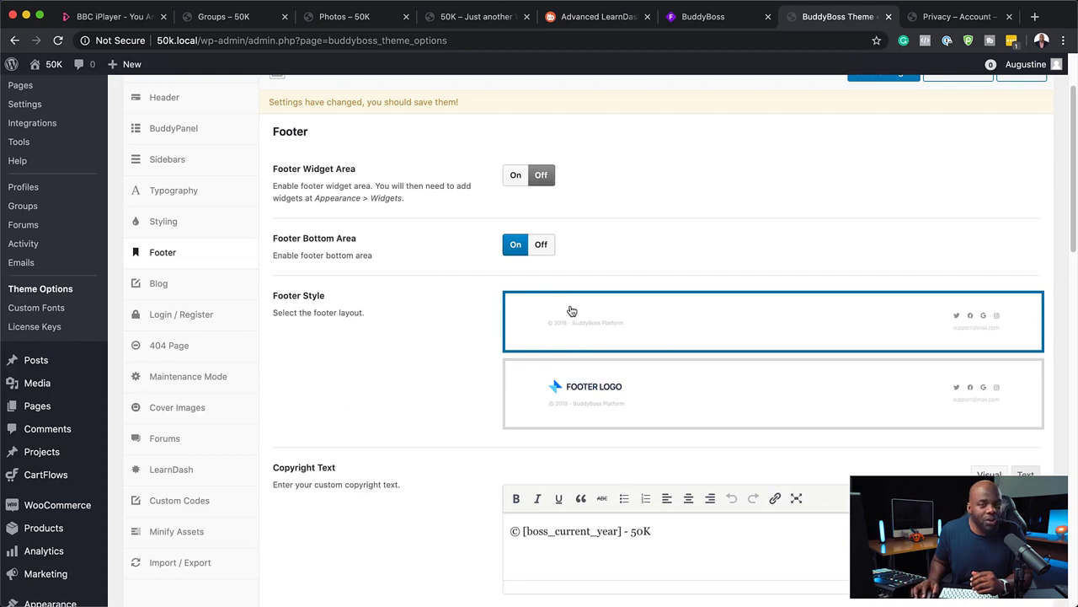
click(709, 394)
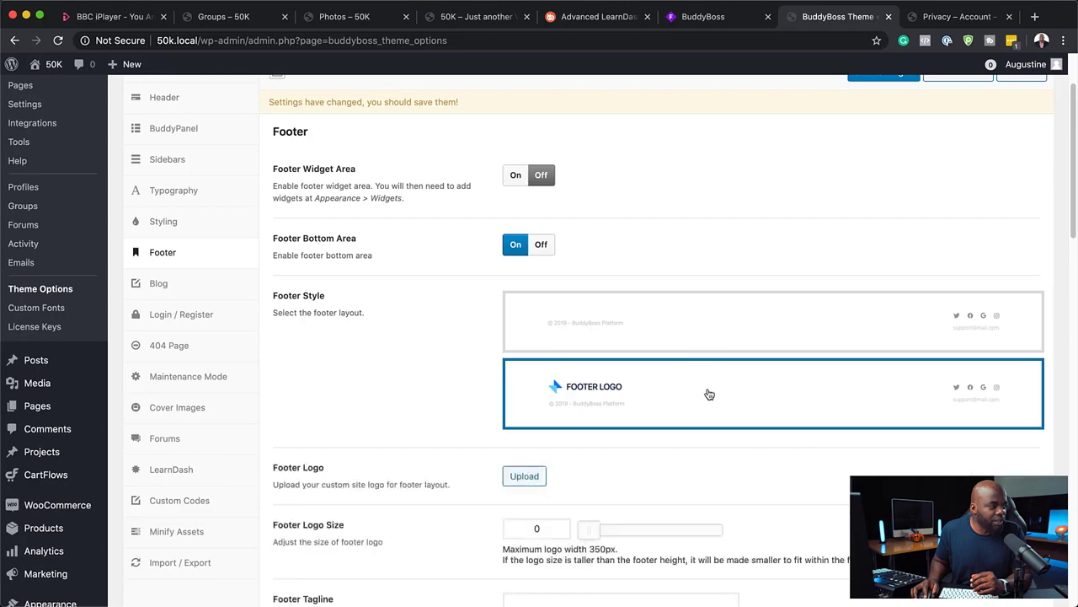
scroll(780, 443, down, 3)
scroll(779, 436, down, 2)
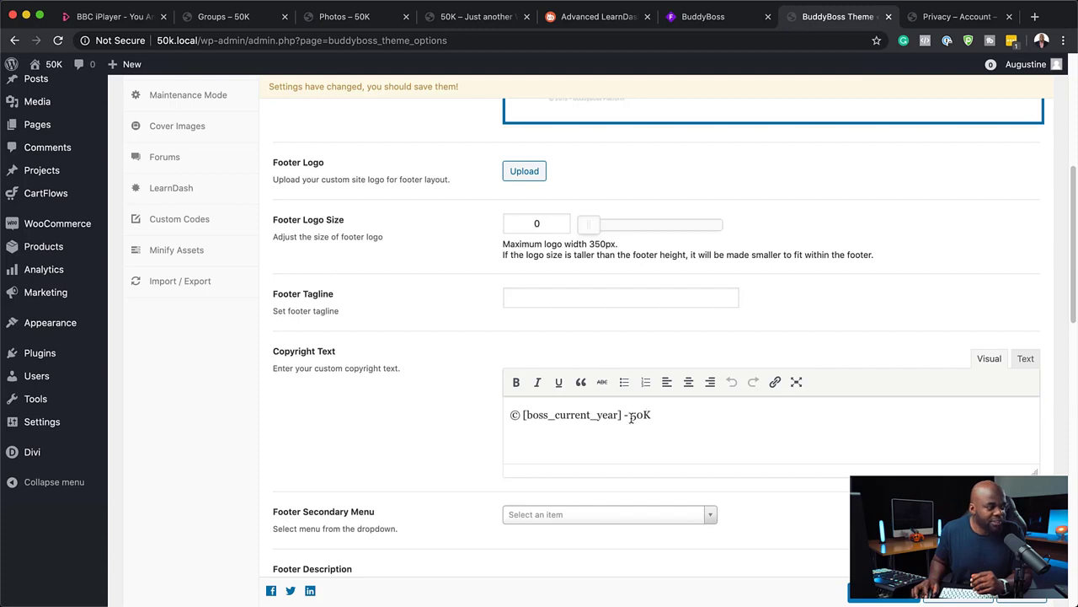
double_click(672, 413)
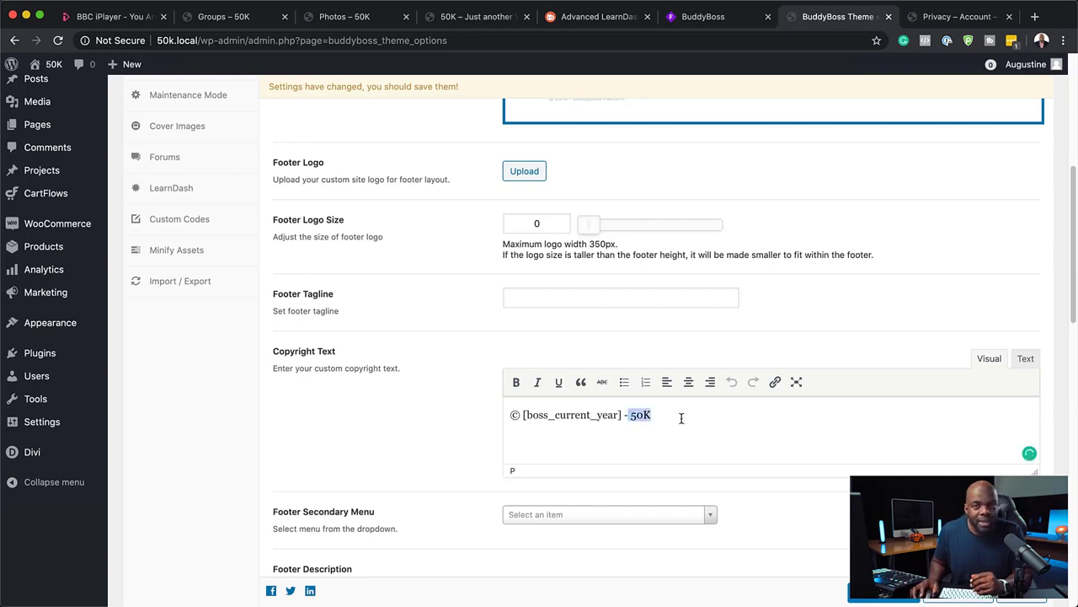
scroll(674, 413, up, 3)
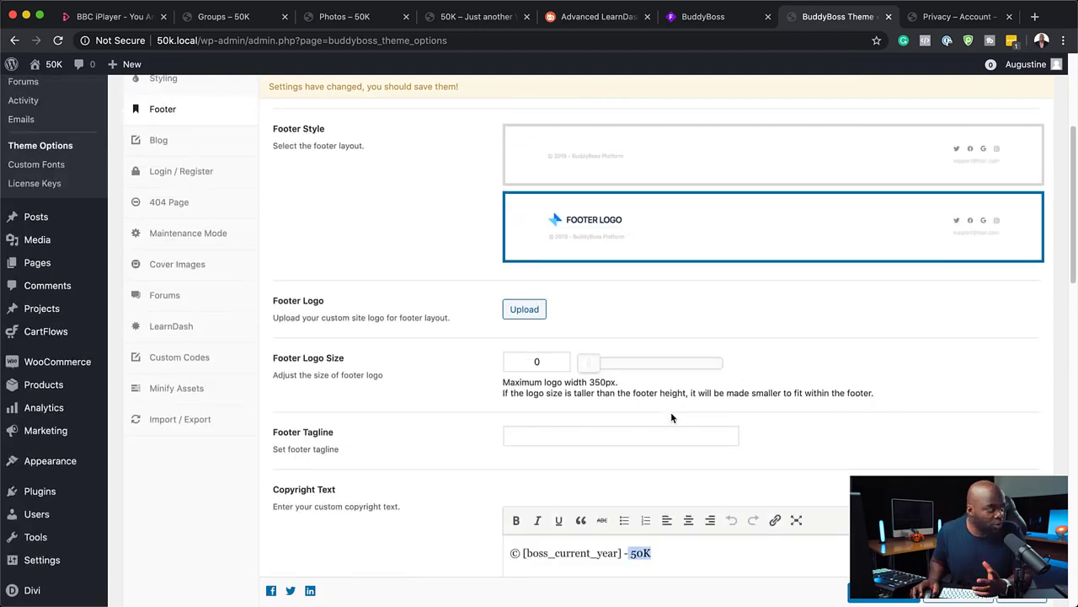
scroll(671, 412, up, 2)
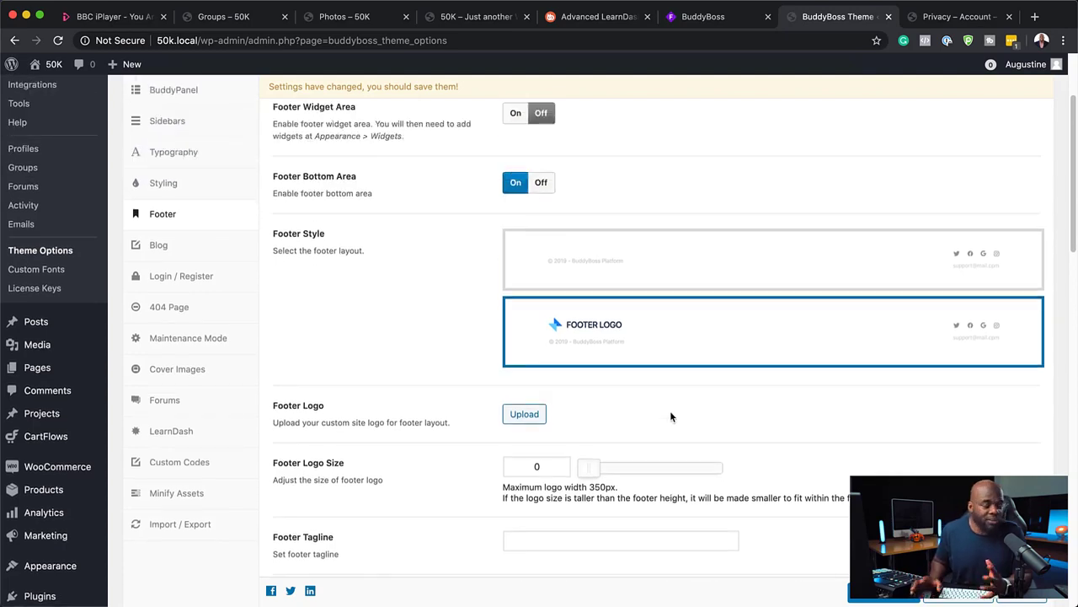
Step: In the Blog options, set the Related posts limit to 6
click(211, 247)
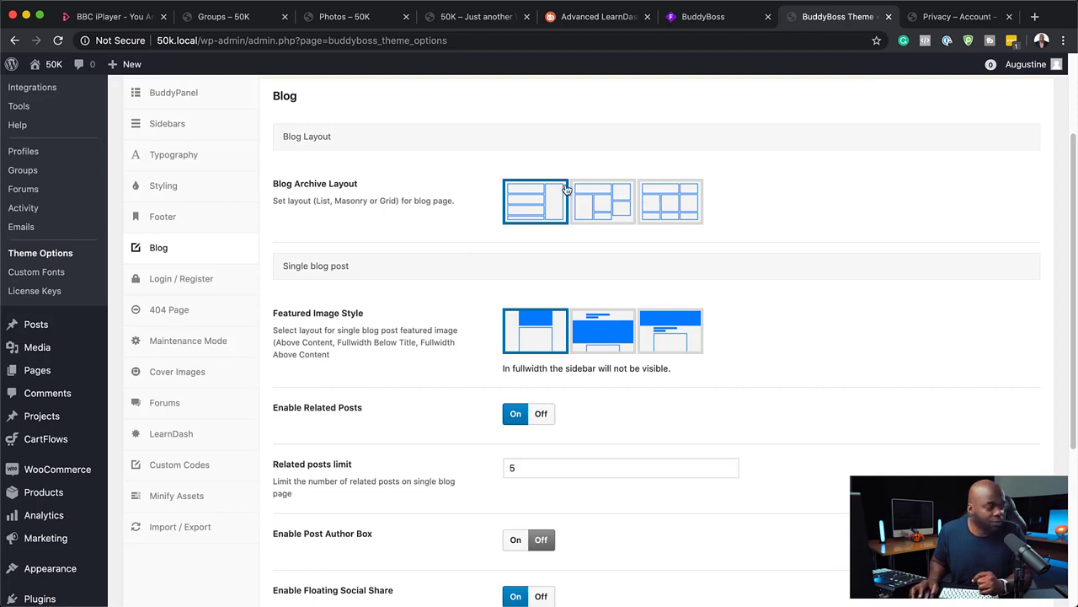
scroll(634, 559, down, 1)
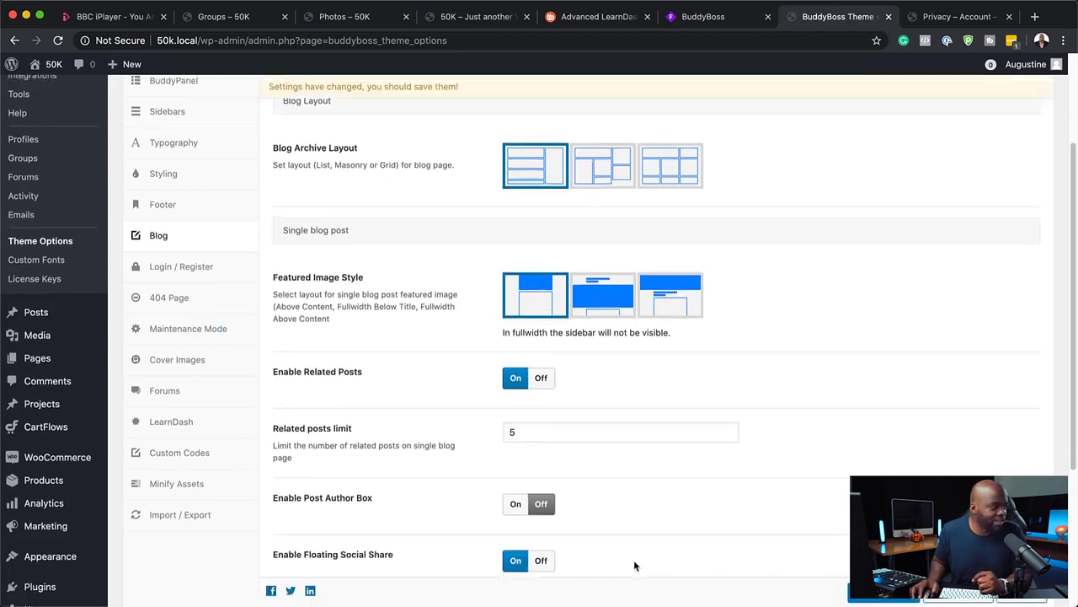
drag(534, 428, 494, 431)
text(6)
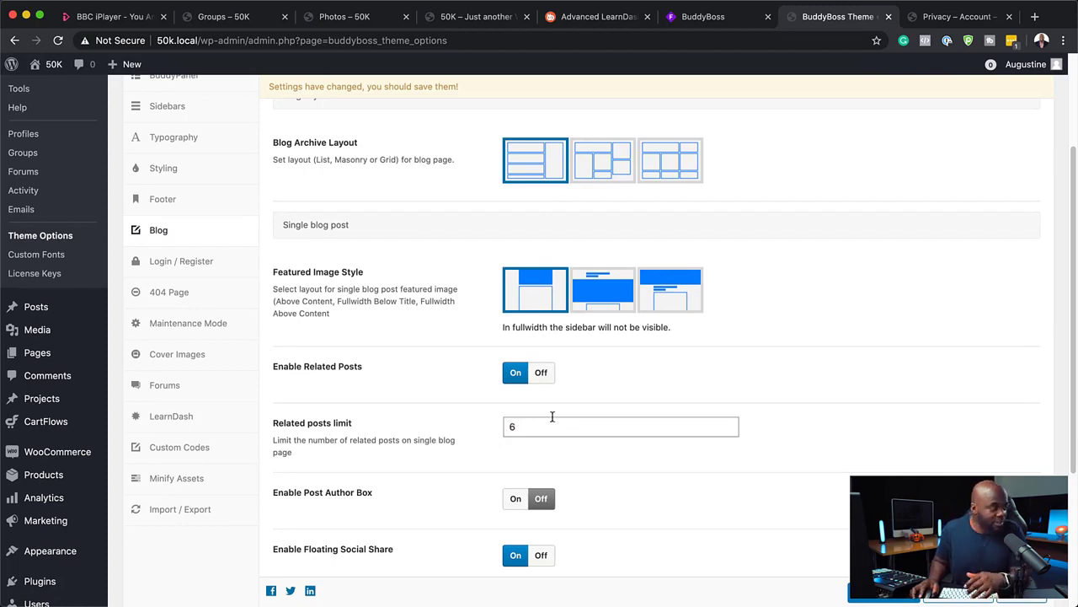
Step: In the Login / Register options, set the Custom Logo to the GABO image from the media library
click(216, 264)
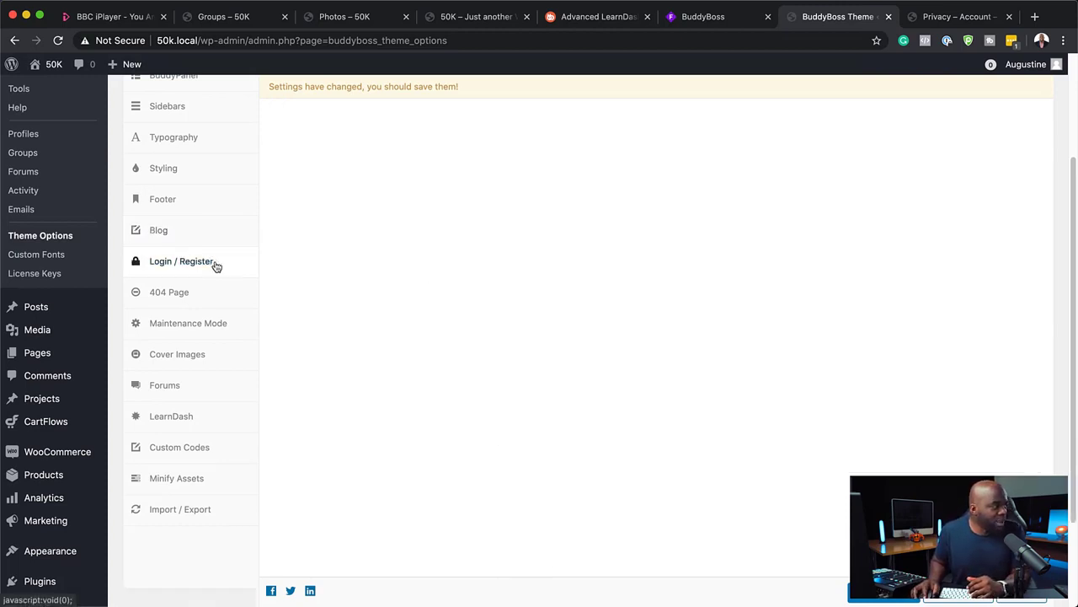
scroll(745, 295, up, 2)
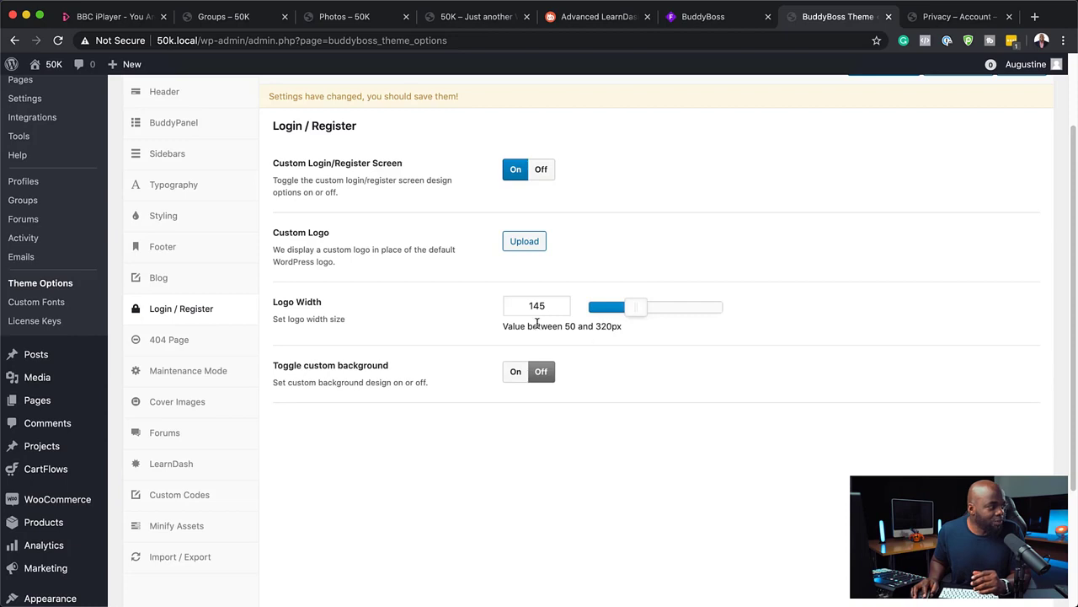
click(524, 242)
scroll(492, 420, down, 8)
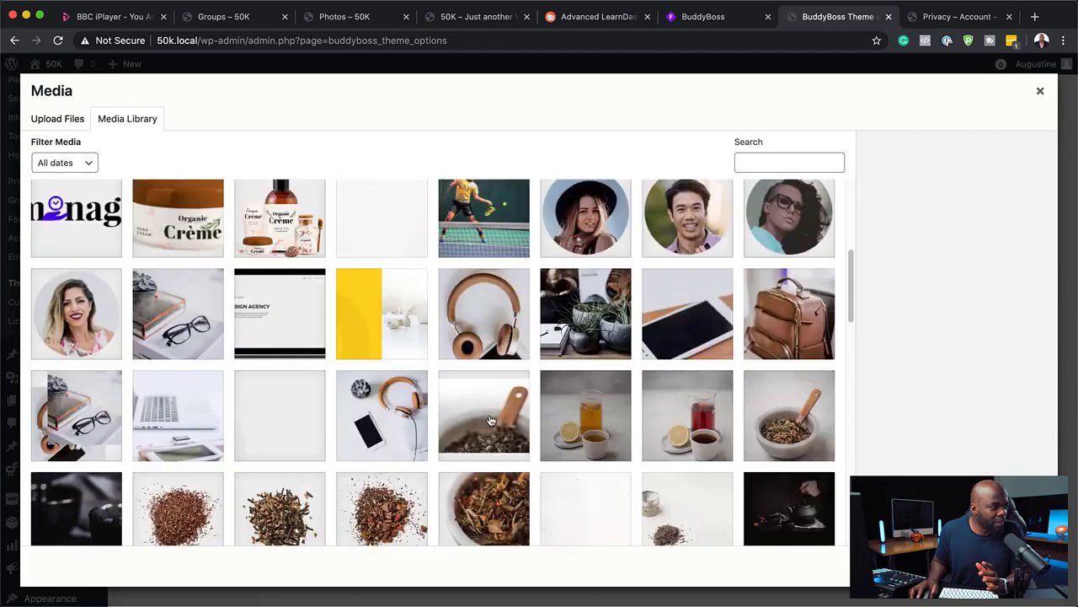
scroll(491, 420, down, 10)
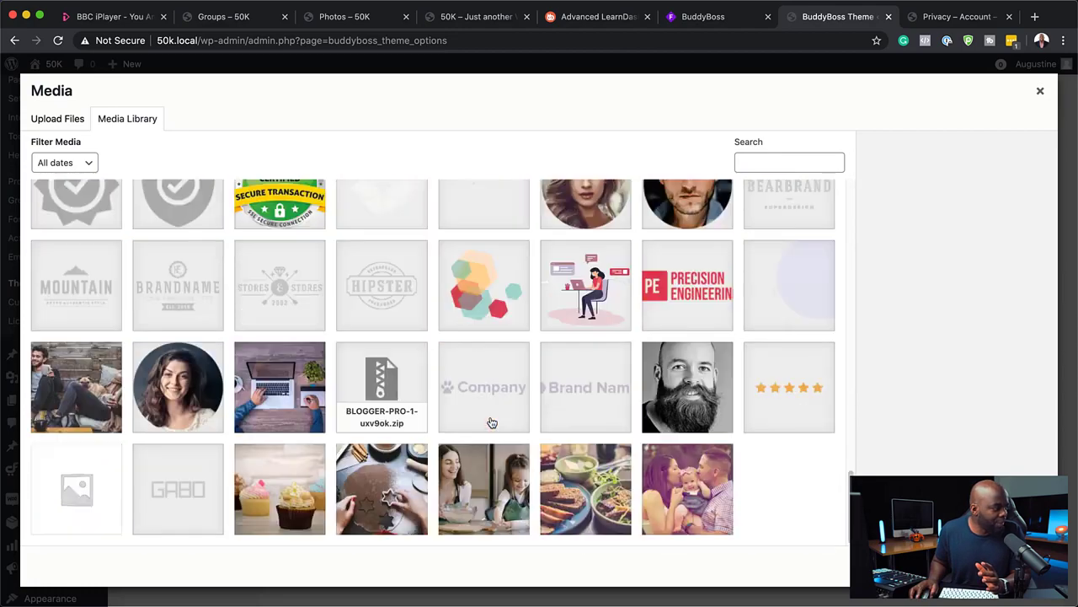
click(202, 500)
click(1002, 566)
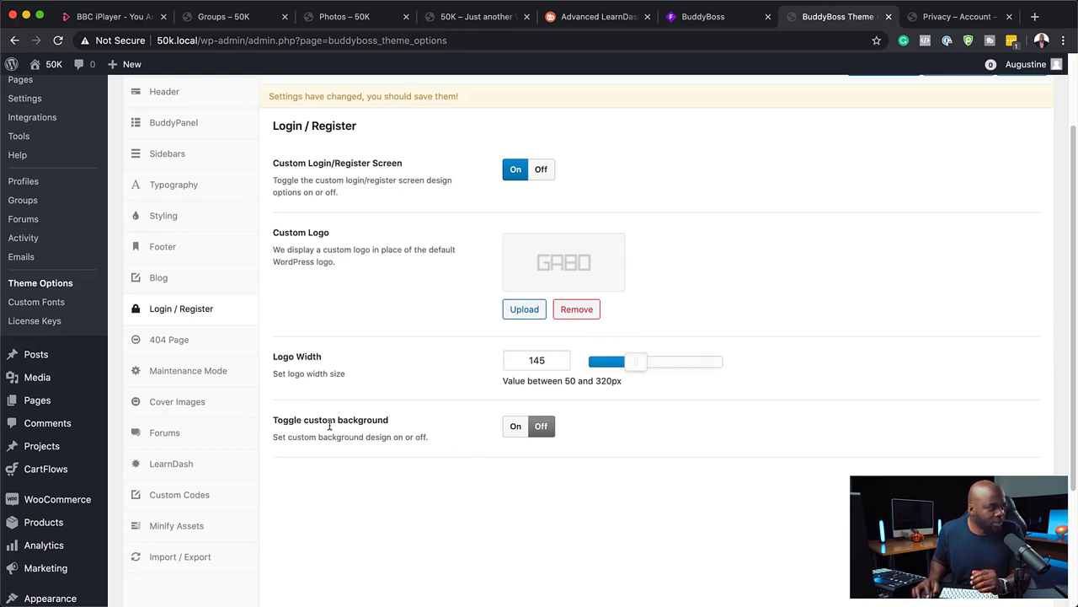
Step: Turn on the custom background for the login screen and look over its image, heading, text and overlay options
click(517, 427)
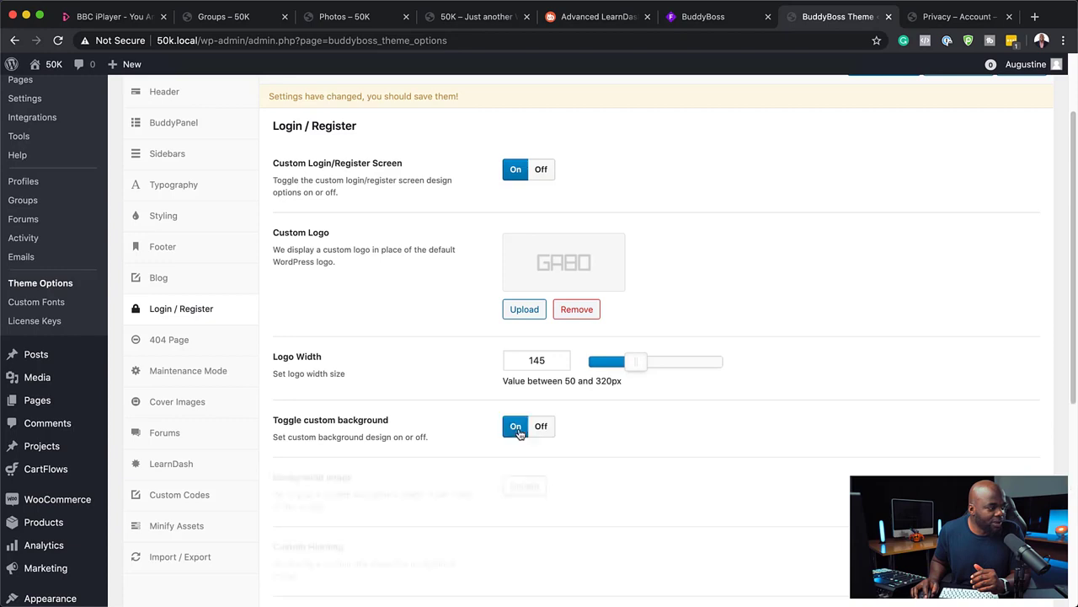
scroll(705, 453, down, 4)
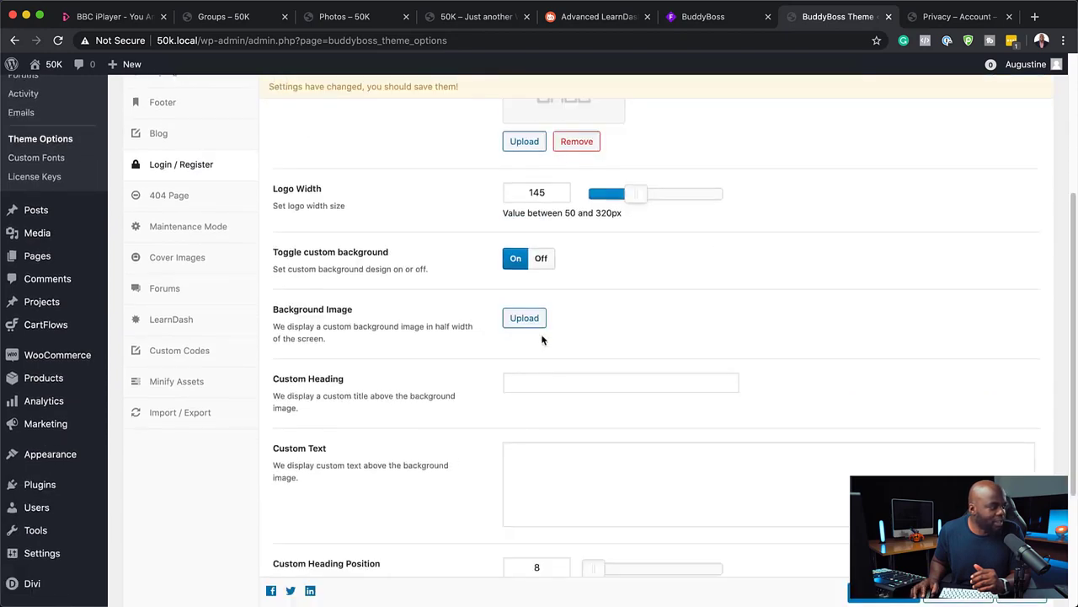
scroll(519, 409, down, 5)
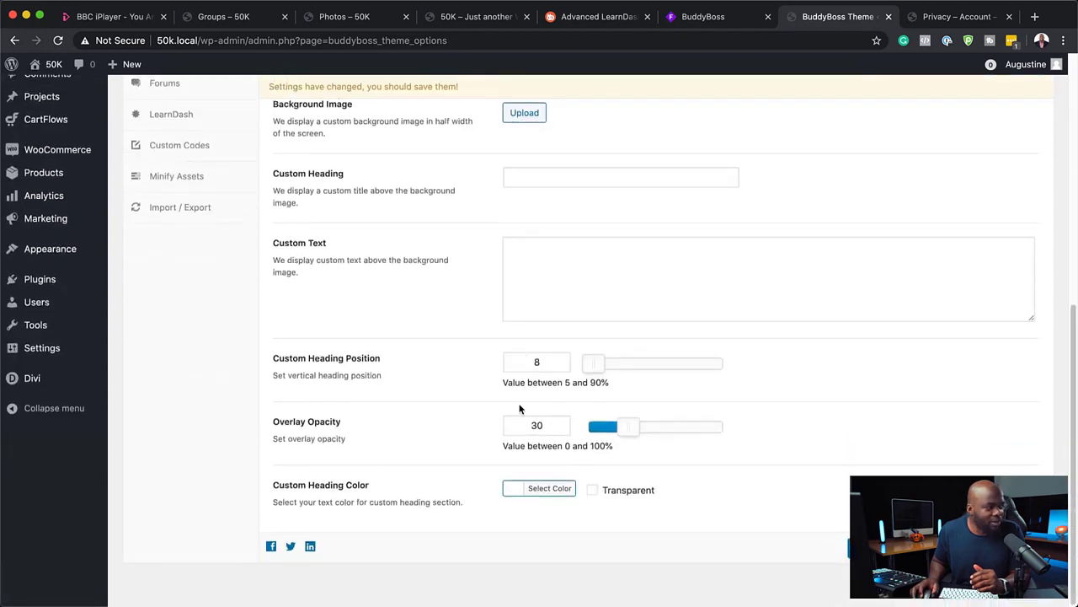
Step: Look over the 404 Page options and the Cover Images options for social groups in the theme options
scroll(520, 408, up, 2)
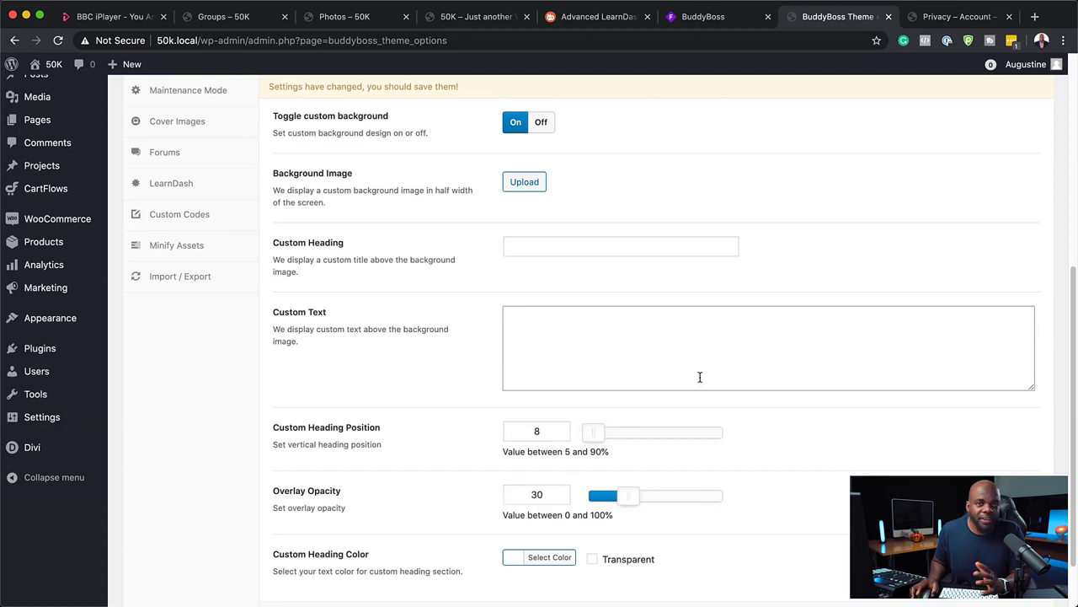
scroll(699, 376, up, 1)
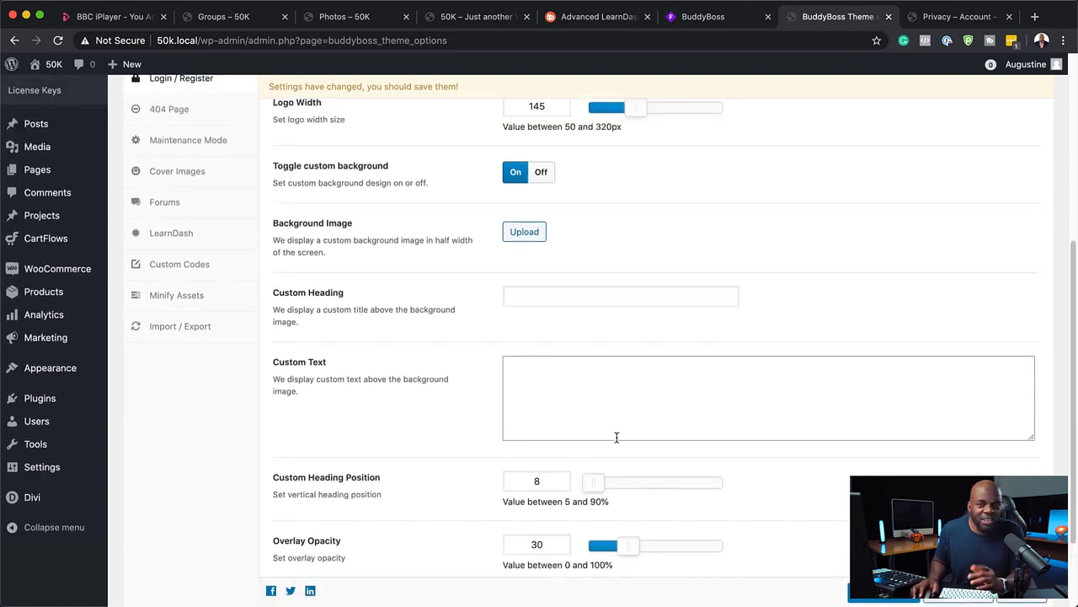
scroll(575, 455, up, 1)
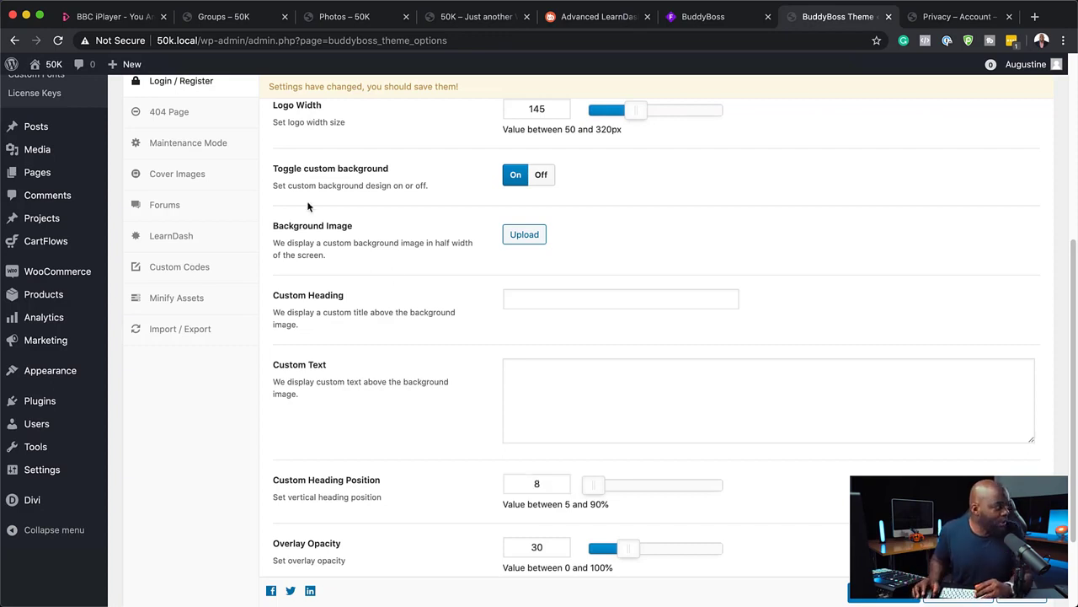
scroll(418, 241, up, 1)
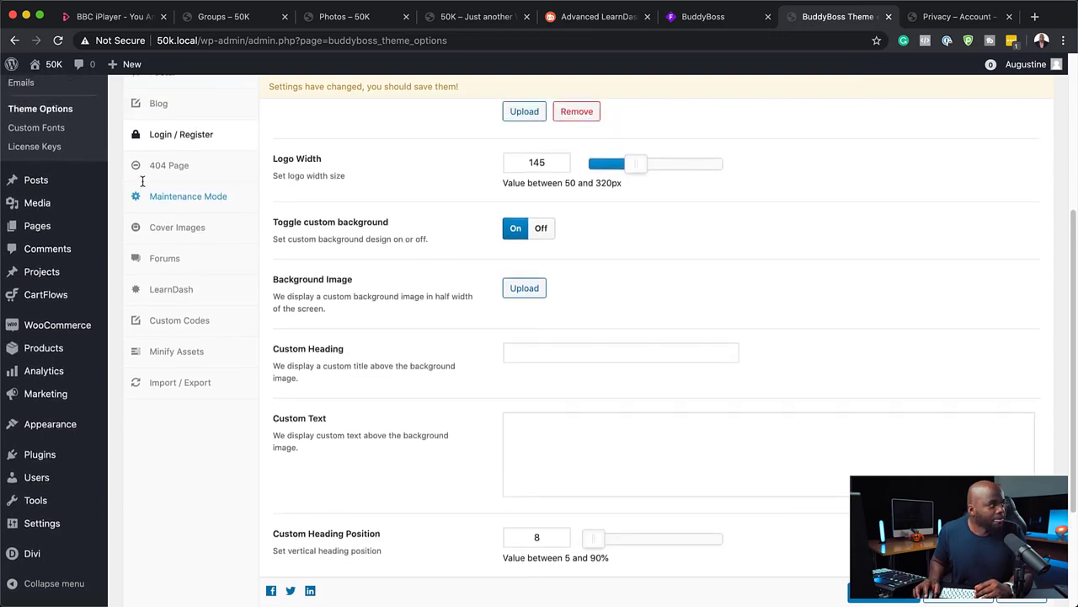
click(211, 168)
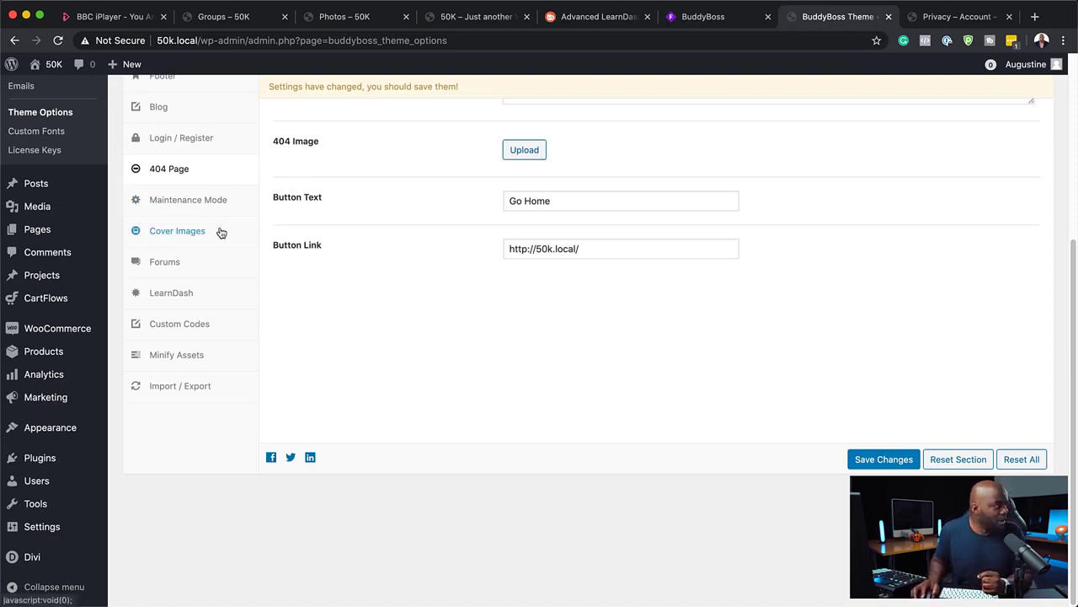
click(192, 235)
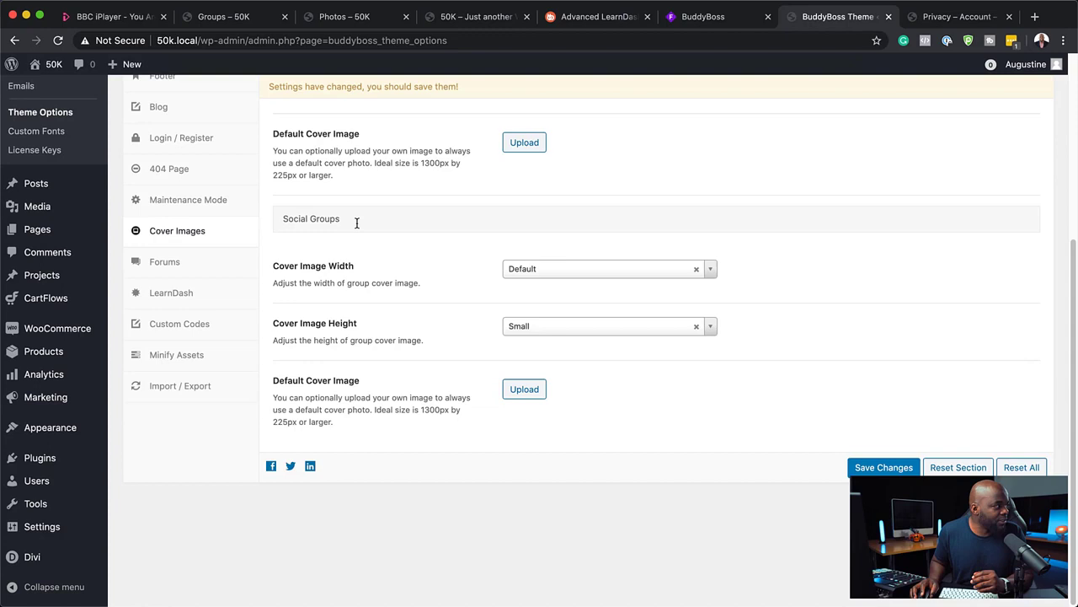
Step: In the Forums options, turn on Show Forum Banner and look over its image, overlay, title and description settings
click(190, 268)
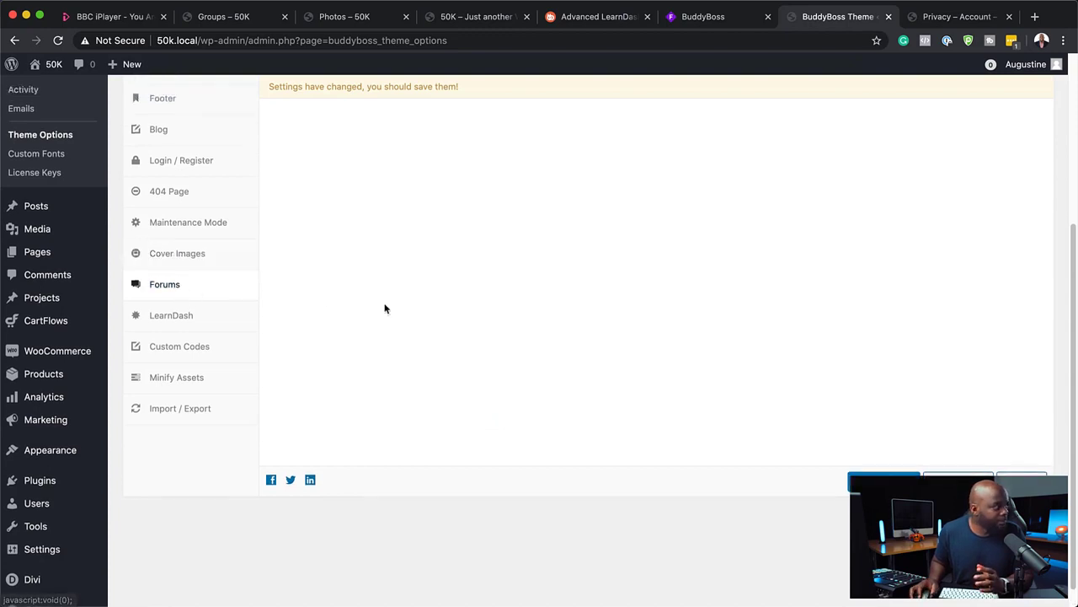
scroll(382, 305, up, 5)
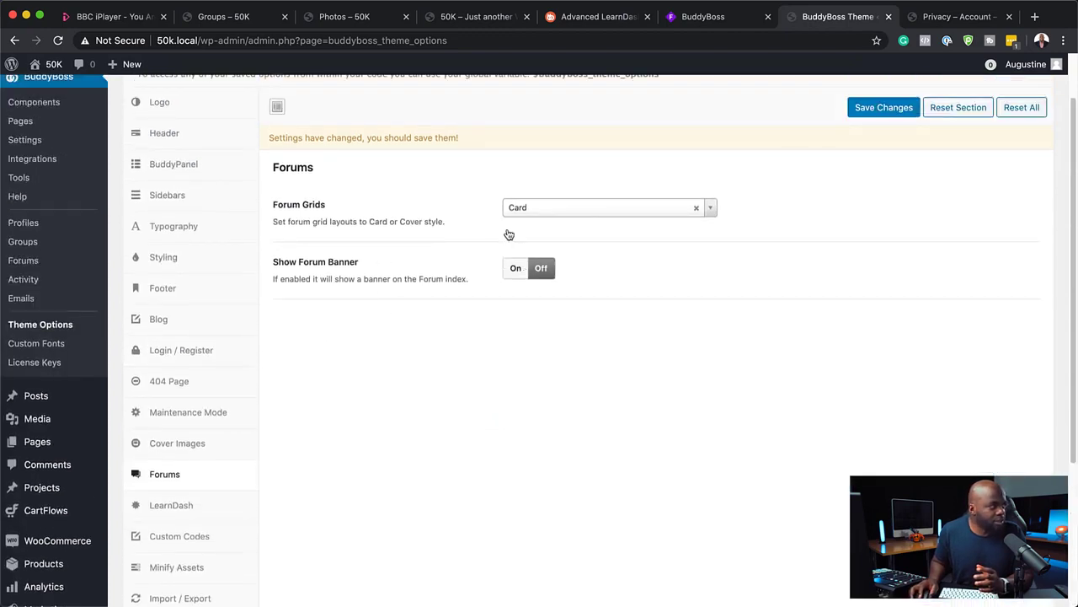
click(516, 270)
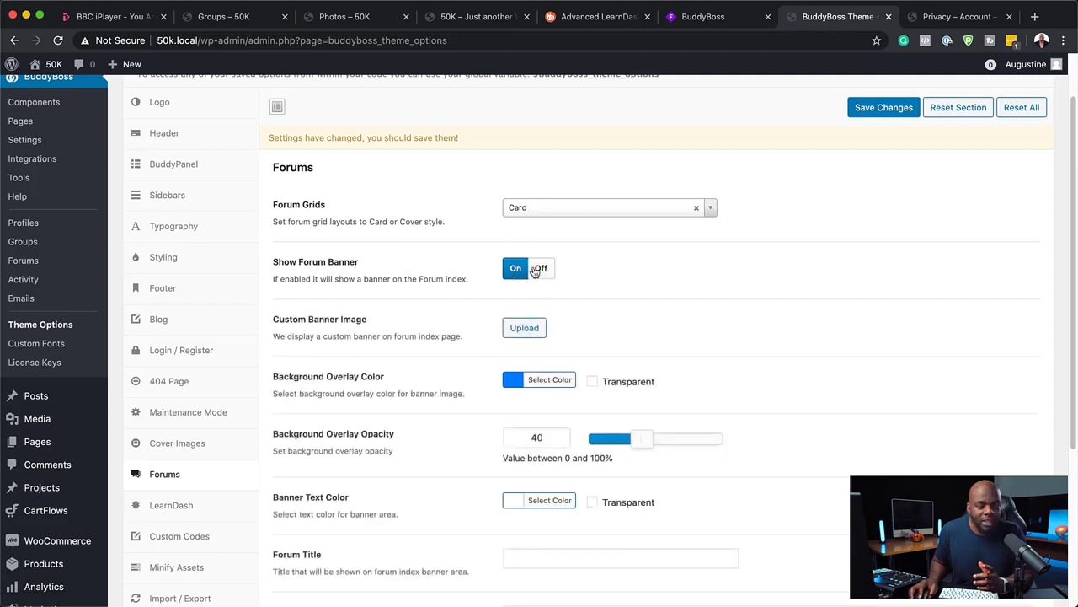
scroll(394, 407, down, 3)
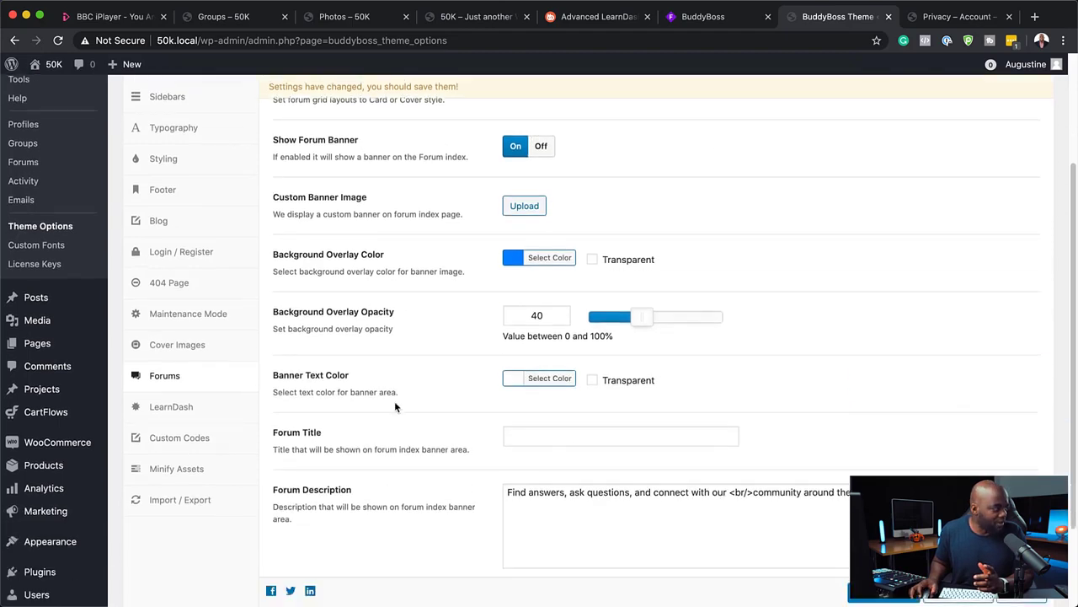
Step: Look over the LearnDash course filter and course content options, and open the Custom Codes options
click(196, 408)
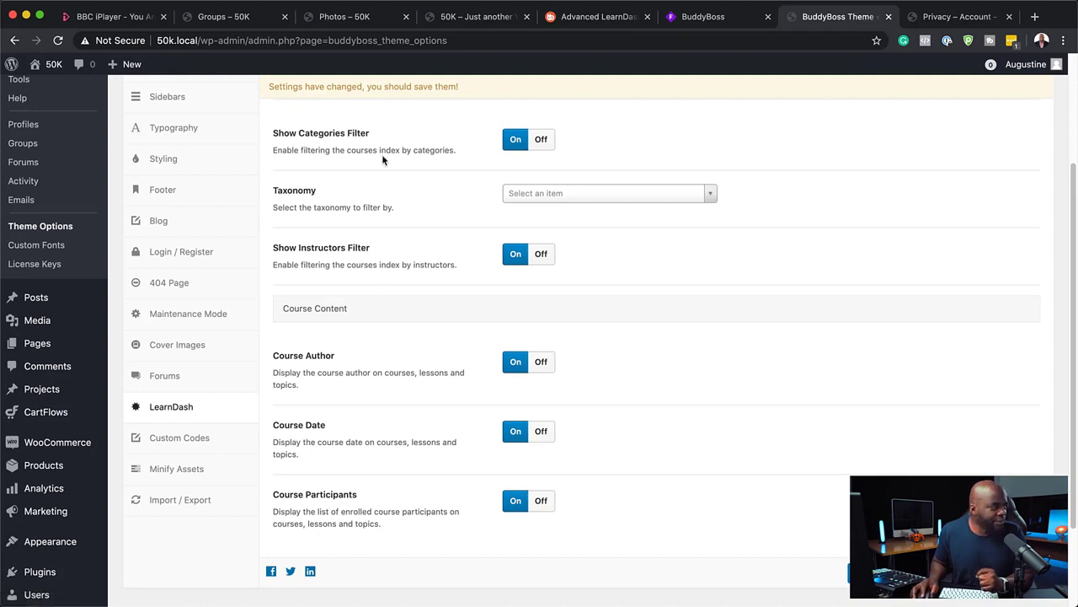
scroll(424, 578, down, 1)
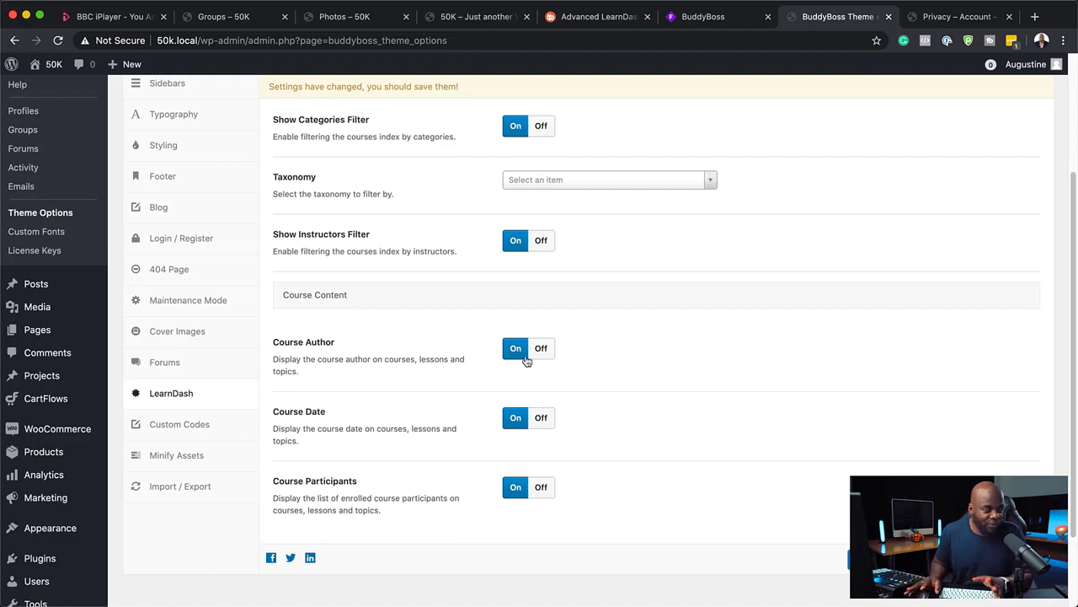
click(203, 428)
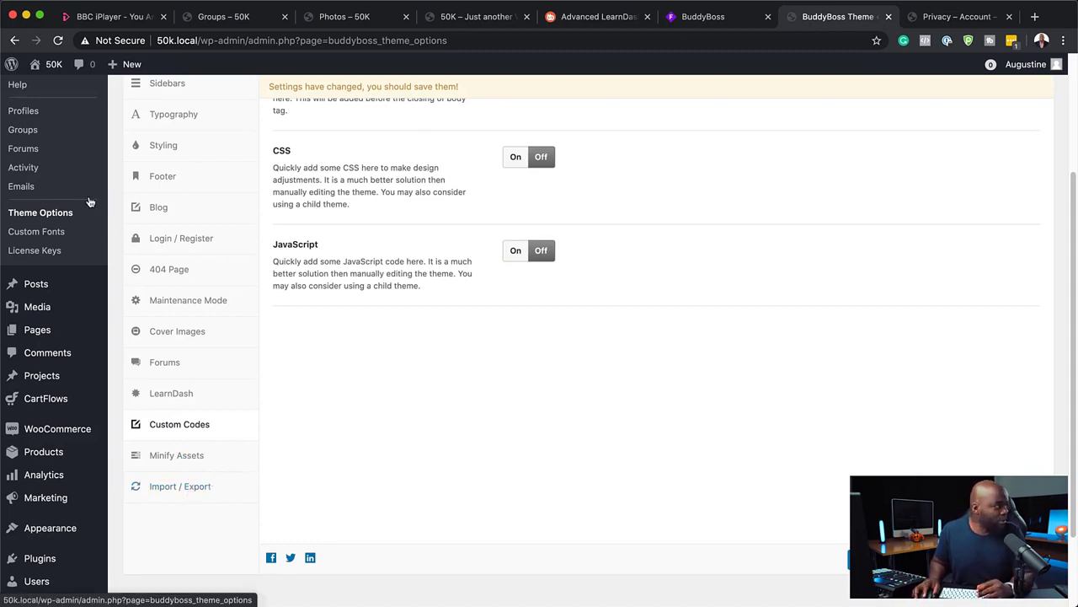
Step: Look over the tracking code, CSS and JavaScript options and save the changed theme options
scroll(664, 392, up, 4)
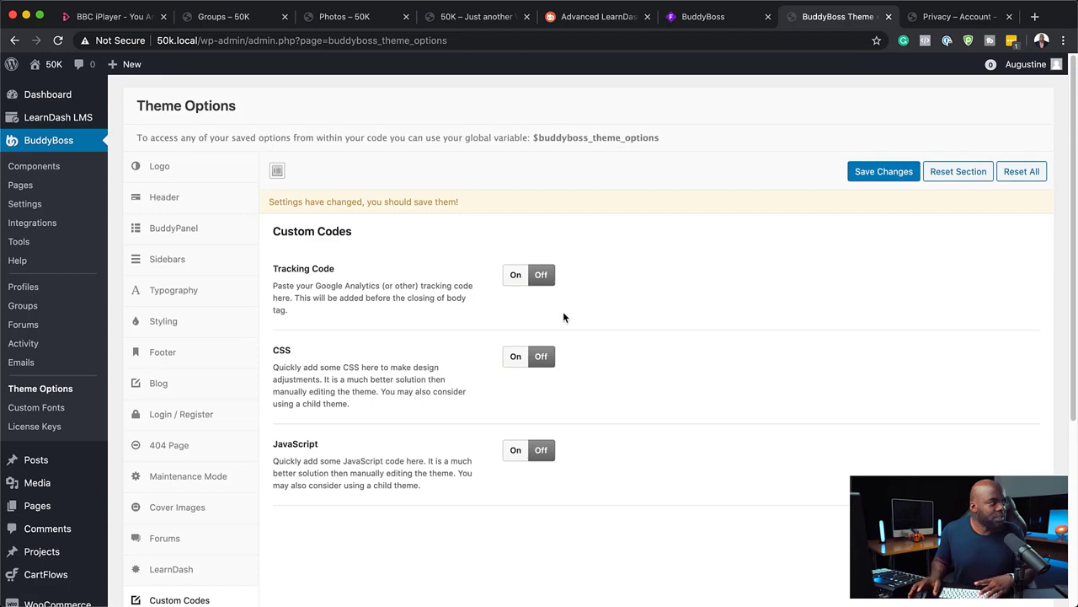
mouse_move(83, 117)
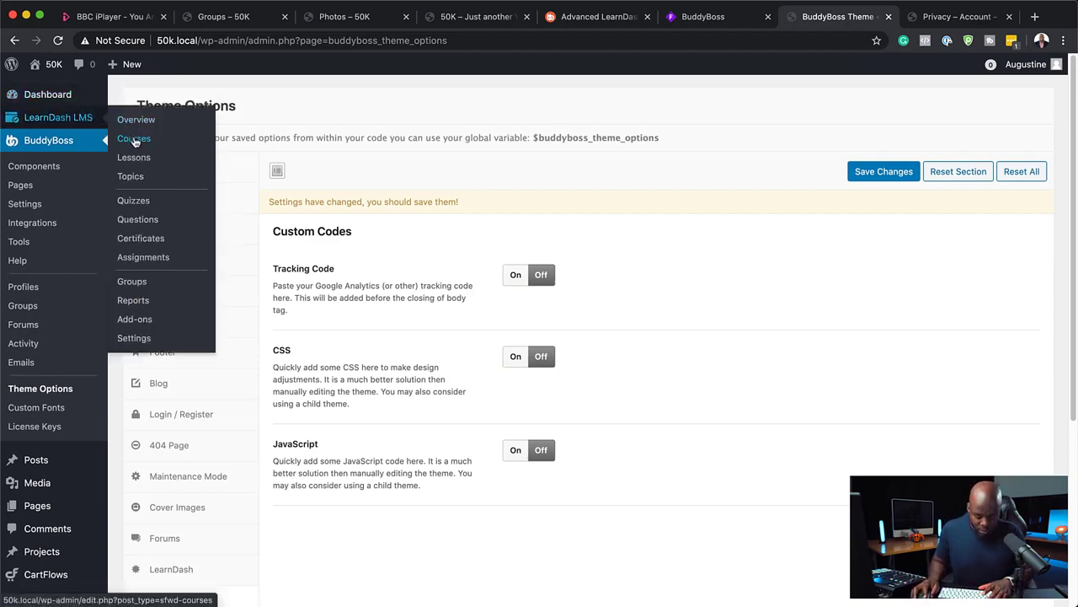
click(861, 170)
Step: Open the LearnDash course list and view the course "Diet for tennis players" in a new tab
mouse_move(79, 117)
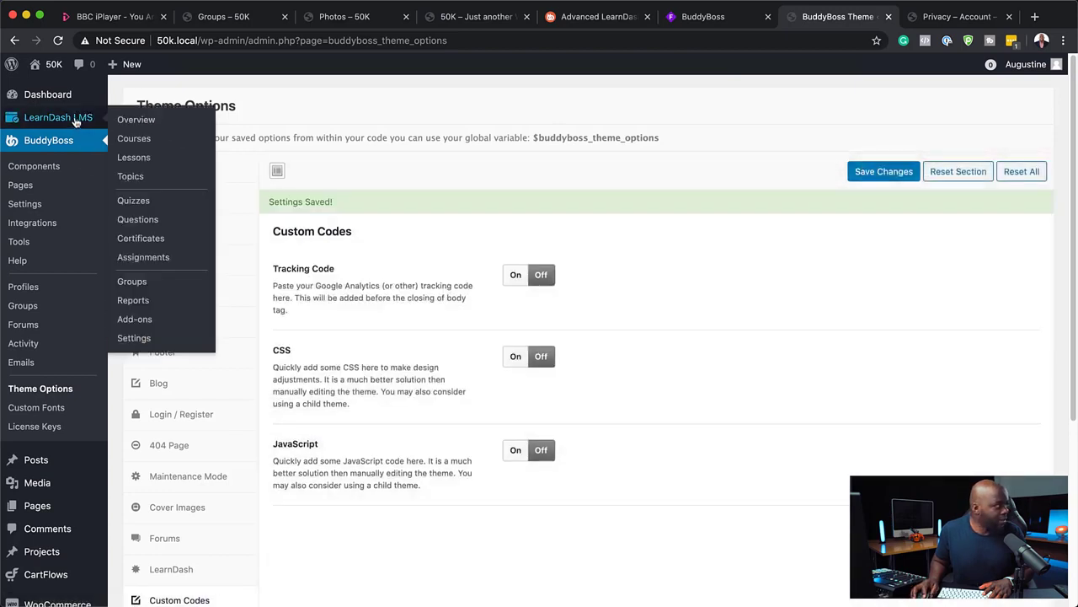
click(135, 140)
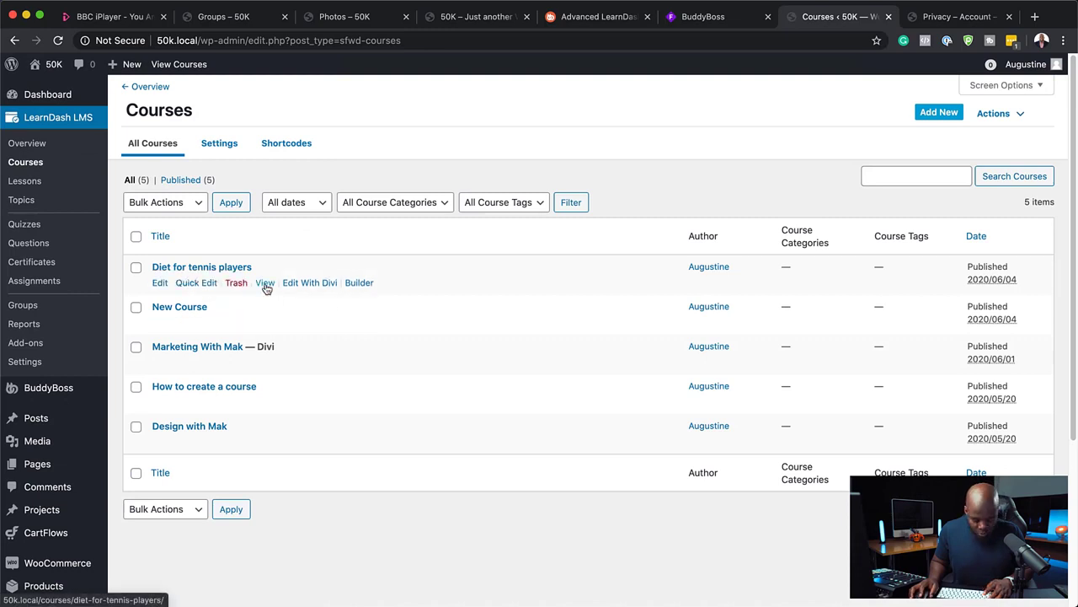
super+click(266, 284)
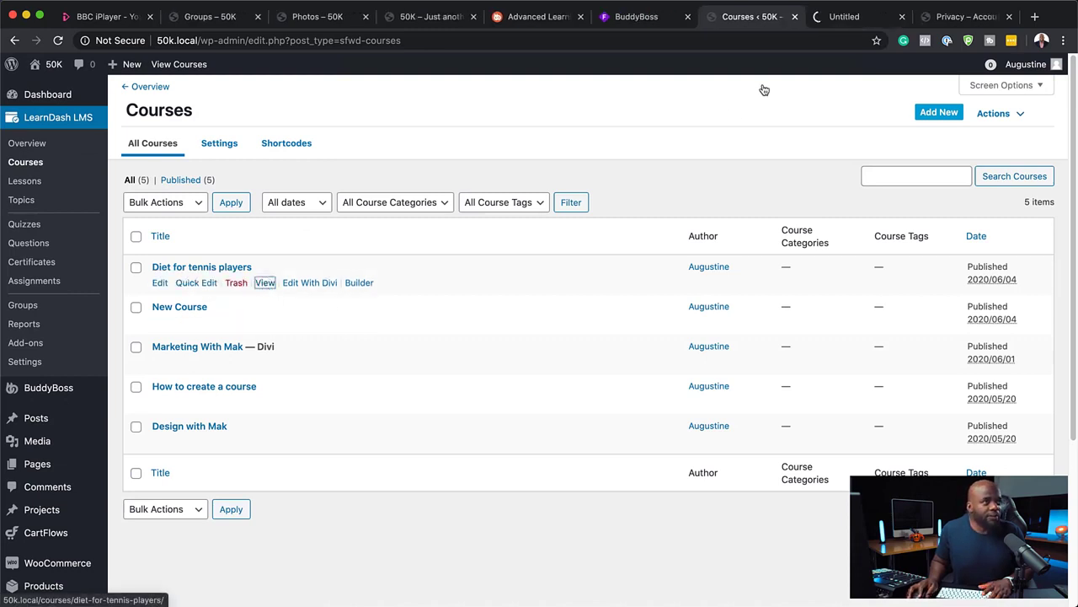
click(851, 24)
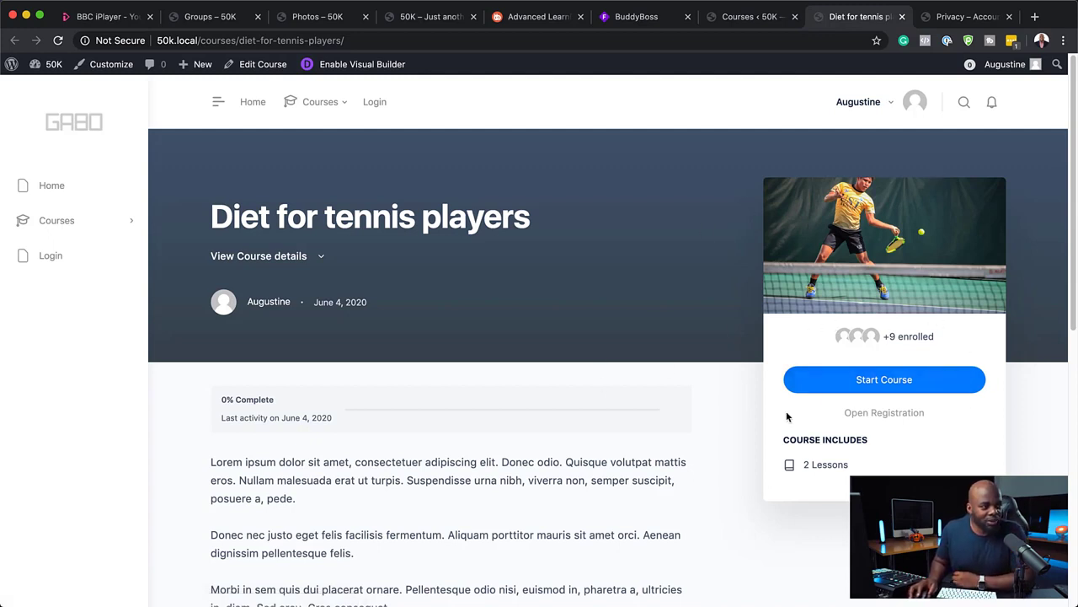
Step: Examine the course page's progress bar, description, course content, instructor section and enrolment card
scroll(500, 476, down, 1)
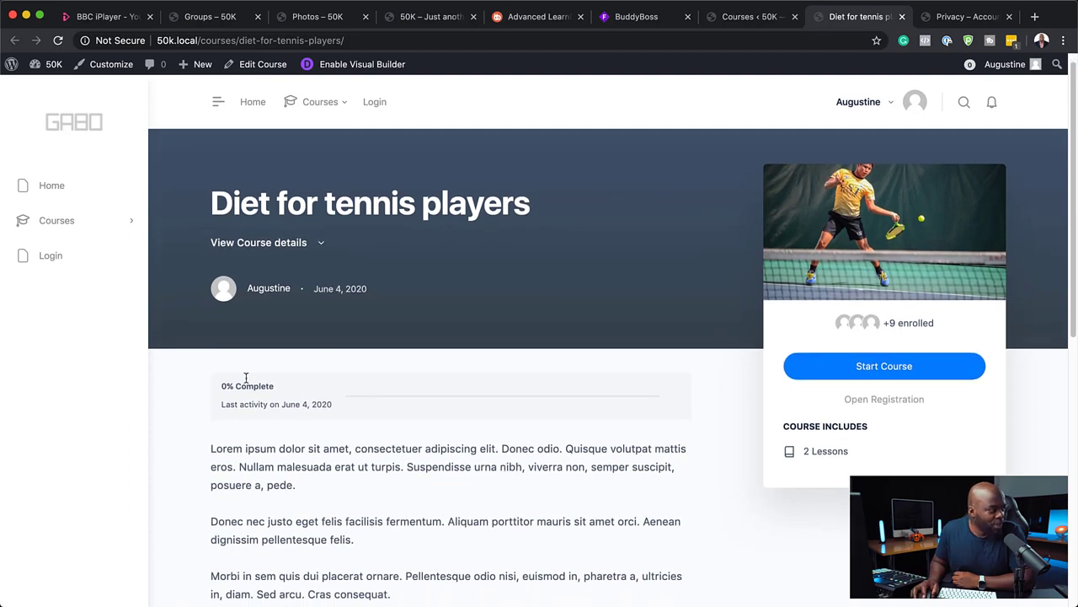
drag(220, 387, 279, 391)
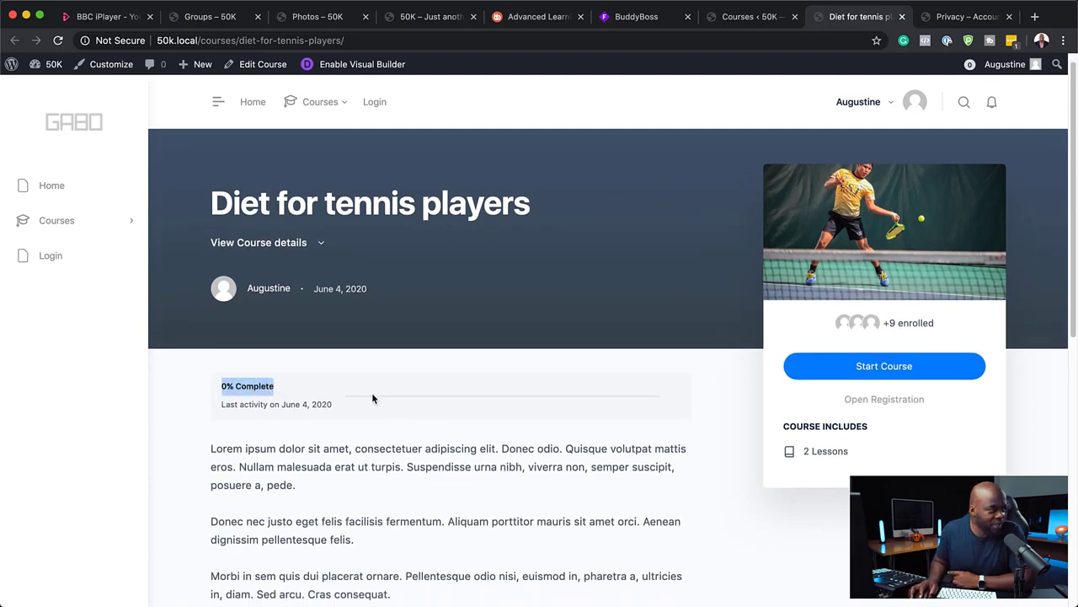
click(422, 398)
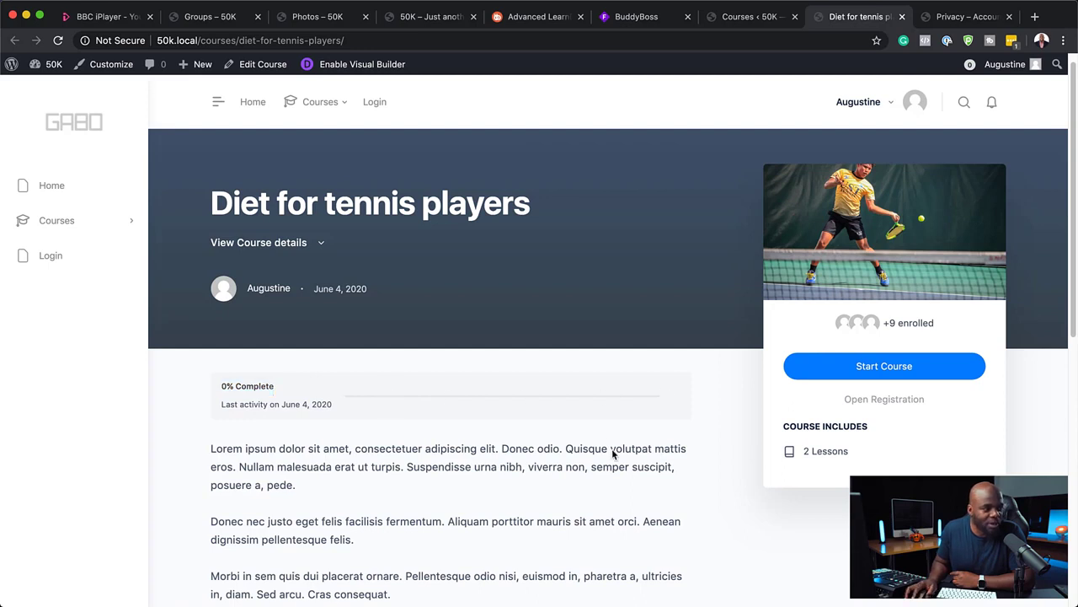
scroll(612, 451, down, 3)
scroll(611, 451, down, 4)
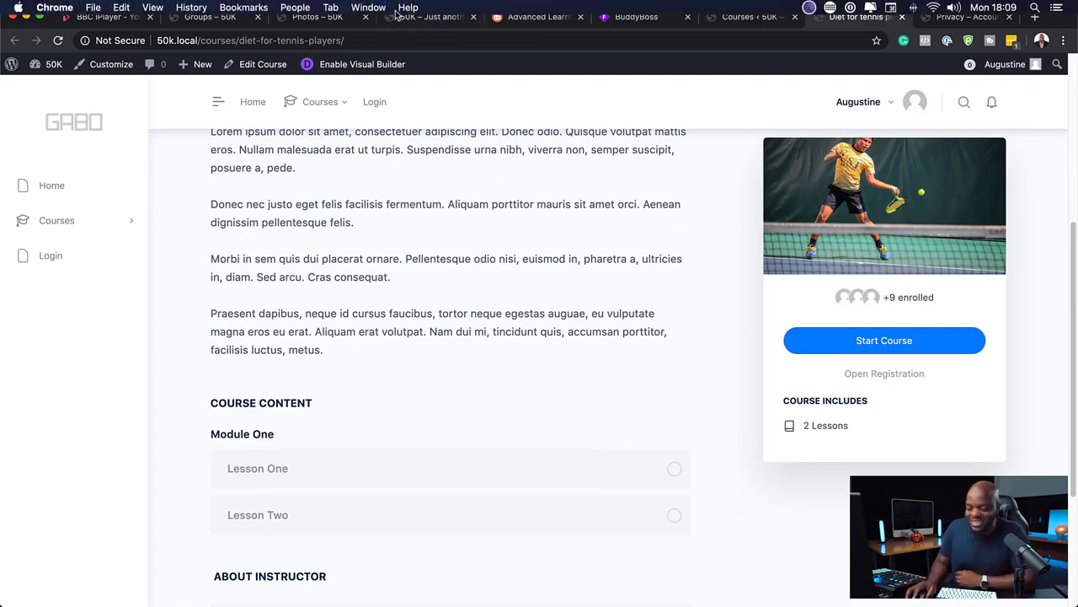
scroll(775, 250, down, 3)
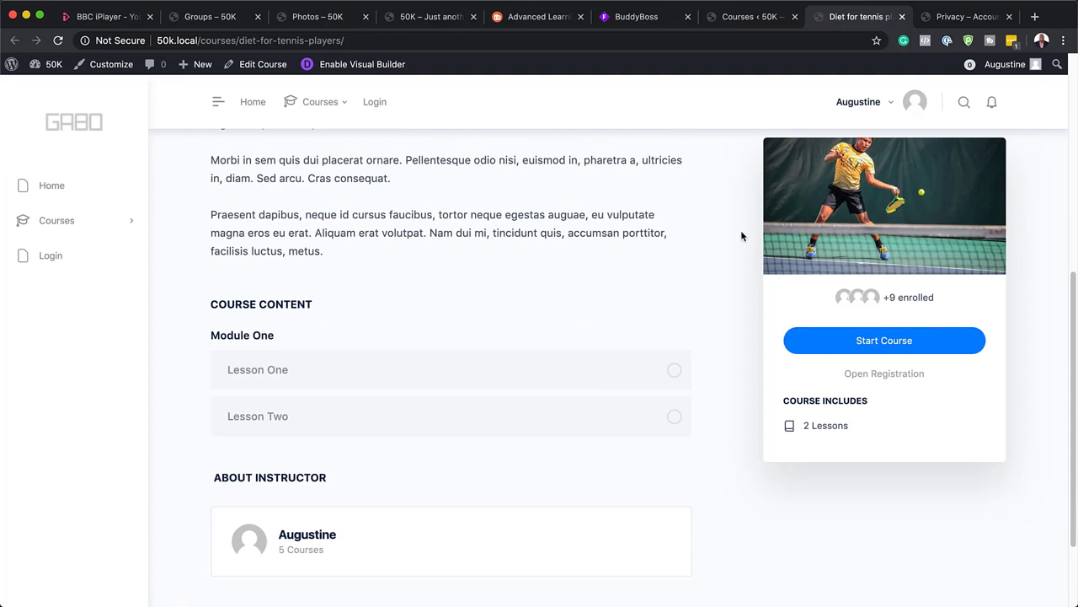
scroll(672, 298, down, 3)
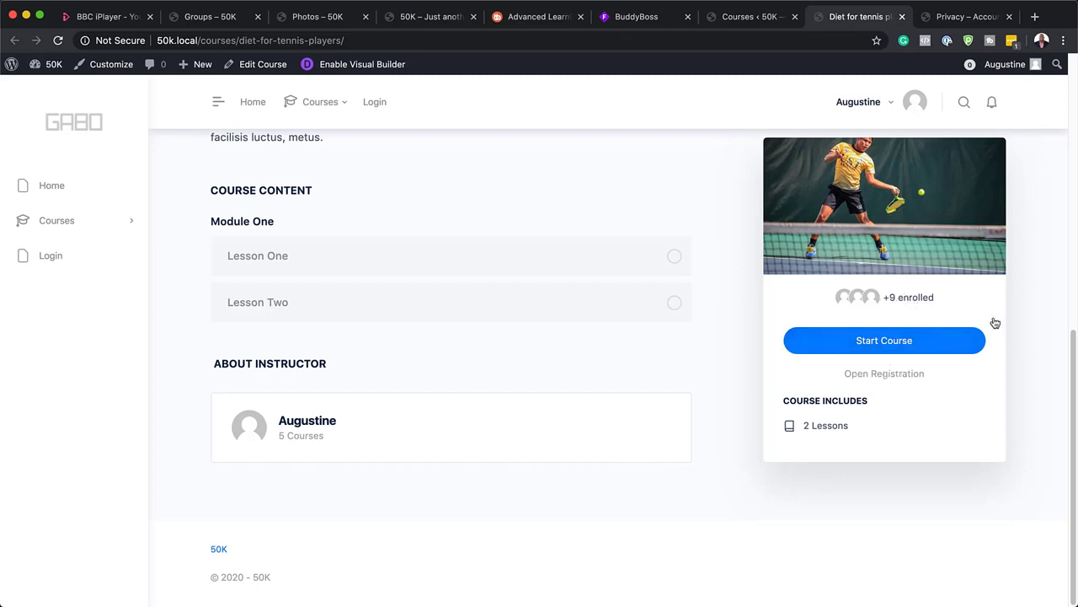
scroll(938, 424, up, 10)
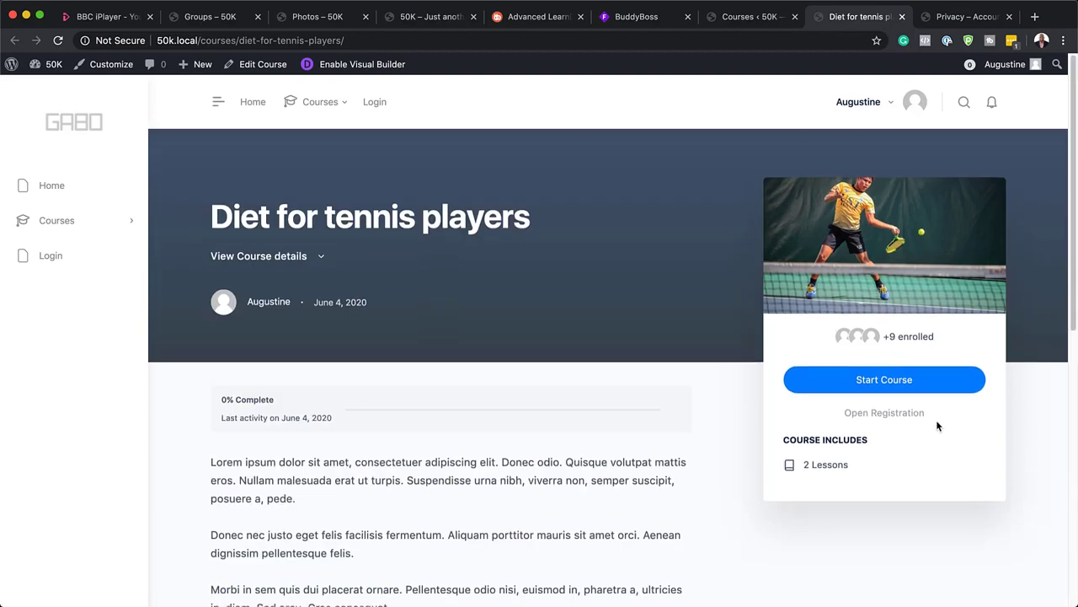
Step: Start the course in a new tab and look over the Lesson One page with its video and text
super+click(885, 381)
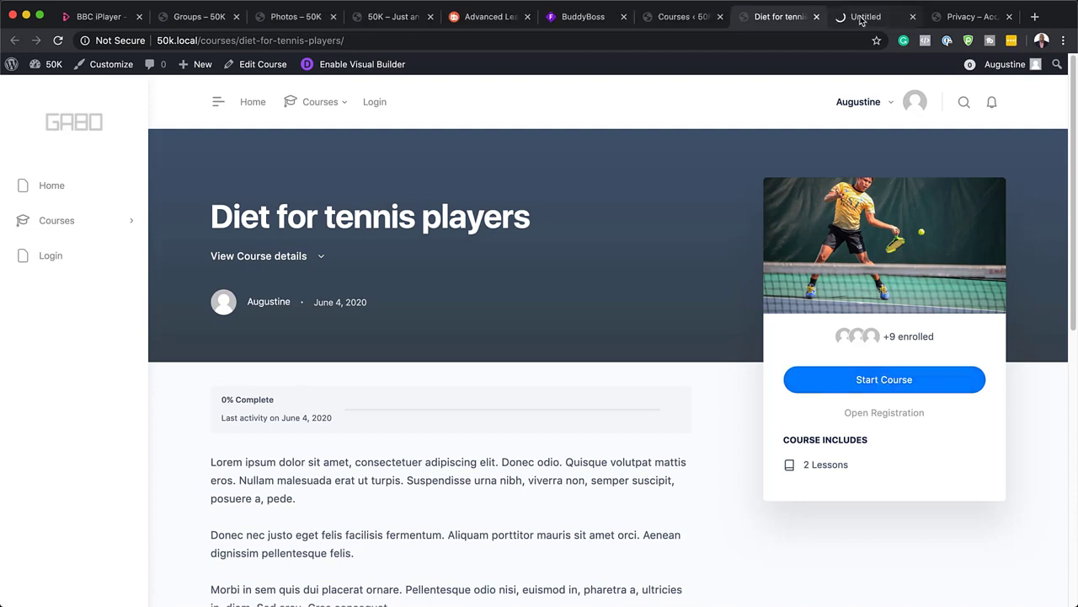
click(861, 20)
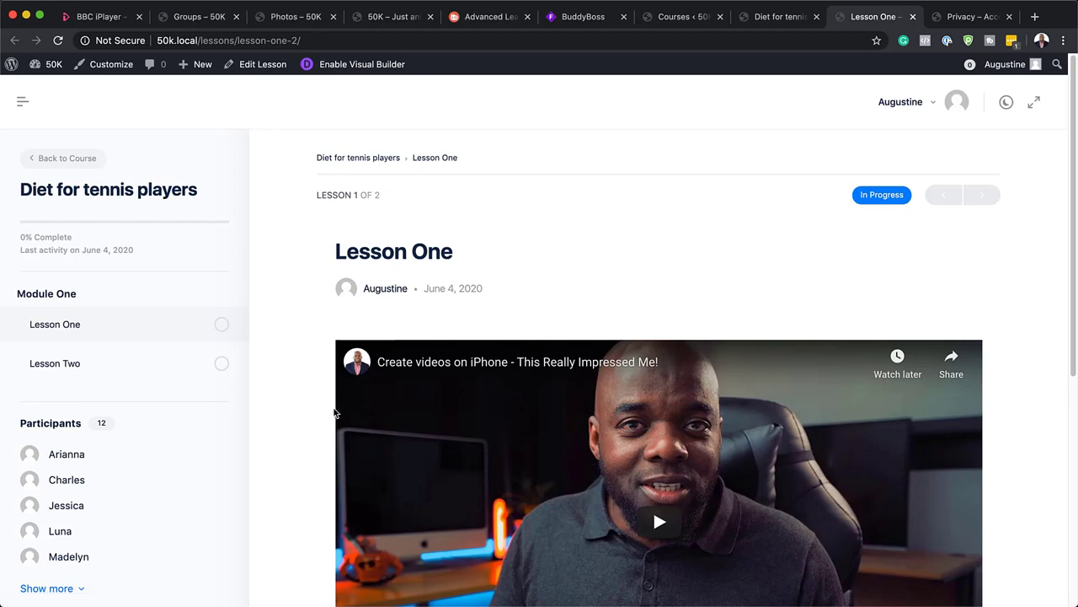
scroll(369, 410, down, 3)
scroll(369, 410, down, 3)
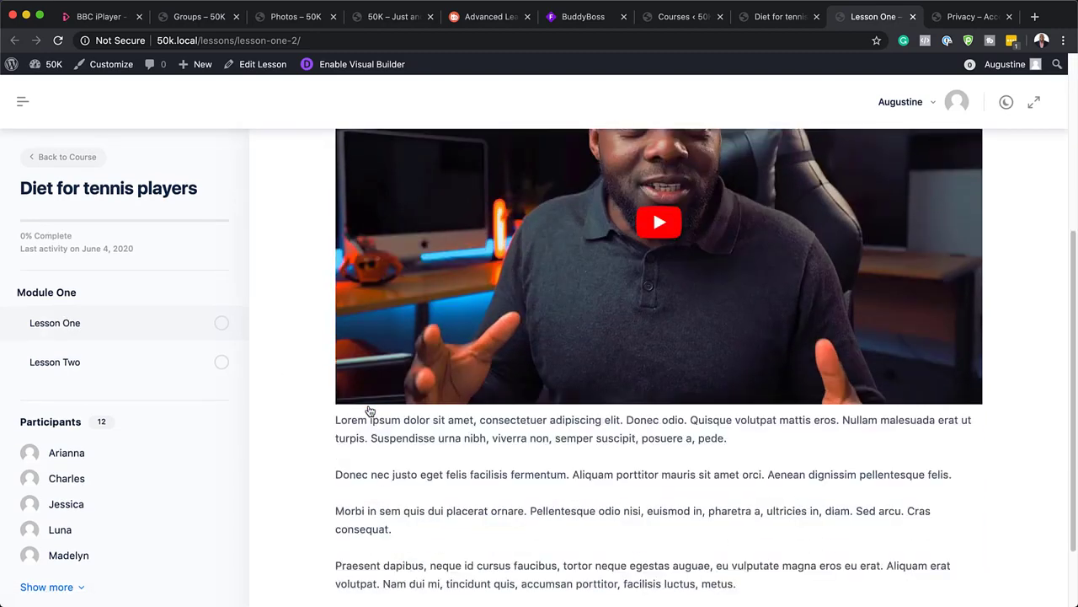
scroll(367, 412, up, 5)
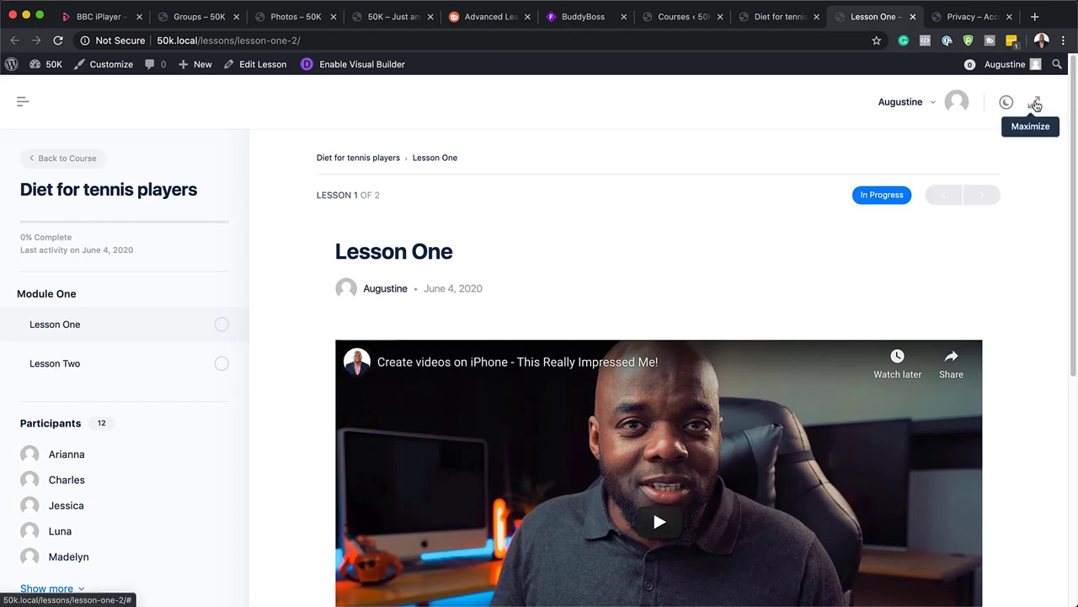
Step: Maximize the Lesson One view, look through the lesson to its end, and switch the page to dark mode
click(1034, 102)
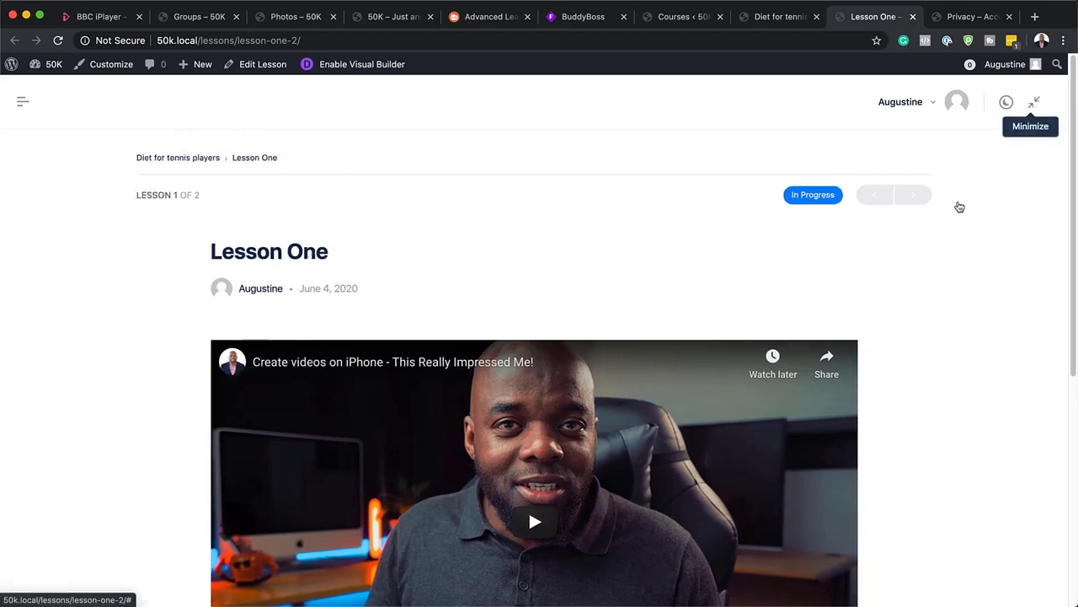
scroll(955, 318, down, 2)
scroll(954, 320, down, 5)
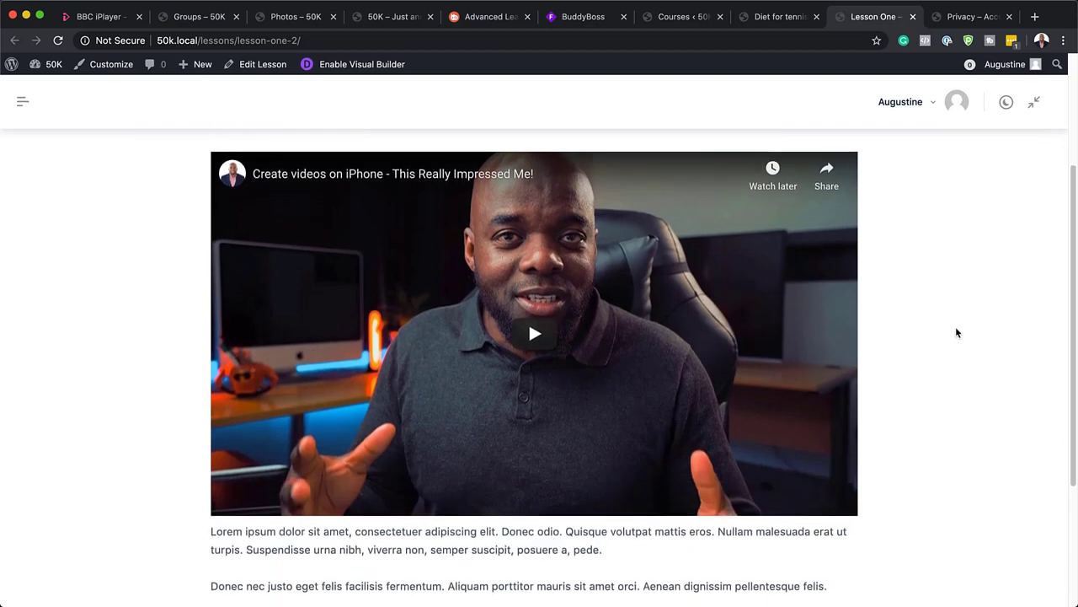
scroll(958, 347, down, 1)
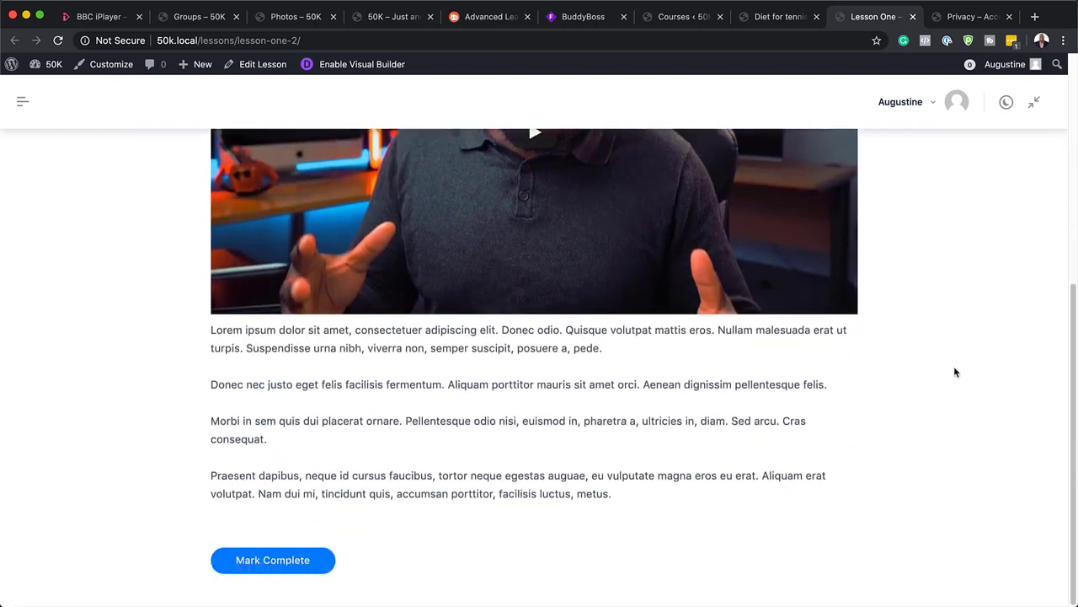
click(289, 566)
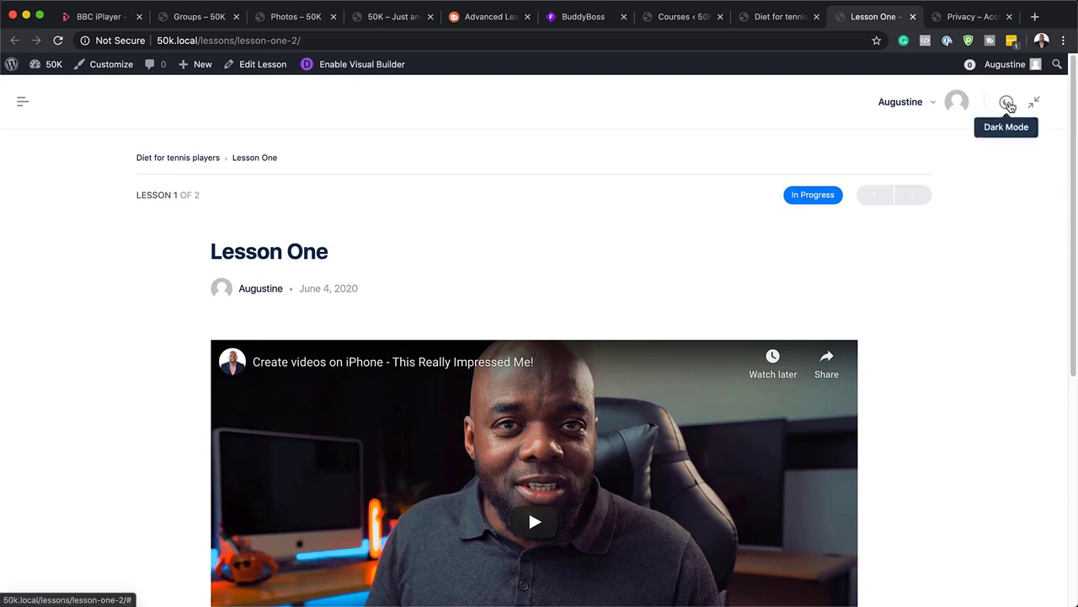
click(1008, 104)
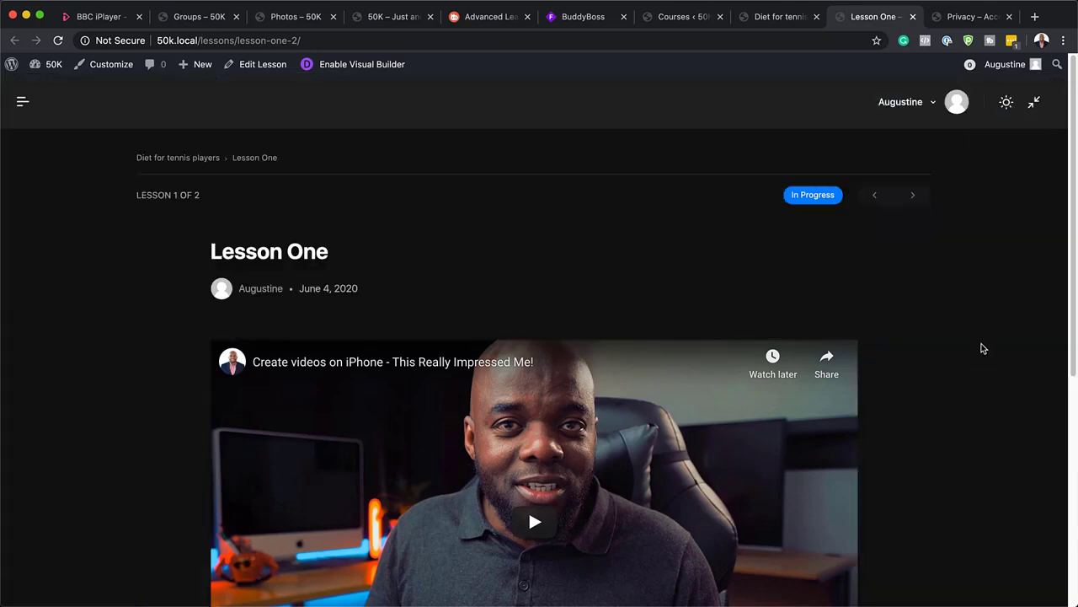
Step: Look over Lesson One in dark mode, then switch back to light mode and leave the maximized view
scroll(960, 393, down, 5)
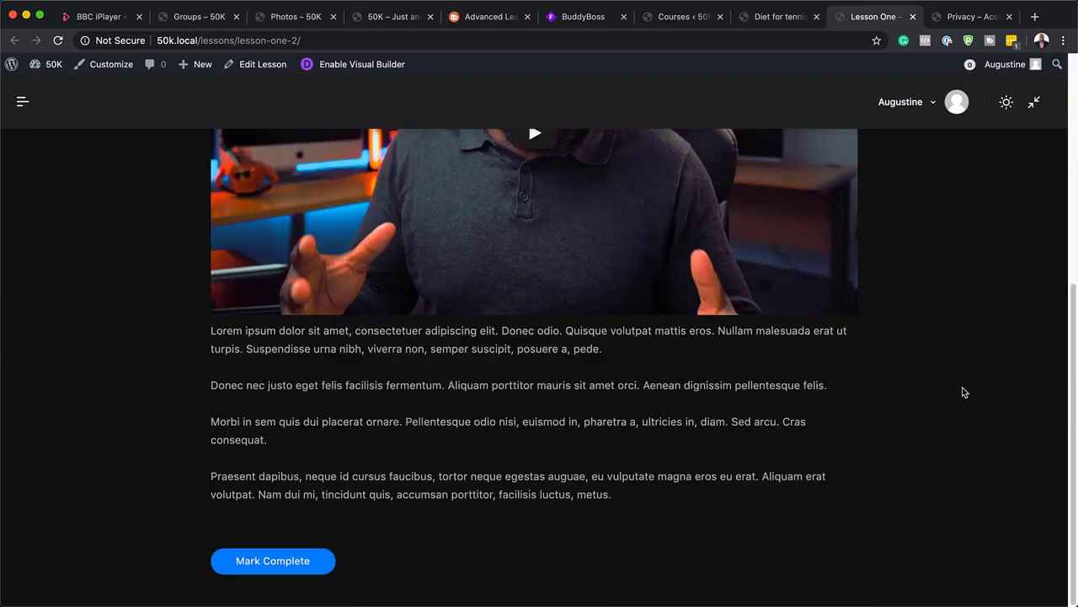
scroll(964, 392, up, 5)
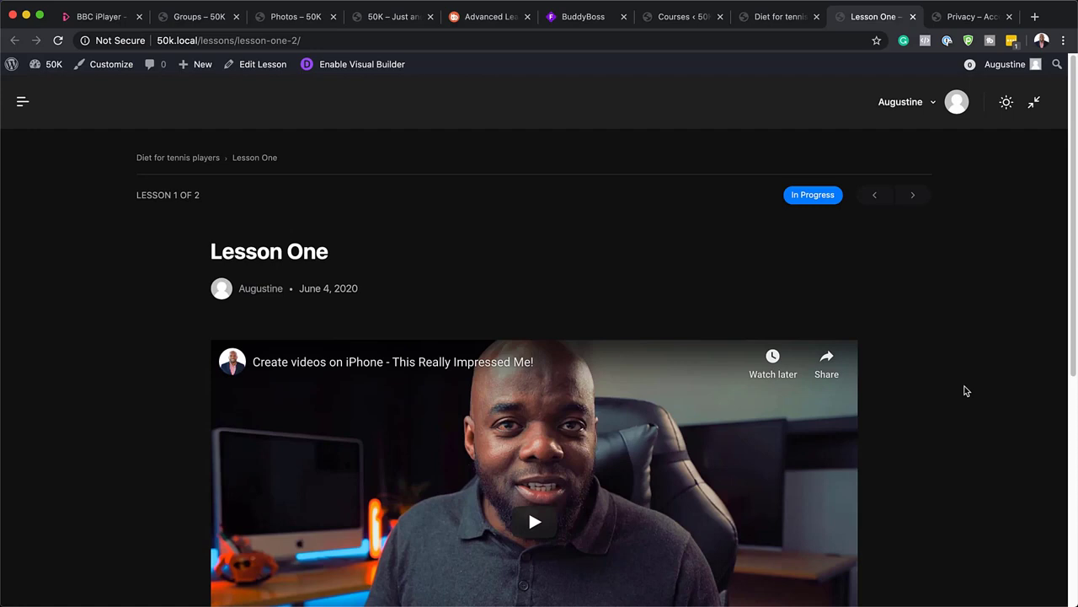
scroll(967, 391, down, 2)
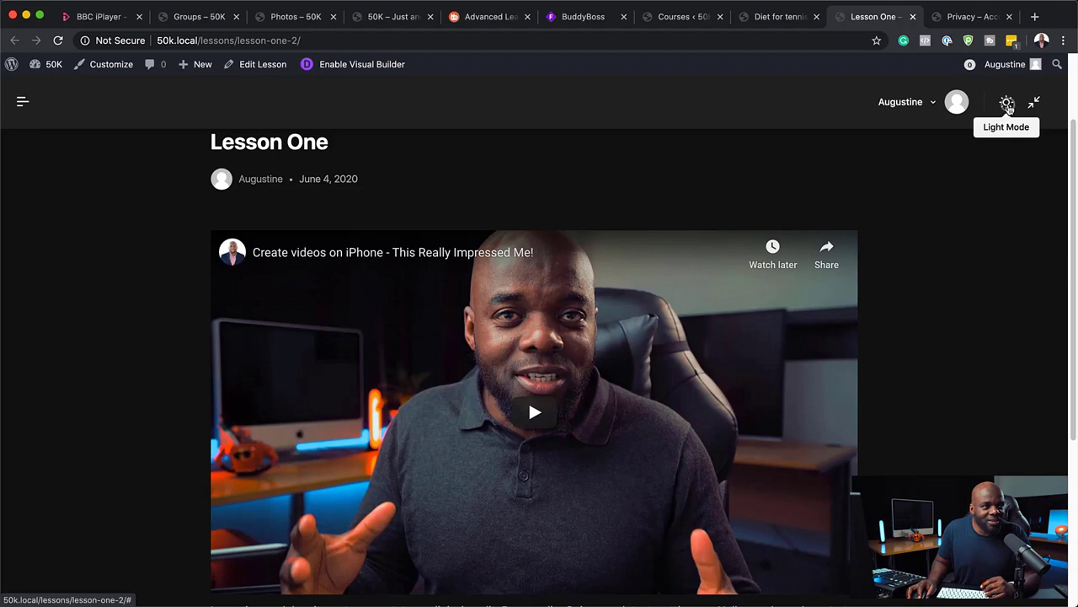
click(1009, 107)
click(1009, 107)
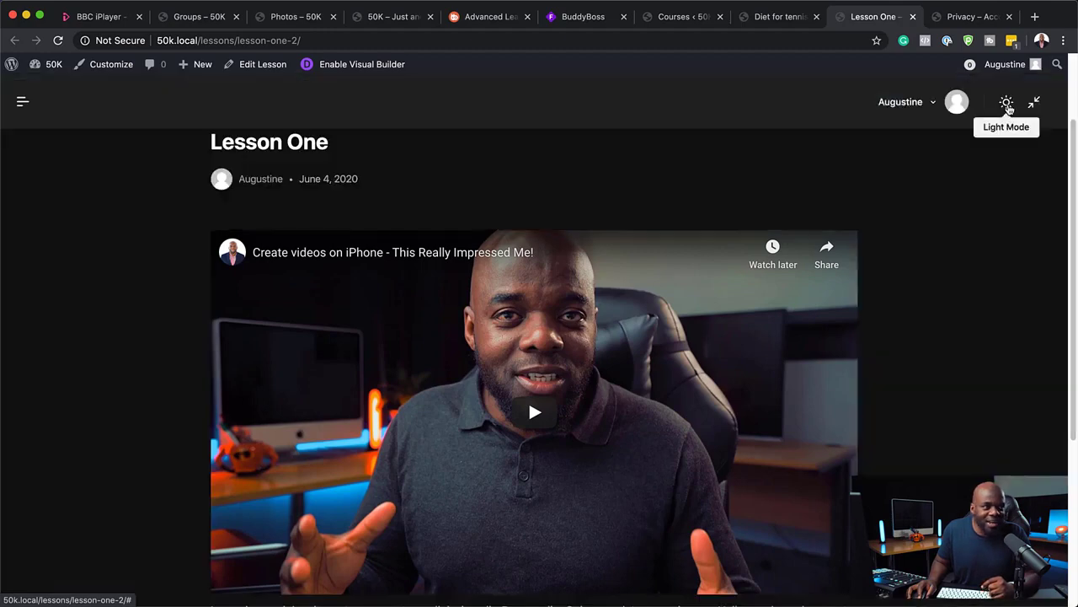
click(1008, 106)
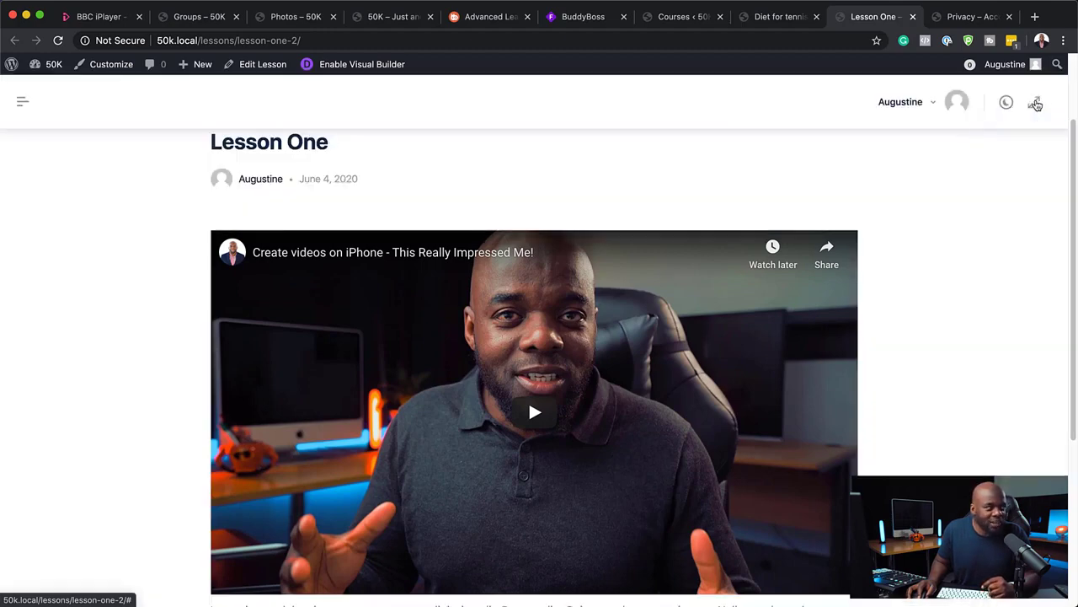
click(1035, 105)
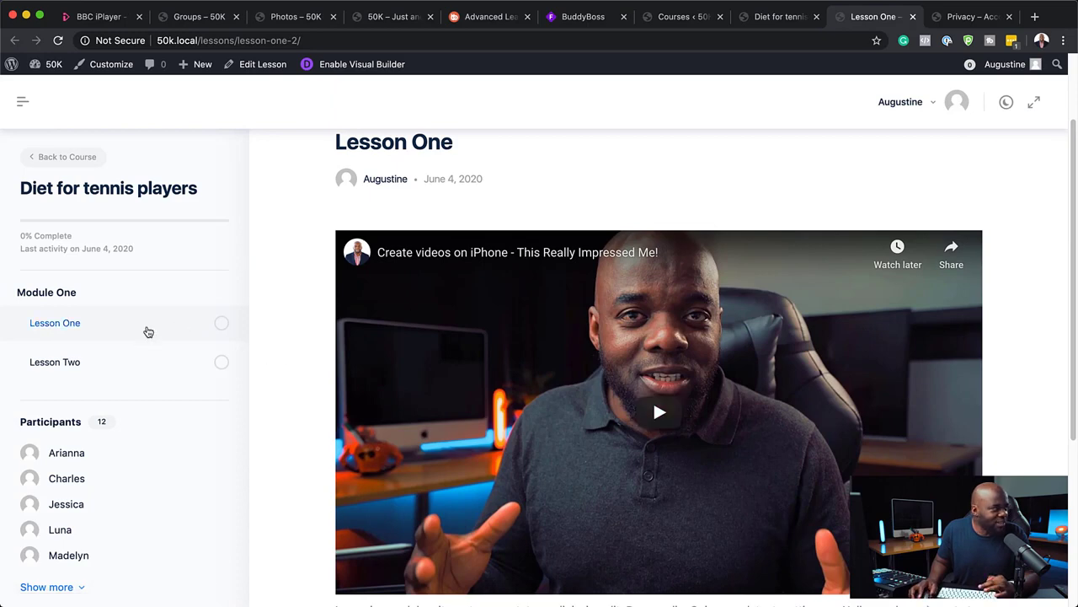
Step: Examine the Lesson One page beside the course navigation, including its lesson list, participants, text and completion option
scroll(108, 462, down, 4)
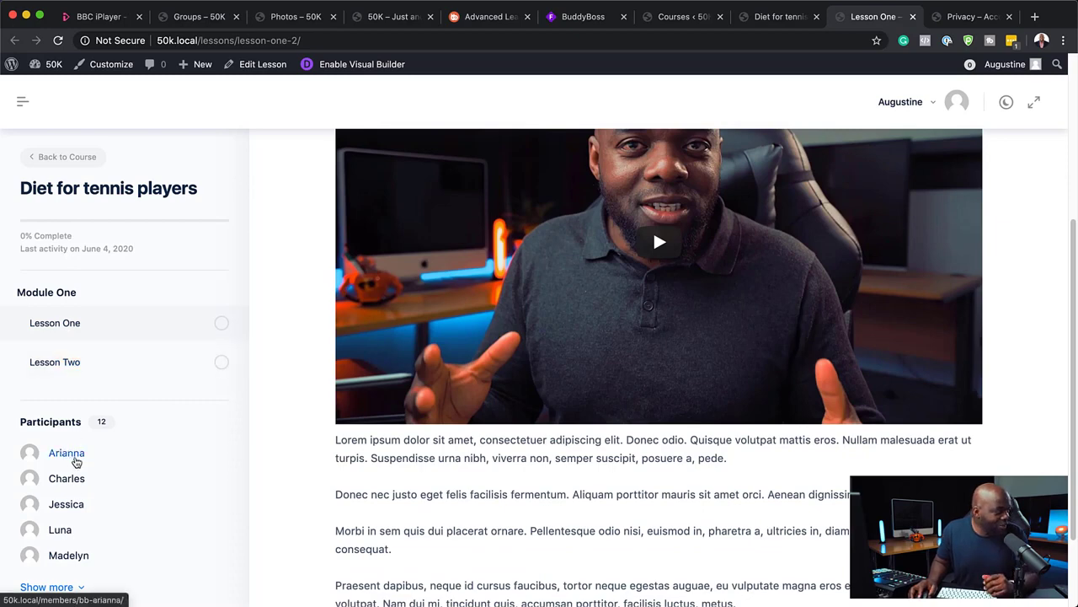
scroll(108, 548, down, 1)
scroll(107, 548, down, 2)
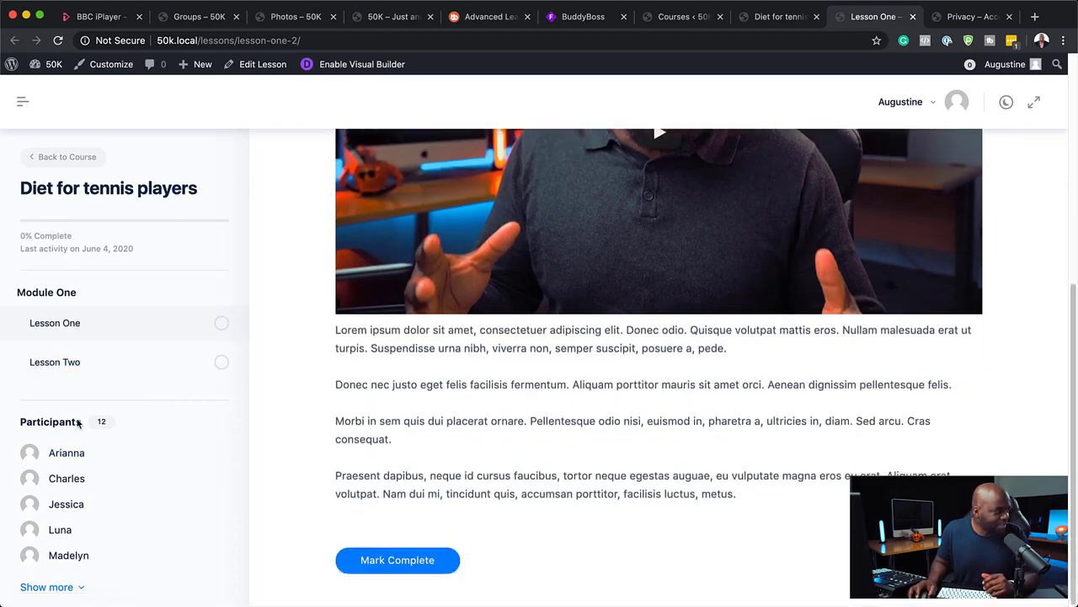
scroll(122, 579, up, 5)
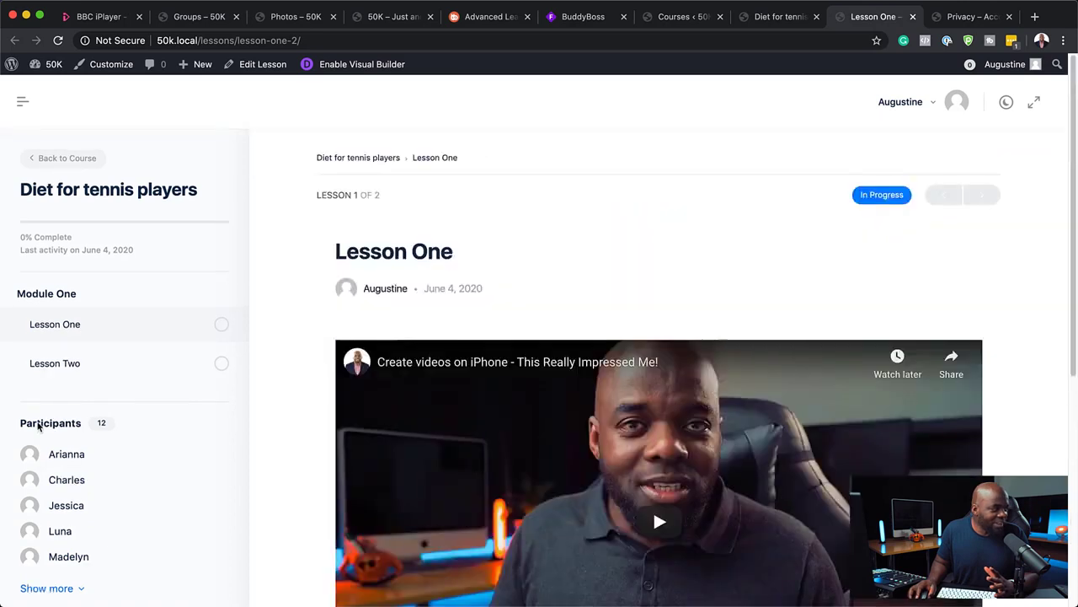
scroll(327, 478, down, 1)
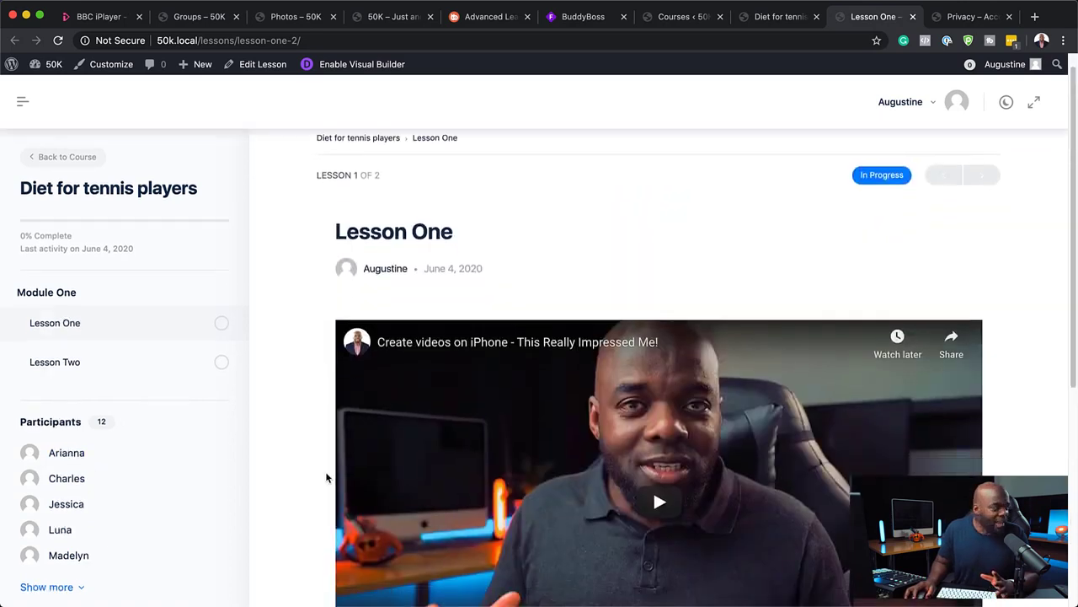
Step: Open the first participant's profile, examine its details and default data, and return to the "Diet for tennis players" course page
click(67, 455)
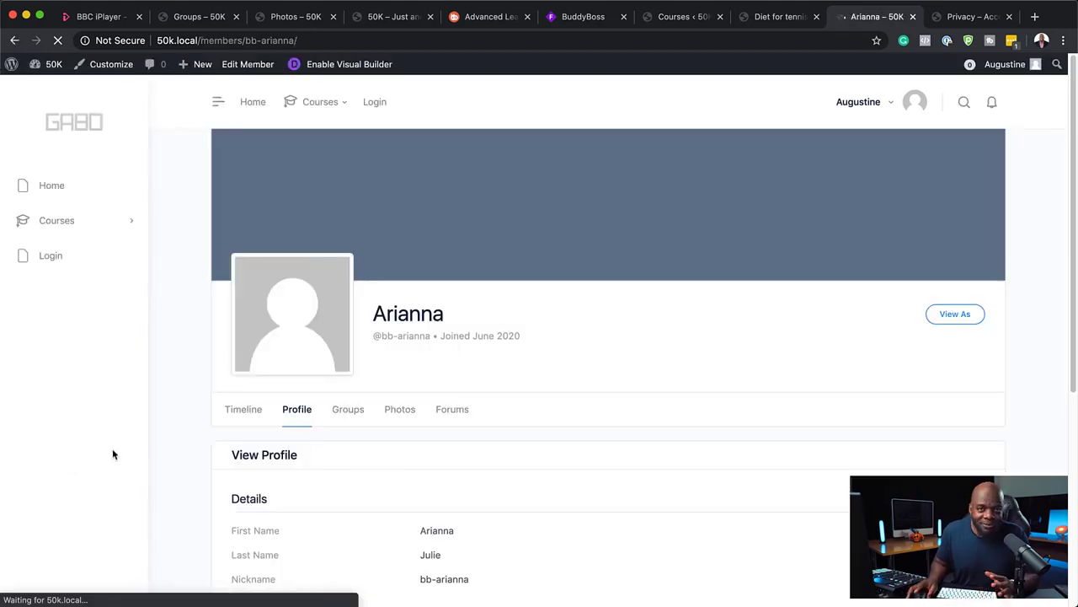
scroll(327, 514, down, 8)
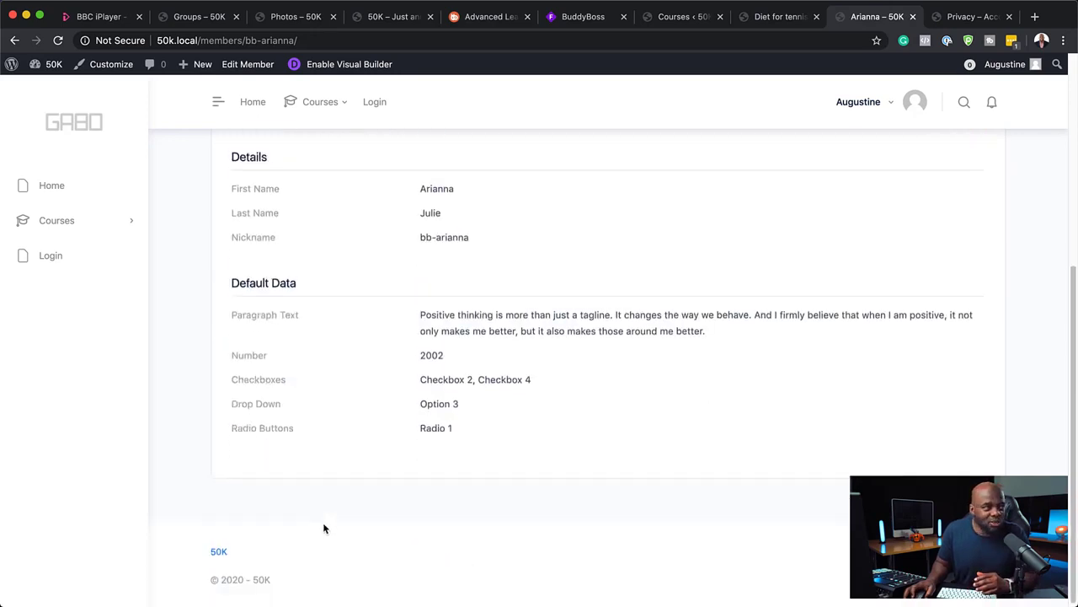
scroll(325, 523, up, 8)
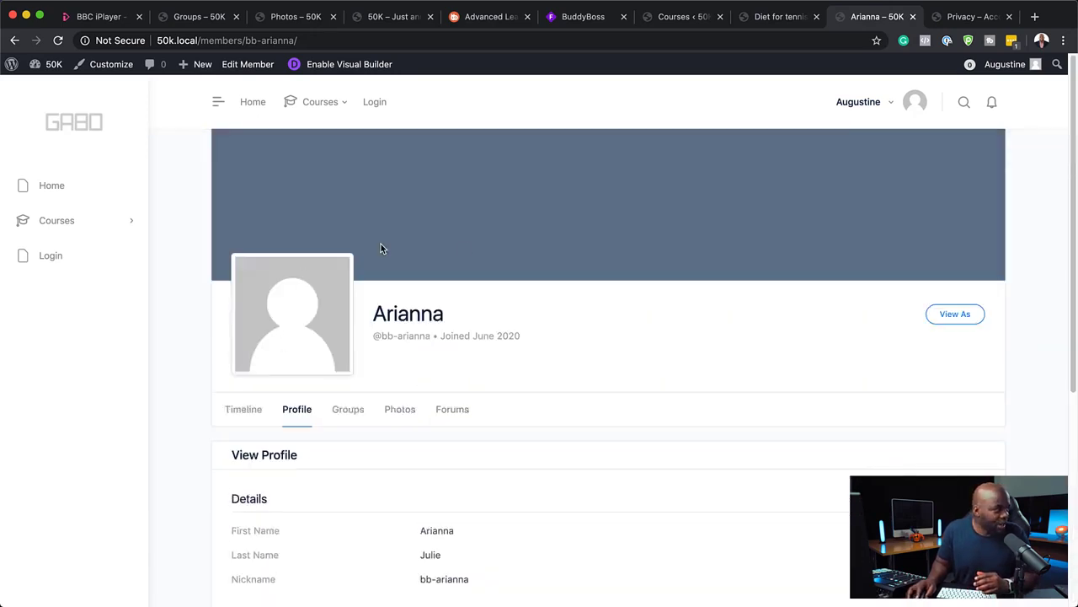
scroll(456, 526, down, 6)
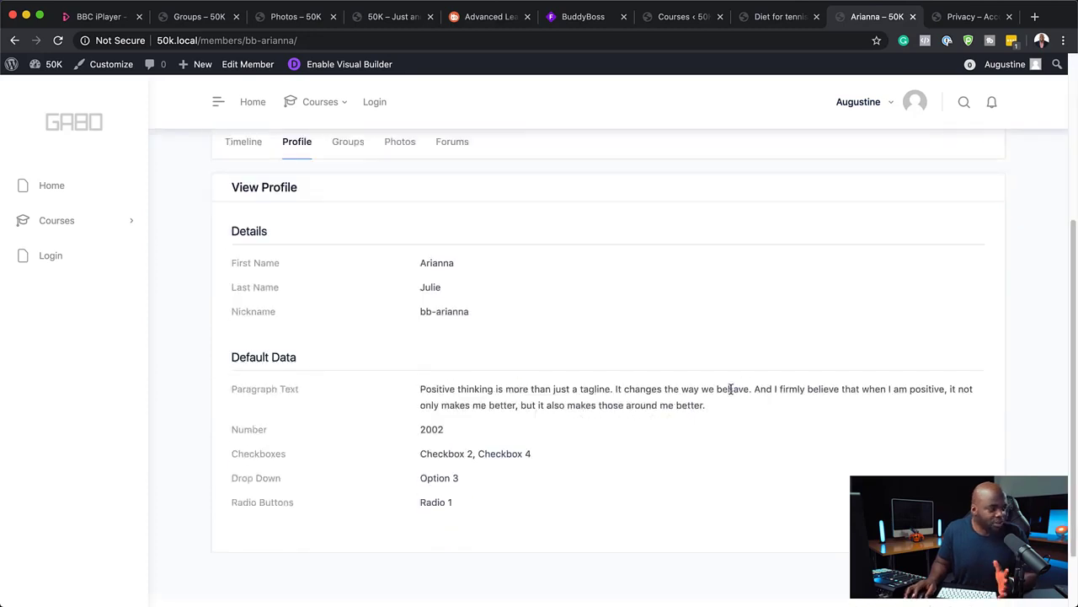
scroll(546, 373, up, 6)
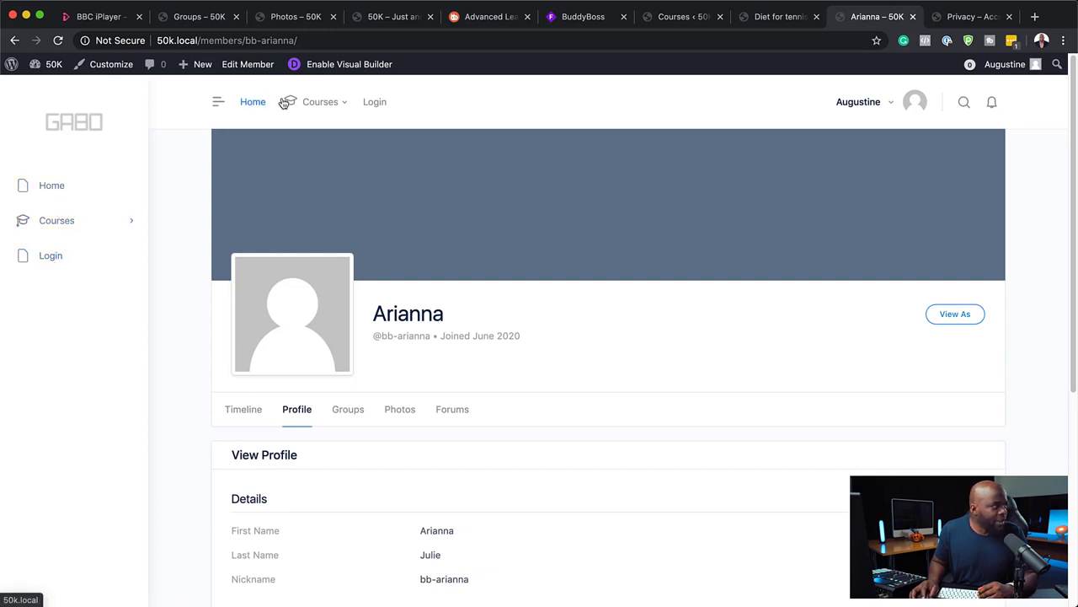
mouse_move(337, 103)
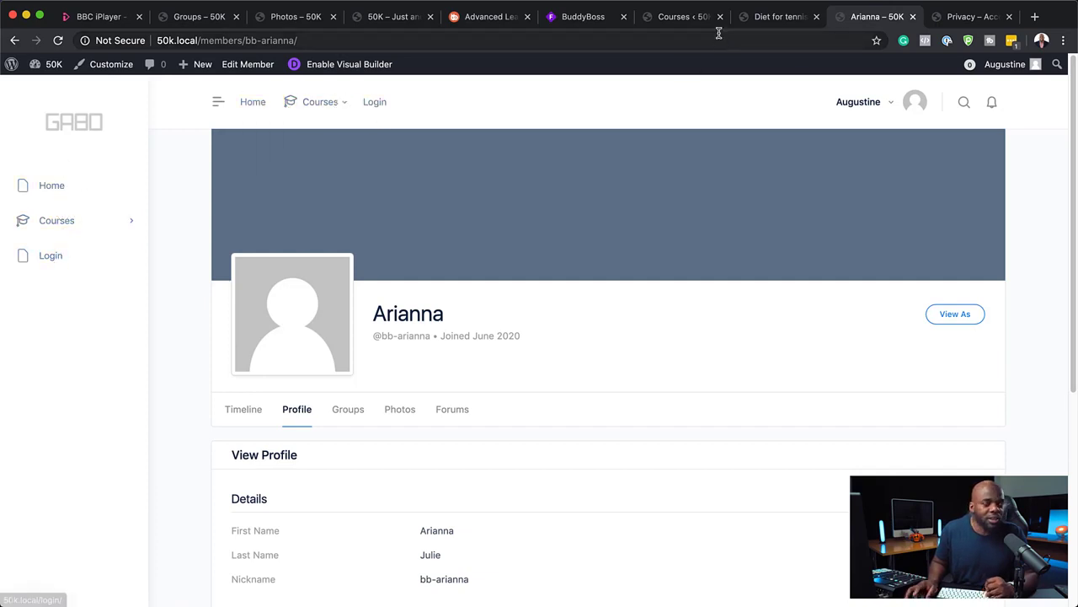
click(786, 21)
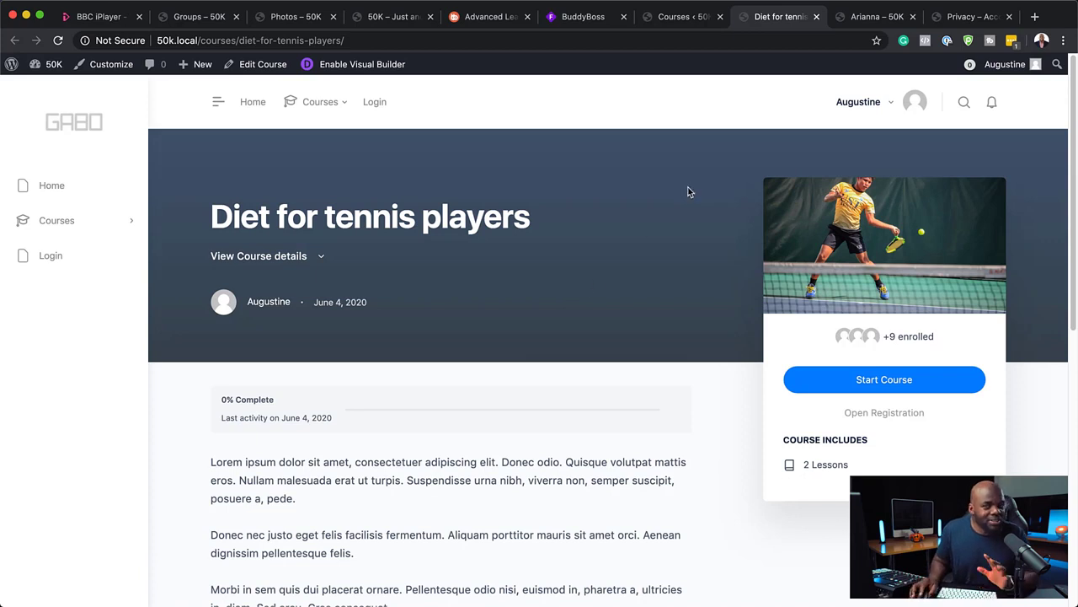
Step: Go to the site's installed themes in the WordPress admin and activate the Divi theme
click(682, 18)
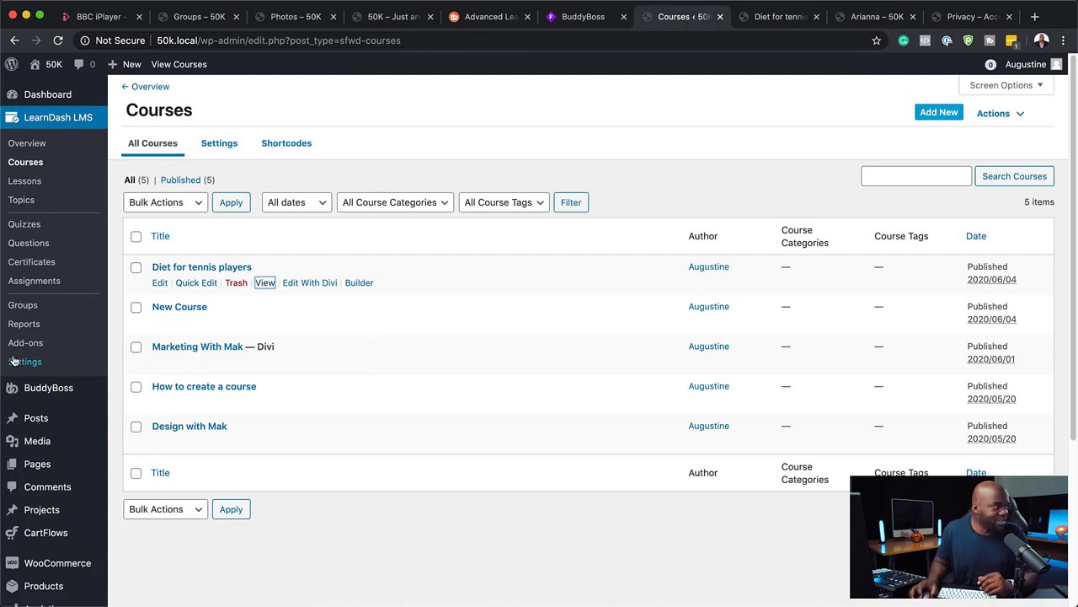
scroll(73, 390, down, 3)
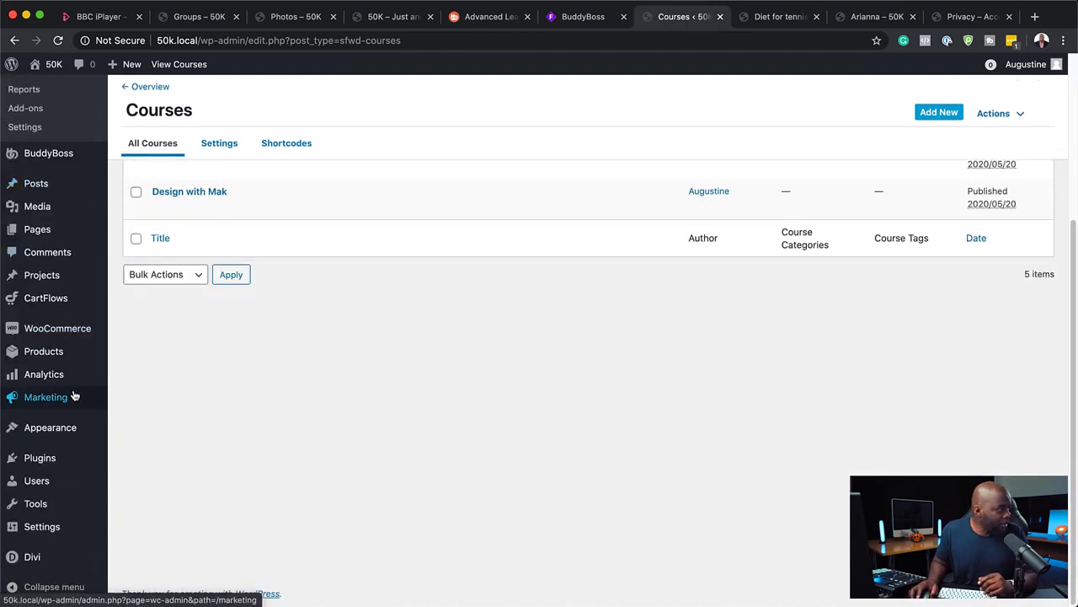
mouse_move(77, 339)
mouse_move(77, 428)
click(131, 429)
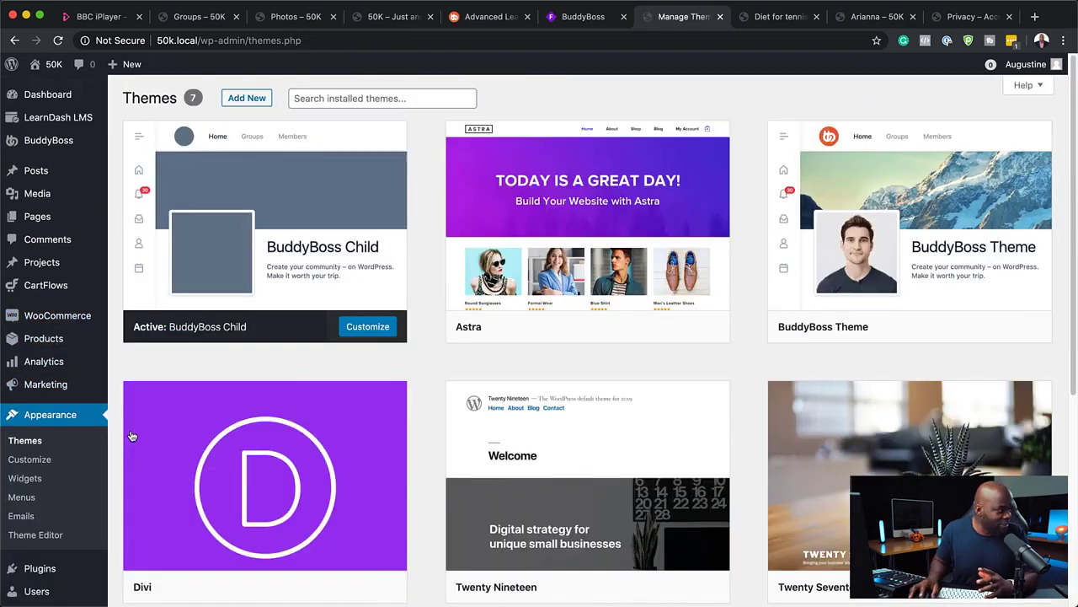
mouse_move(218, 473)
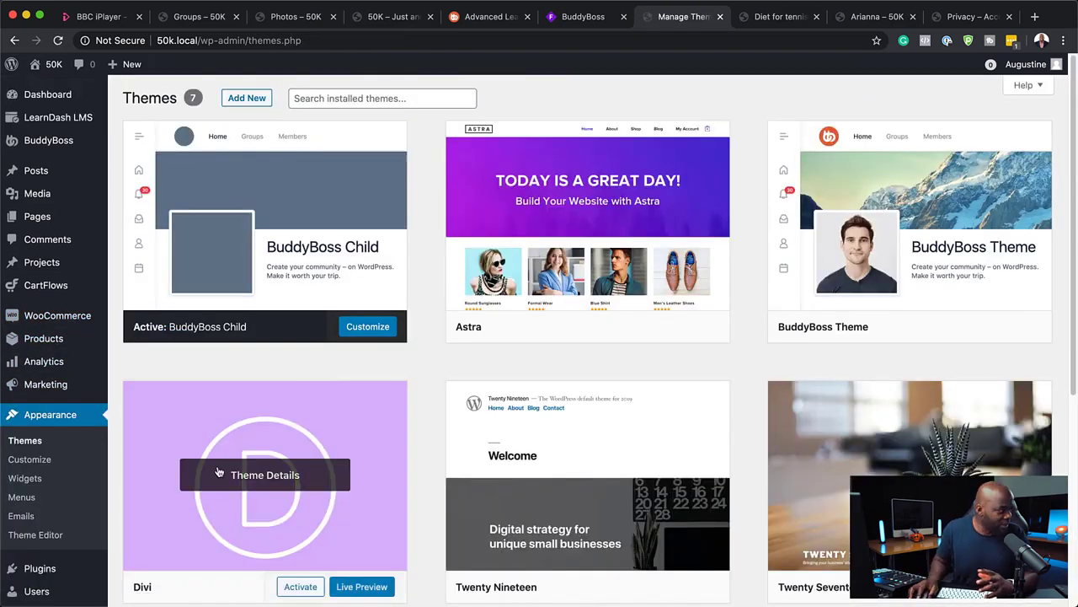
scroll(334, 549, down, 1)
click(318, 544)
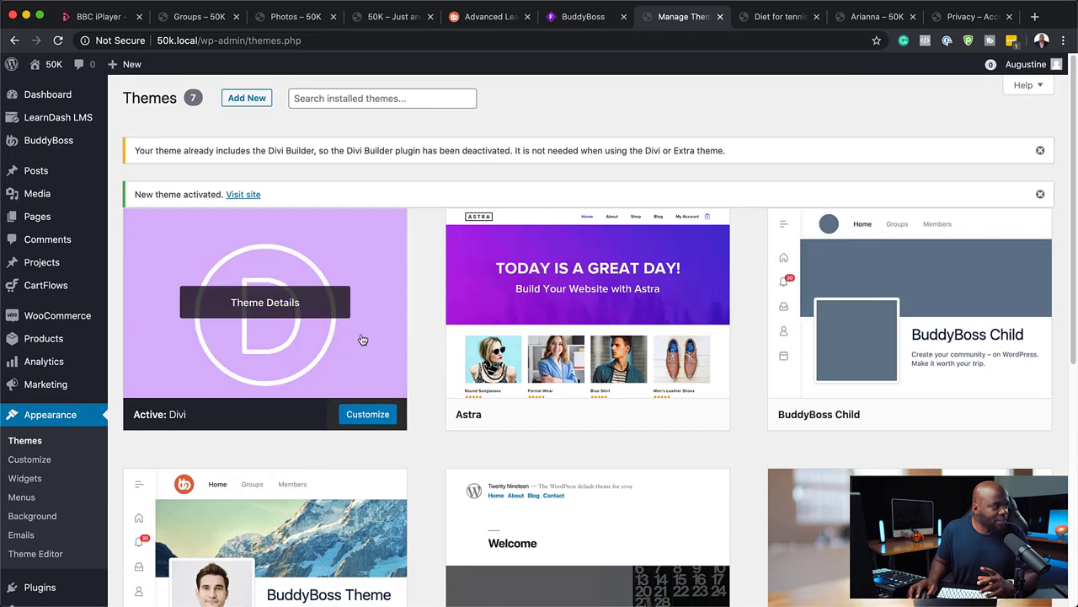
Step: Reload the "Diet for tennis players" course page and examine its image, progress bar, description and course content under Divi
click(780, 18)
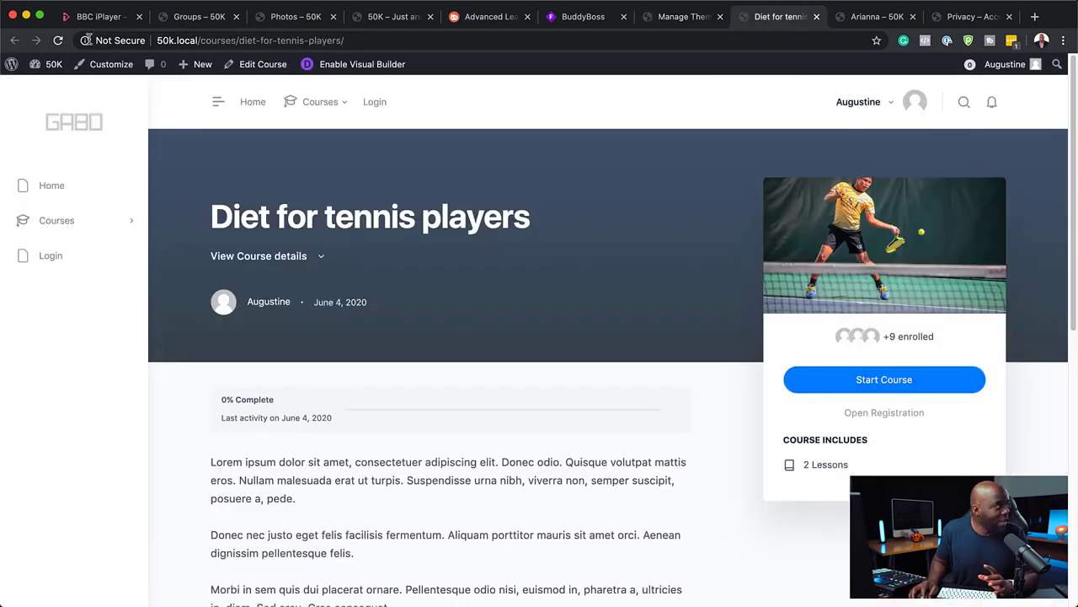
click(59, 41)
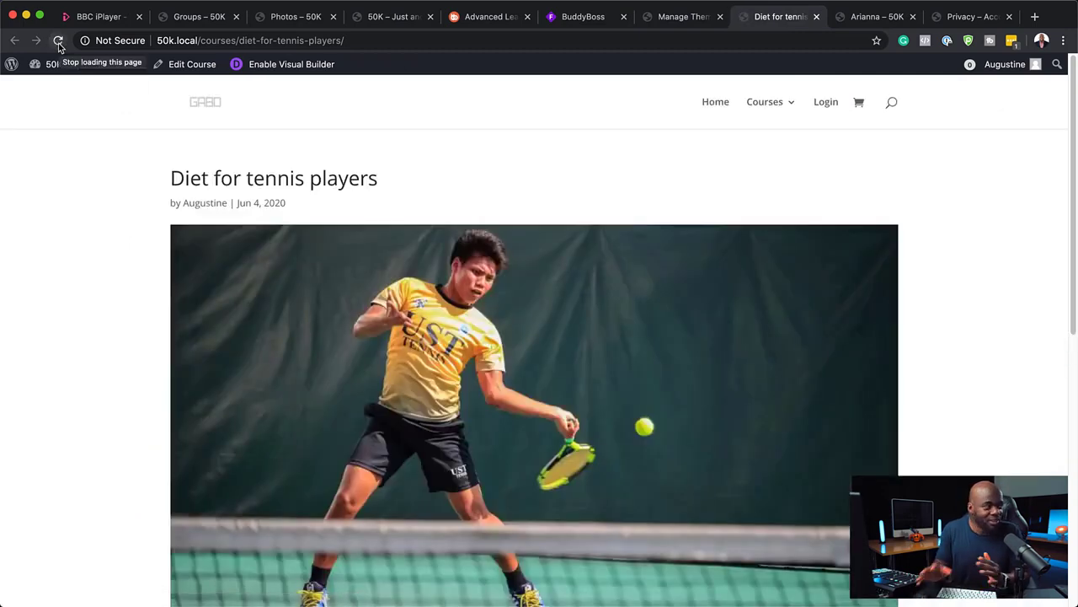
scroll(251, 283, down, 5)
scroll(251, 284, down, 4)
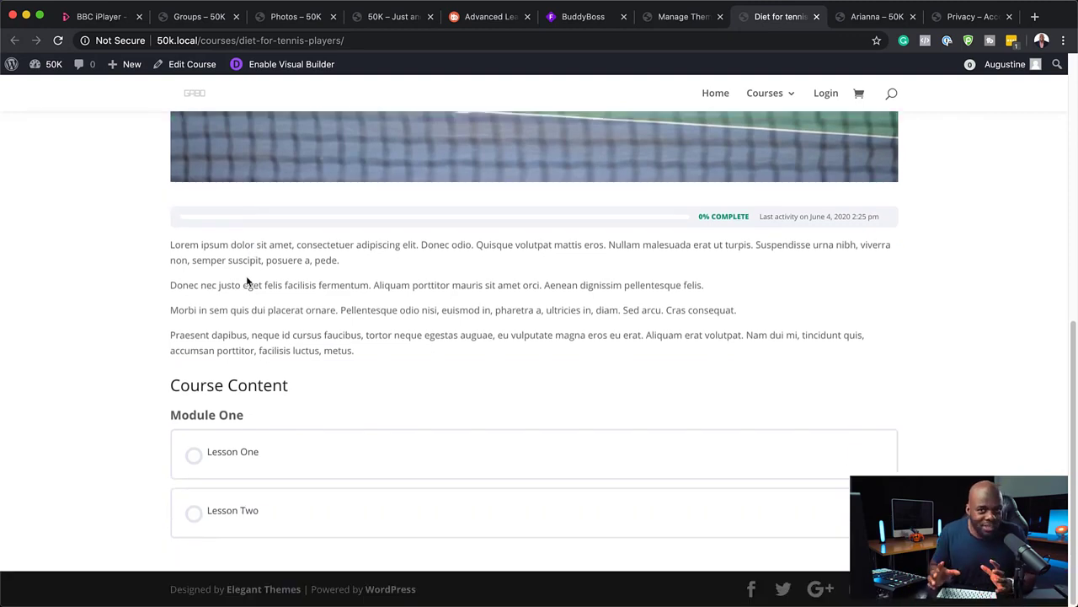
scroll(346, 385, up, 8)
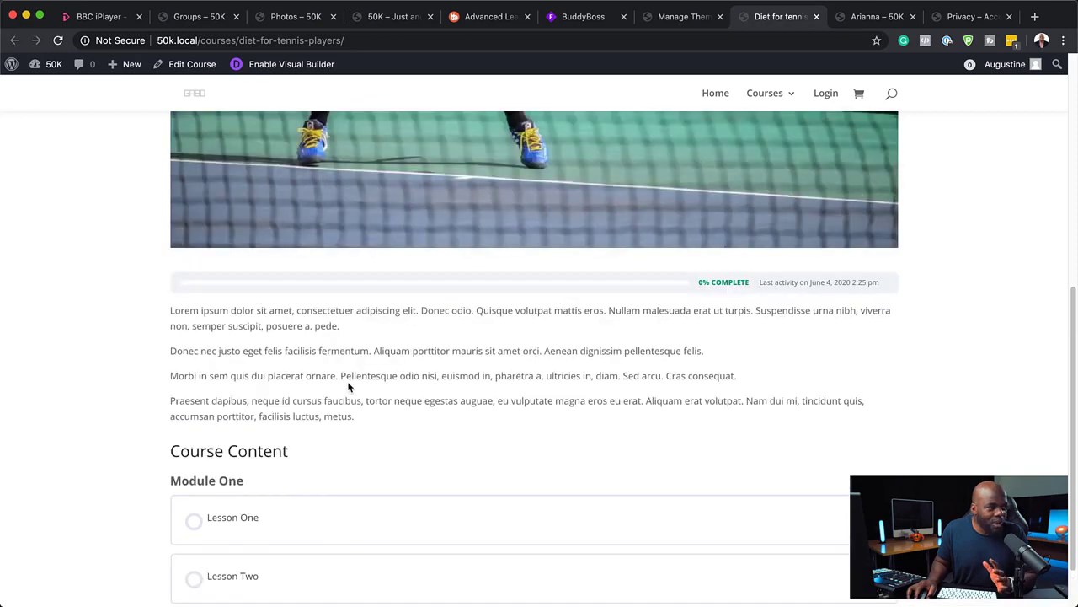
scroll(347, 386, up, 2)
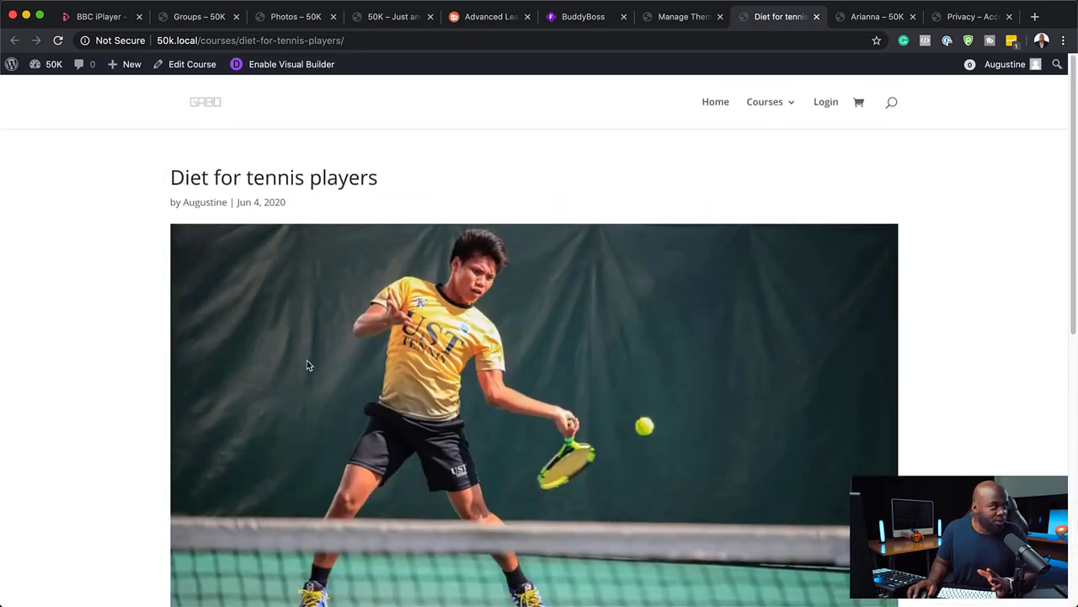
scroll(927, 347, down, 3)
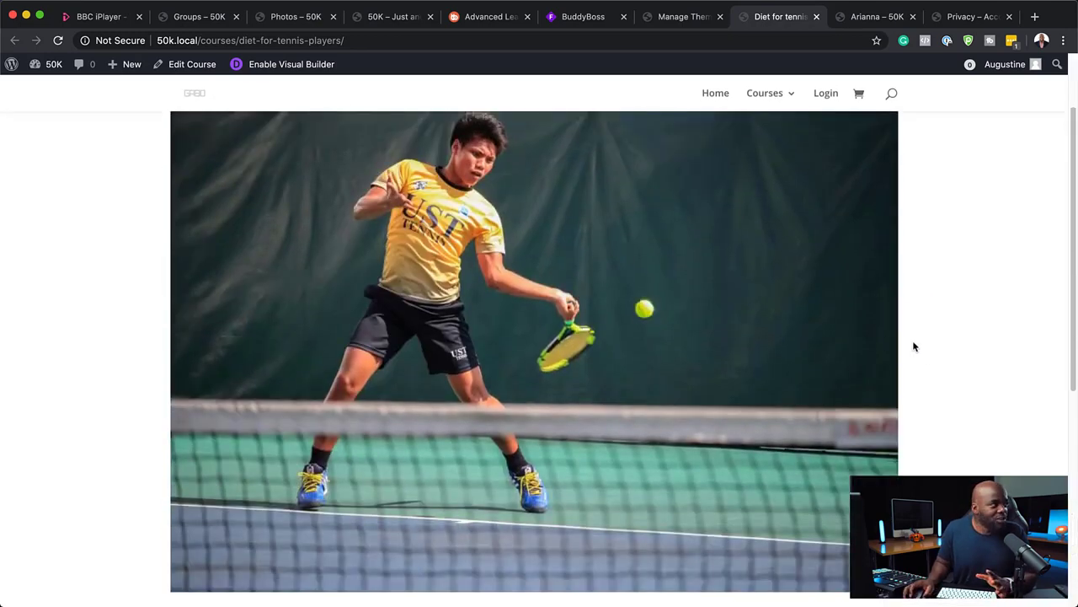
scroll(912, 345, up, 3)
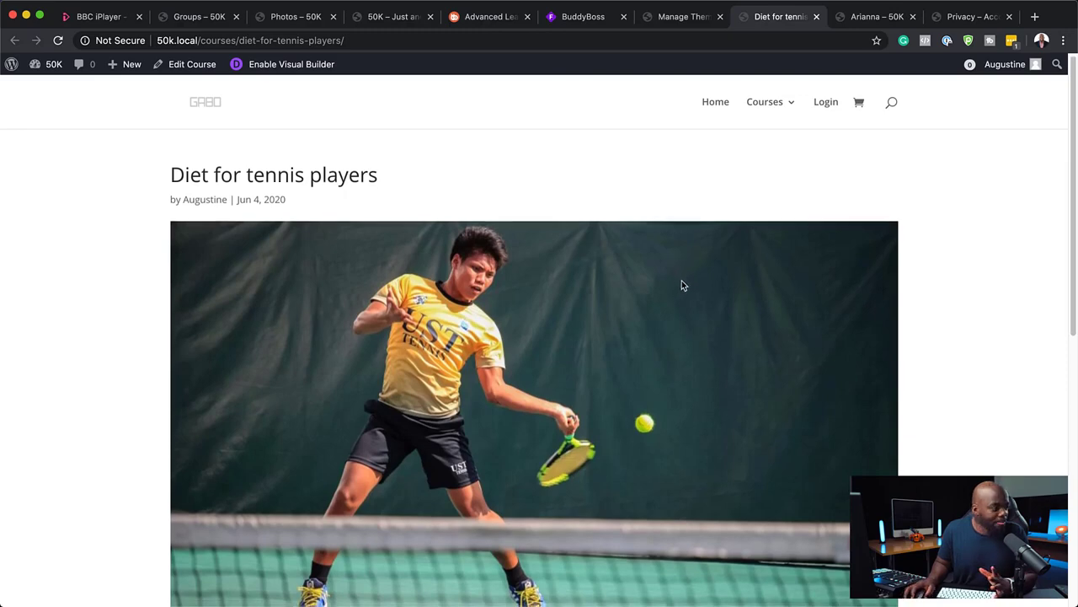
scroll(682, 281, down, 6)
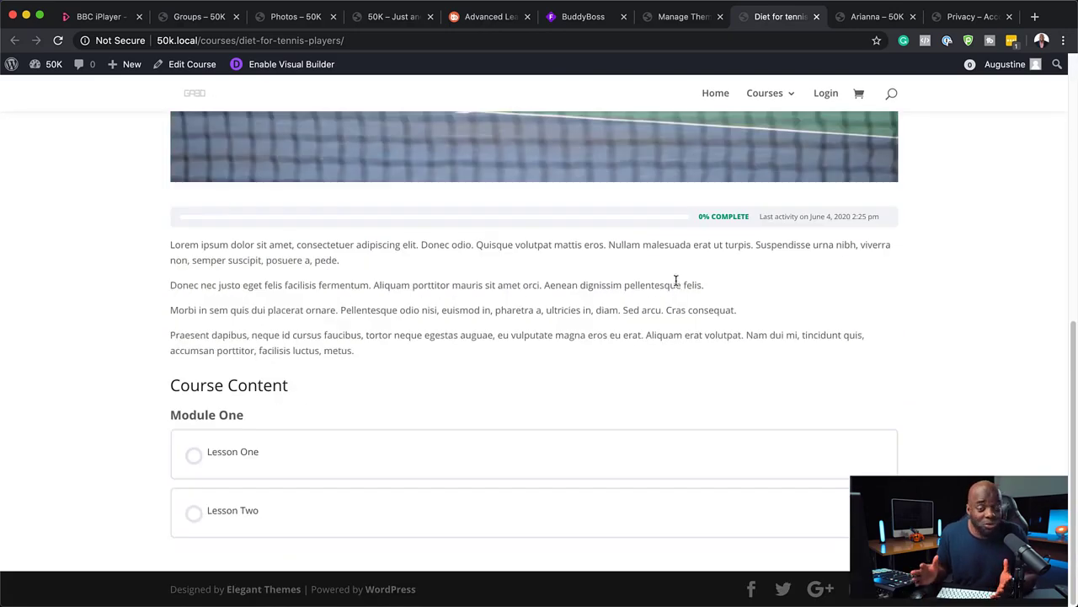
Step: Return to the installed themes and activate BuddyBoss Theme in place of Divi
click(680, 16)
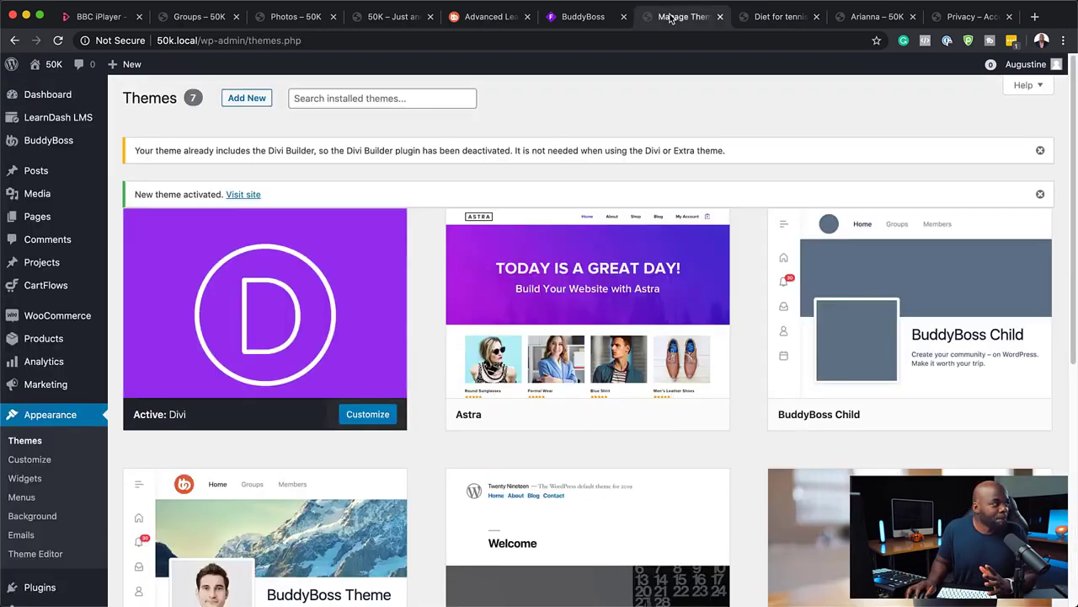
scroll(947, 395, down, 1)
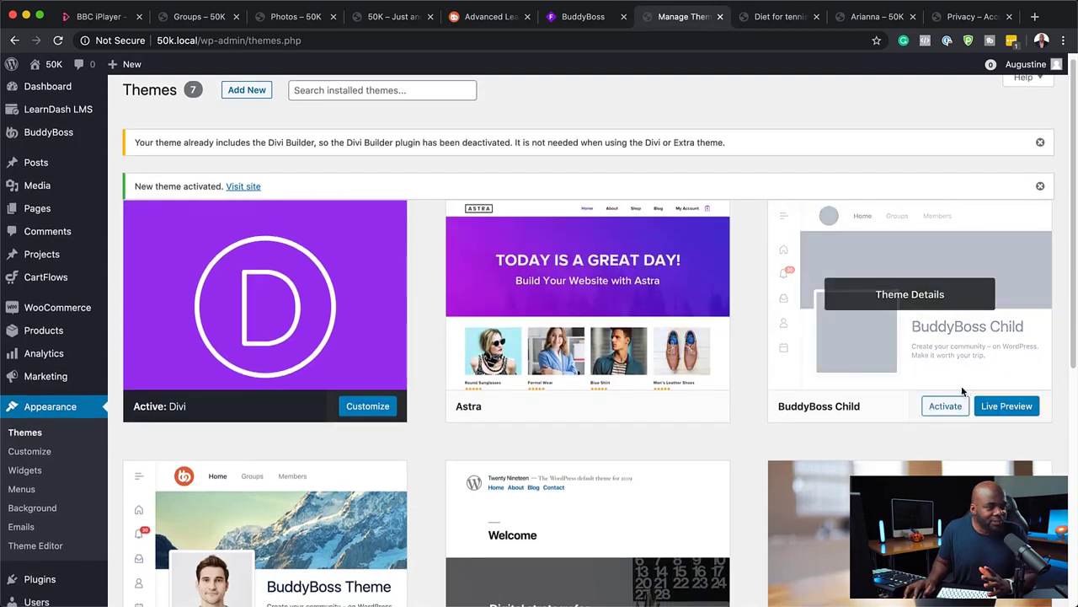
click(946, 406)
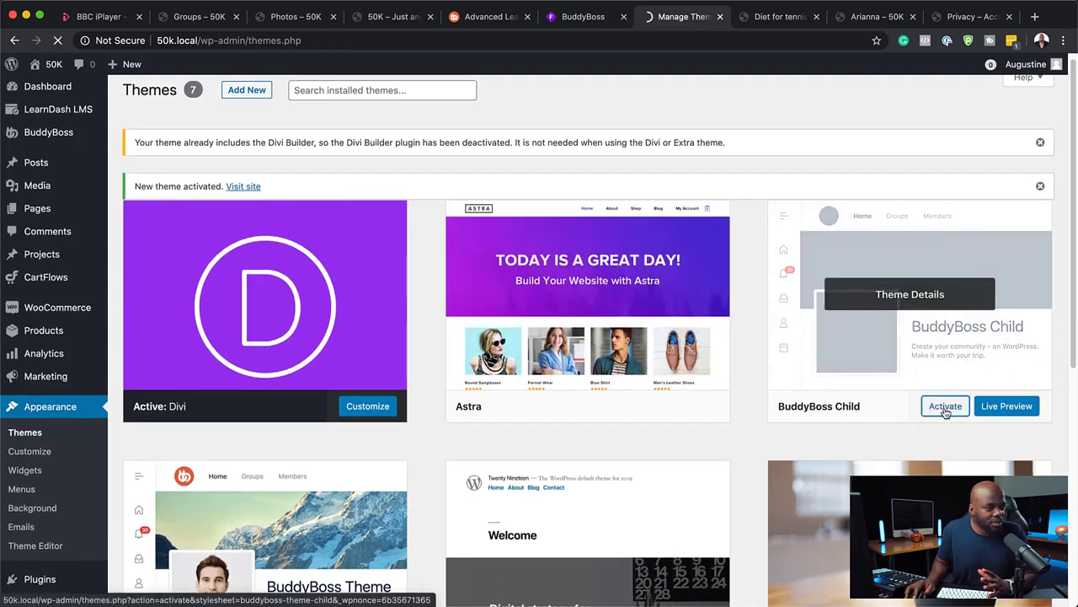
scroll(330, 496, down, 5)
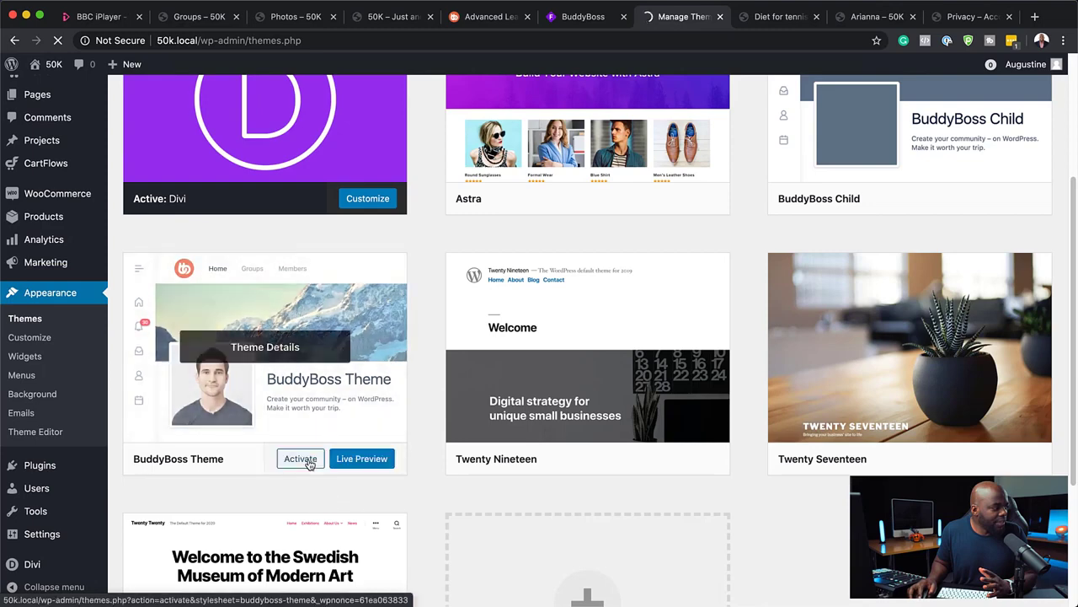
click(305, 460)
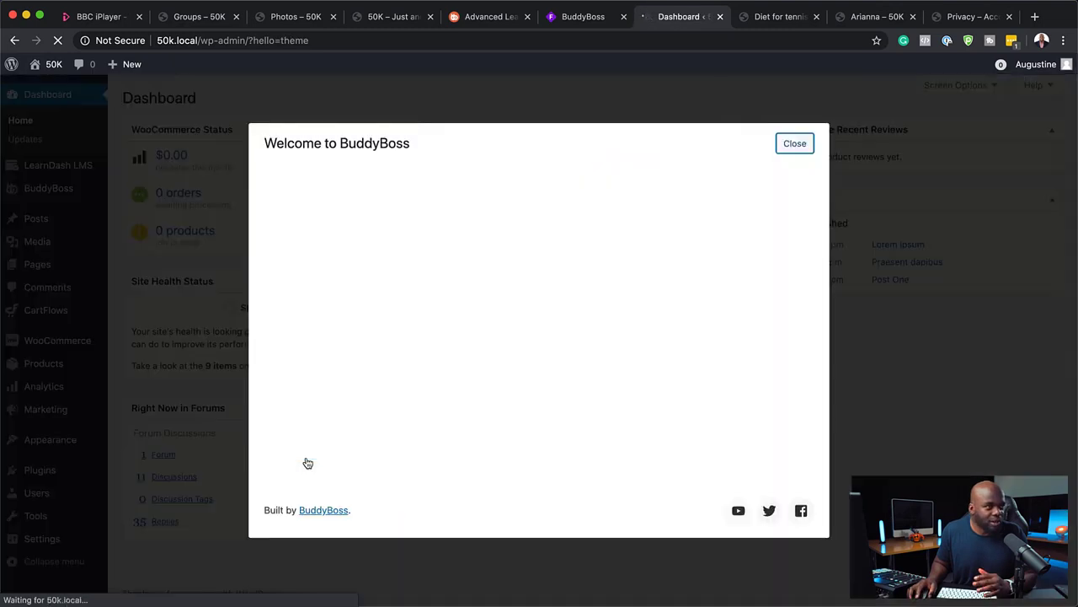
Step: Dismiss the BuddyBoss welcome, activate the BuddyBoss Child theme from the installed themes, and dismiss its welcome too
click(786, 144)
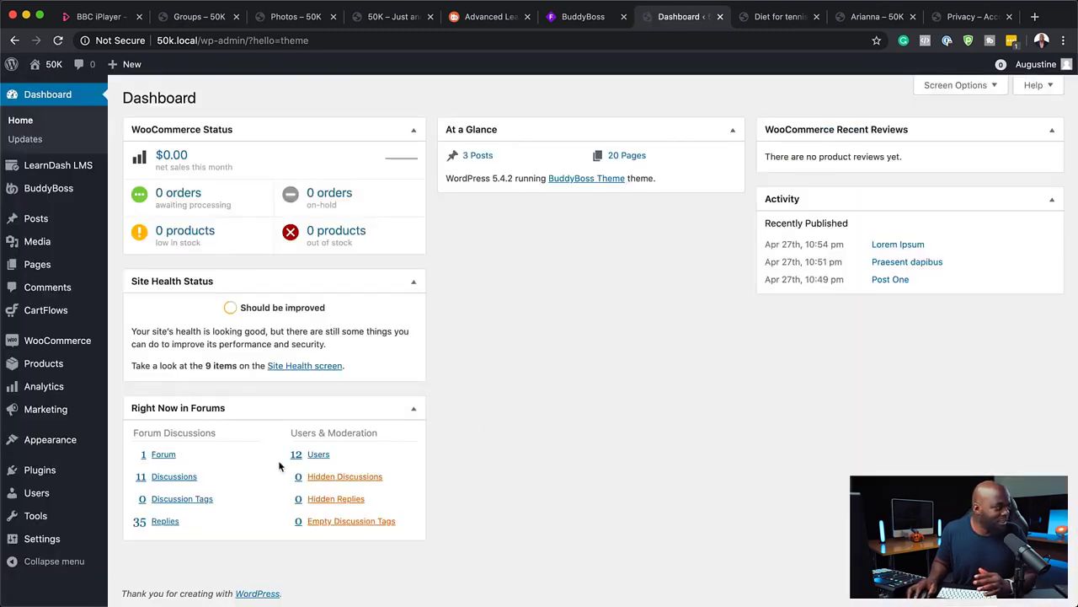
mouse_move(51, 167)
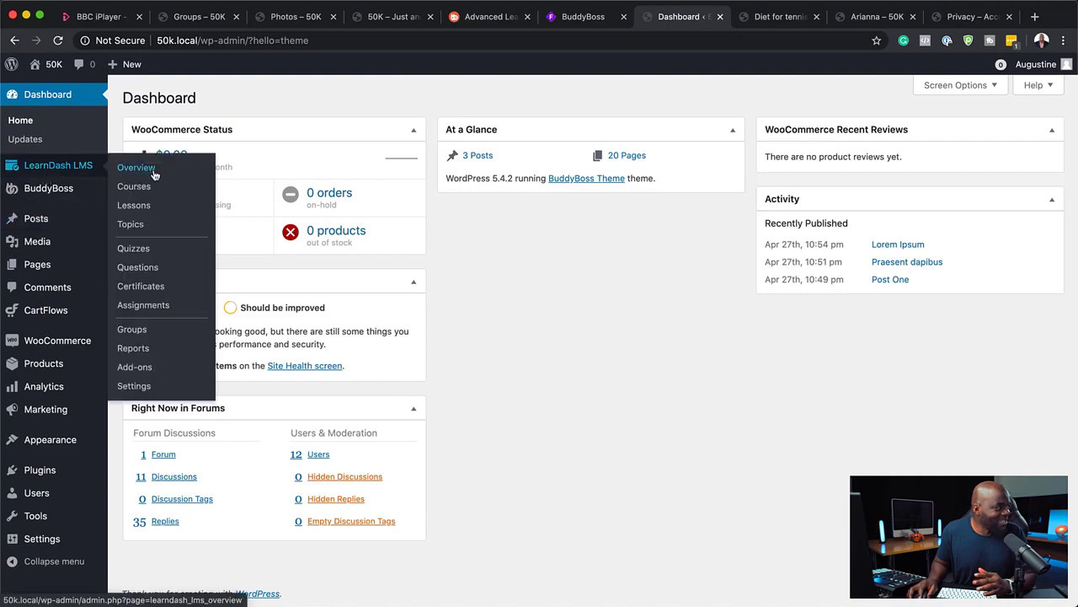
mouse_move(72, 442)
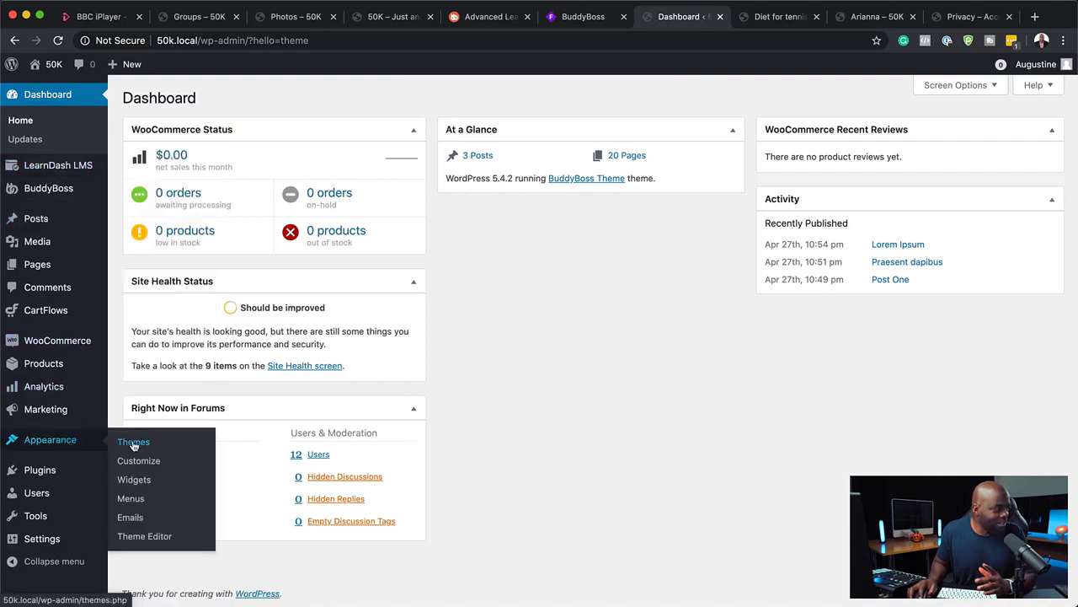
click(133, 442)
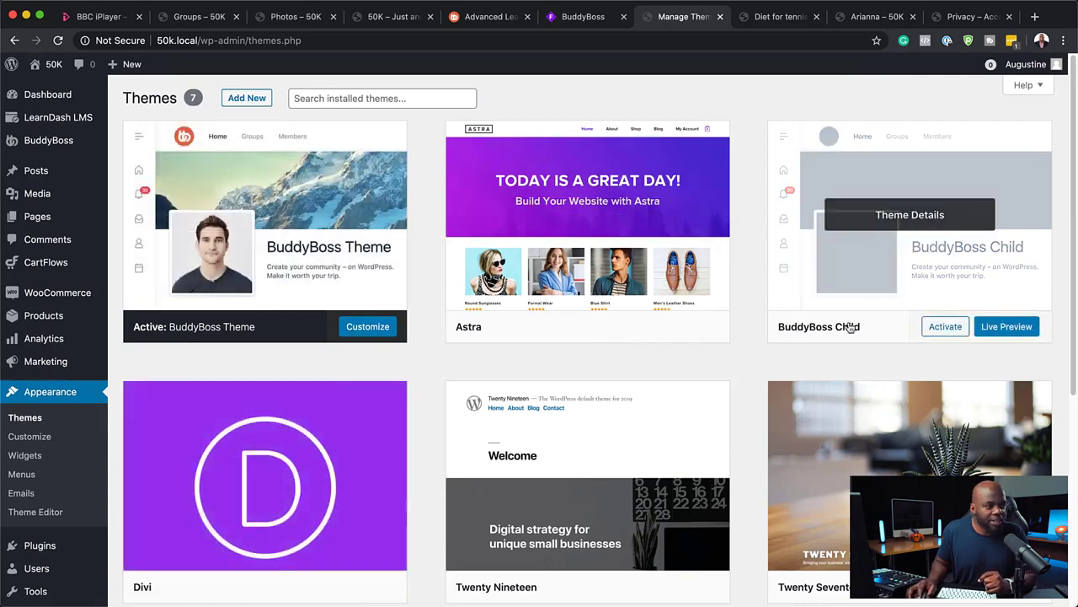
click(941, 329)
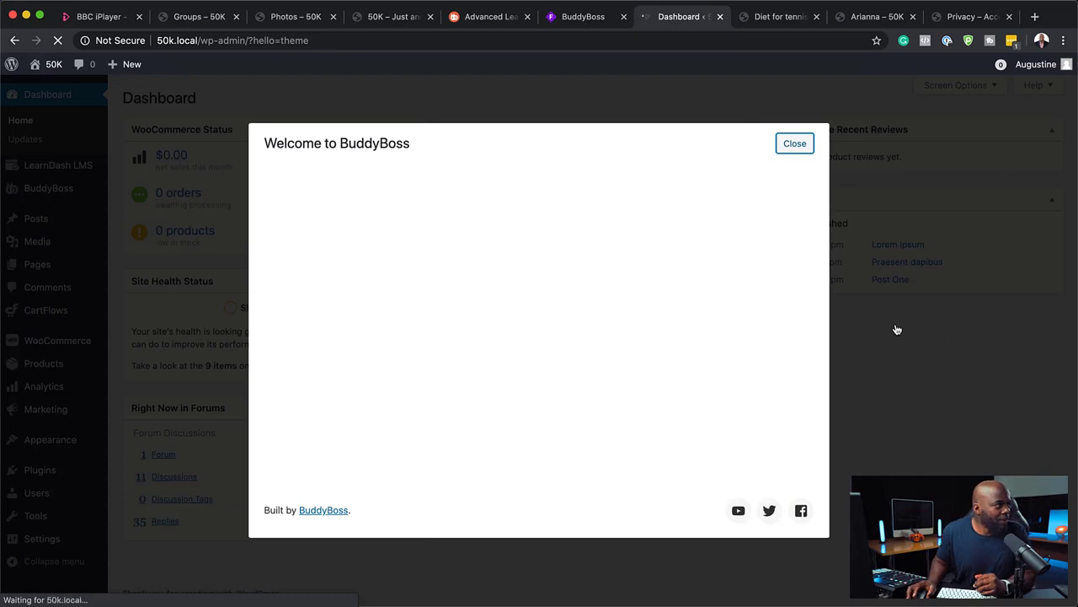
click(800, 144)
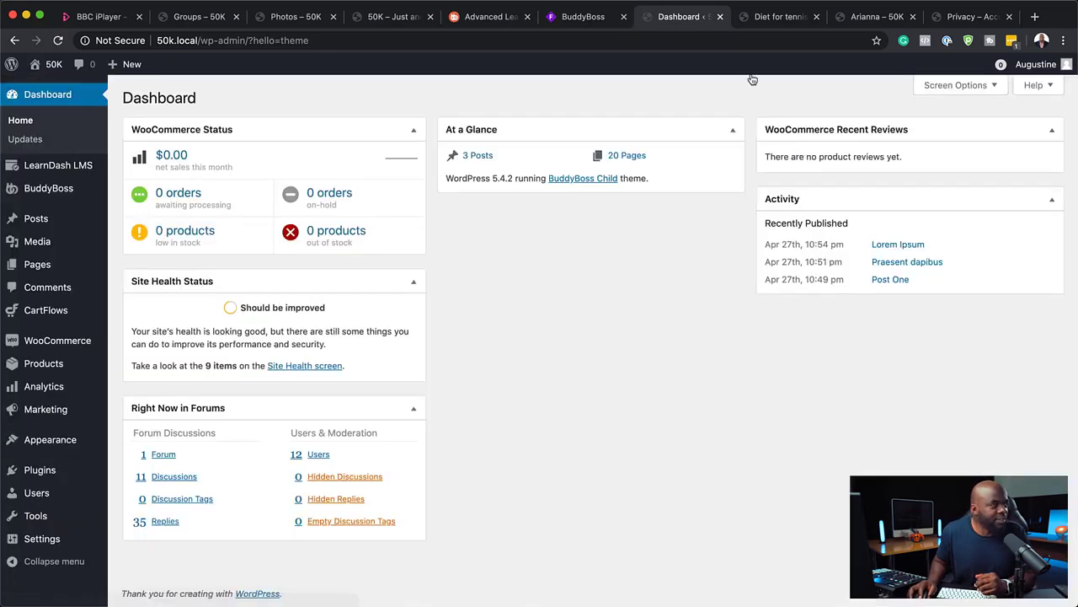
Step: Return to the "Diet for tennis players" course page and reload it to view it under BuddyBoss Child
click(763, 18)
scroll(147, 276, up, 6)
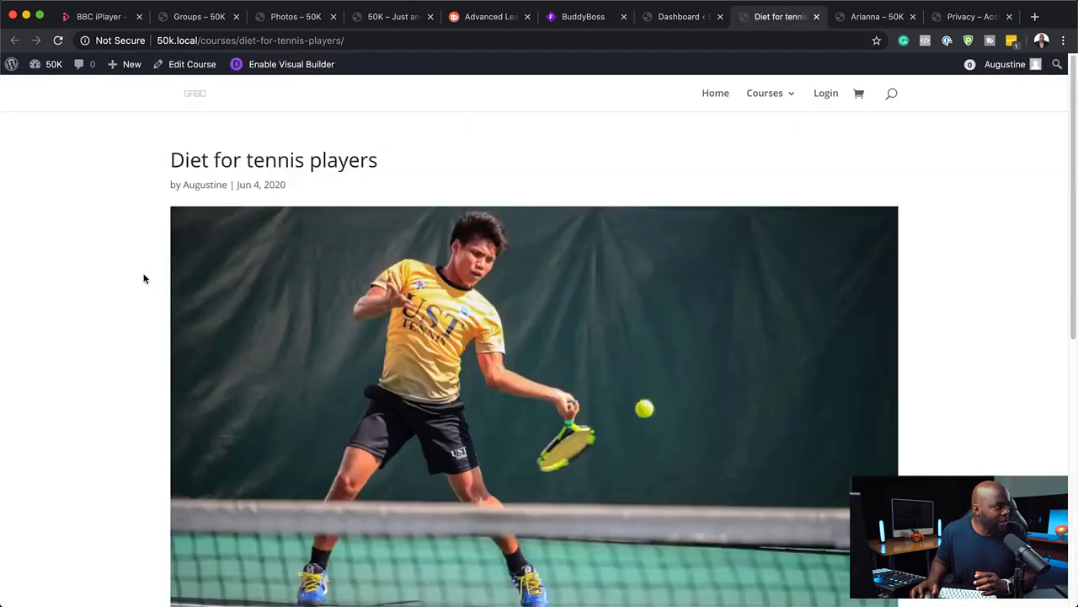
scroll(144, 278, down, 5)
scroll(144, 278, up, 5)
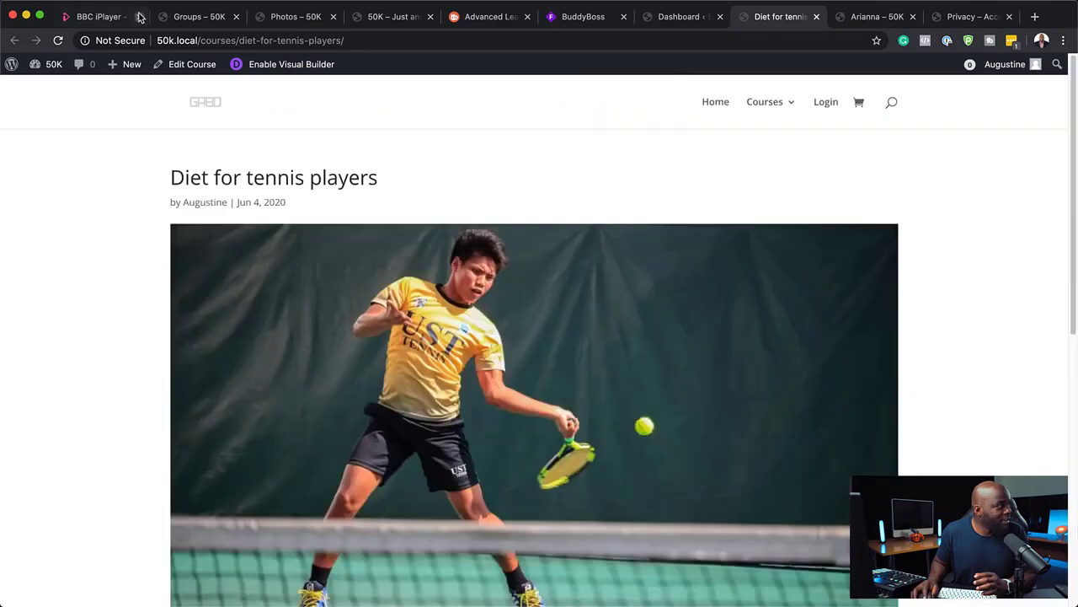
click(57, 40)
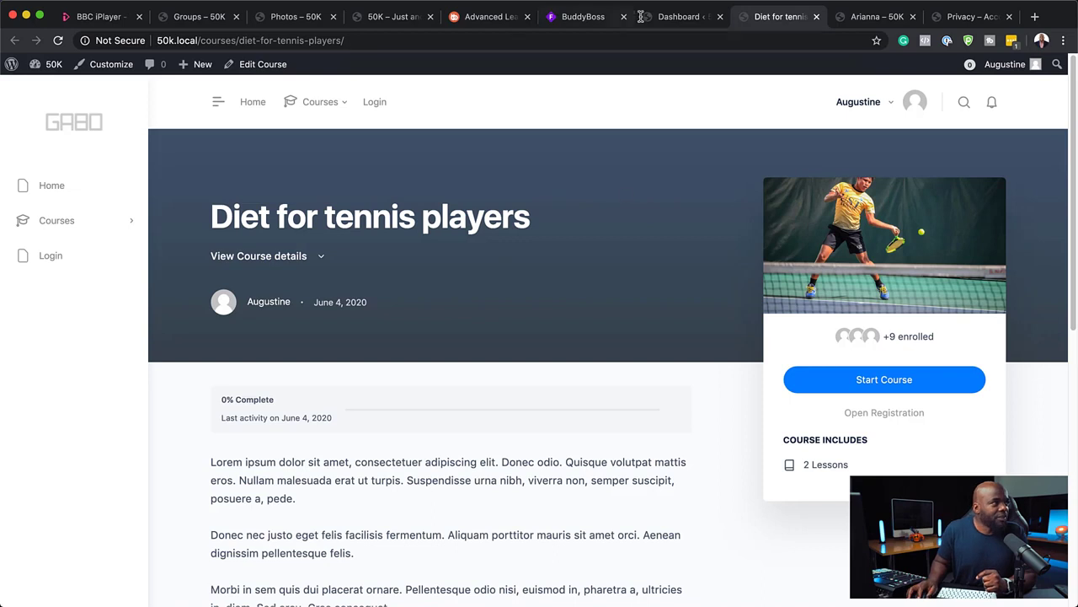
Step: Open the "Diet for tennis players" course for editing from the LearnDash courses and compare its featured image with the live page
click(680, 19)
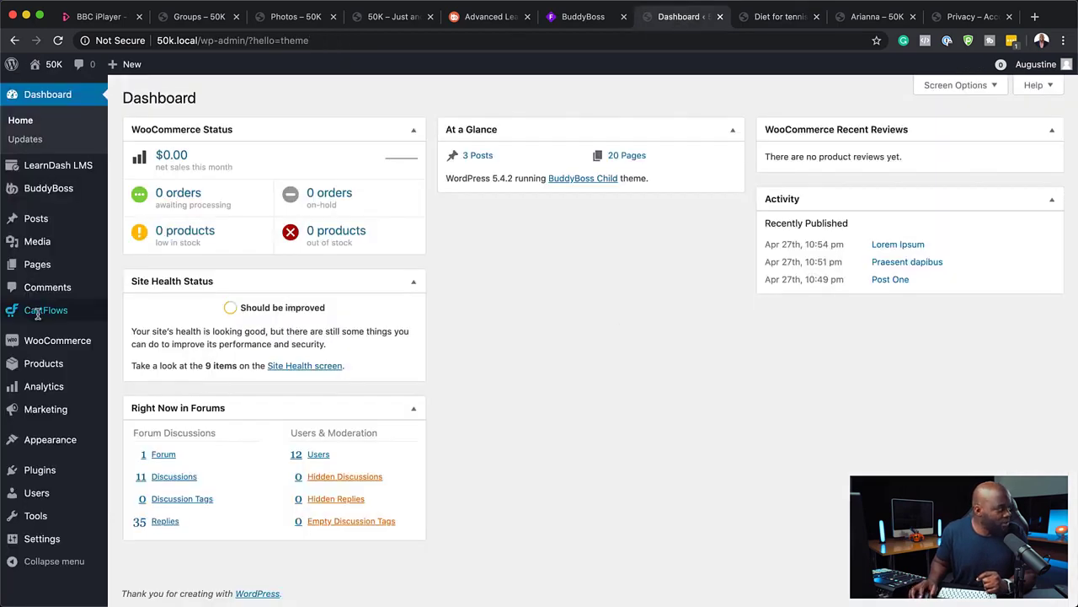
mouse_move(44, 312)
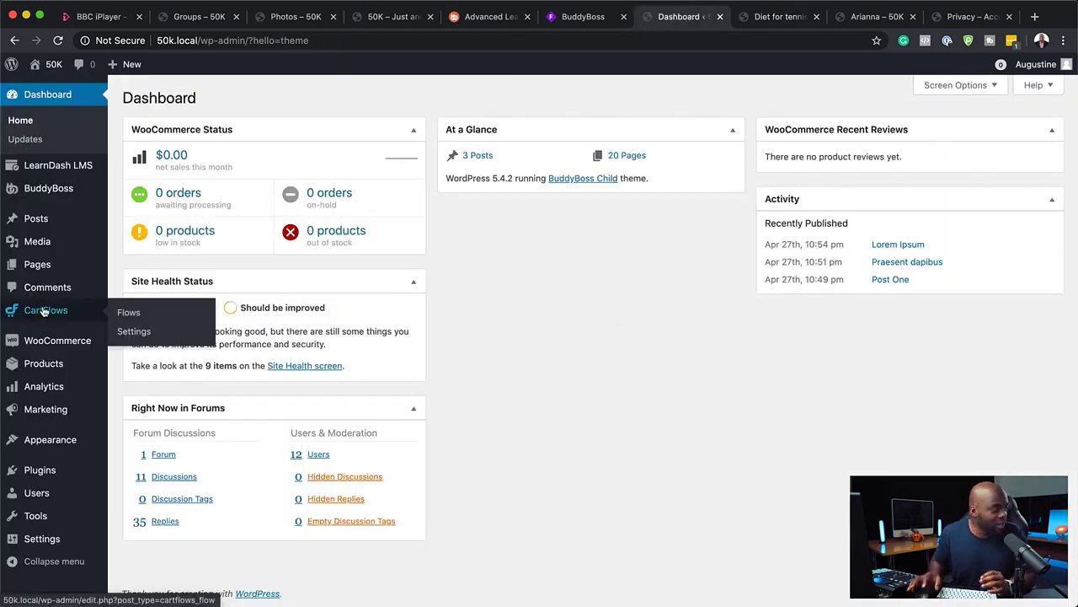
mouse_move(74, 169)
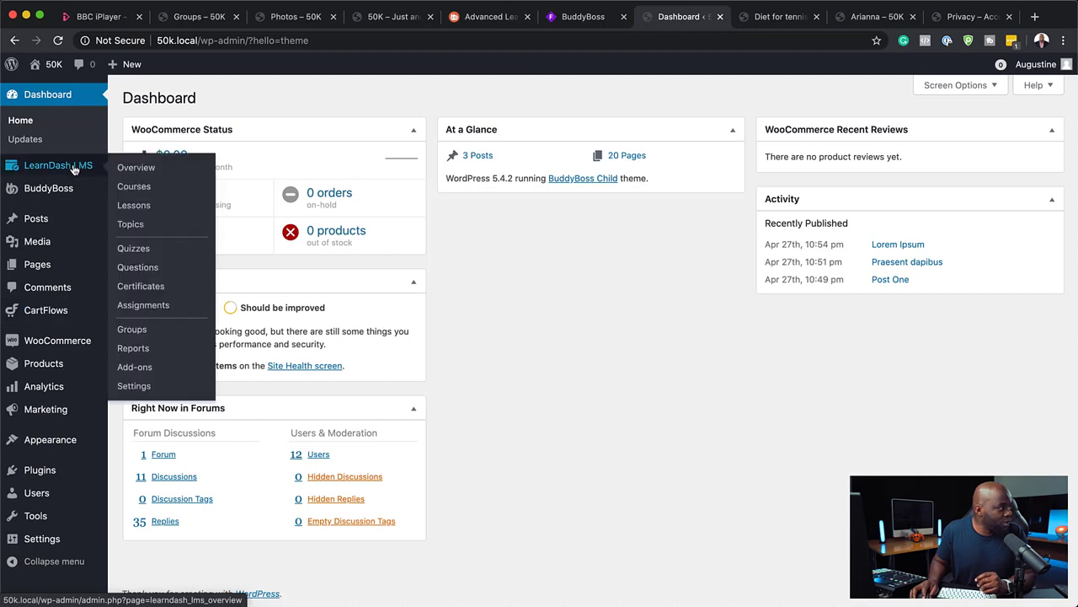
click(139, 189)
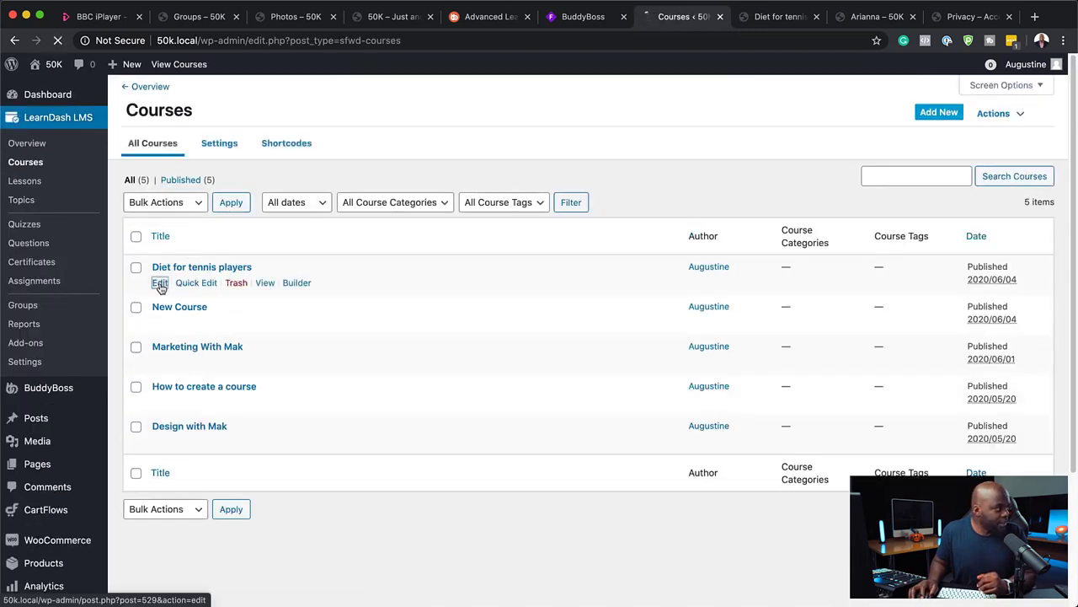
click(160, 283)
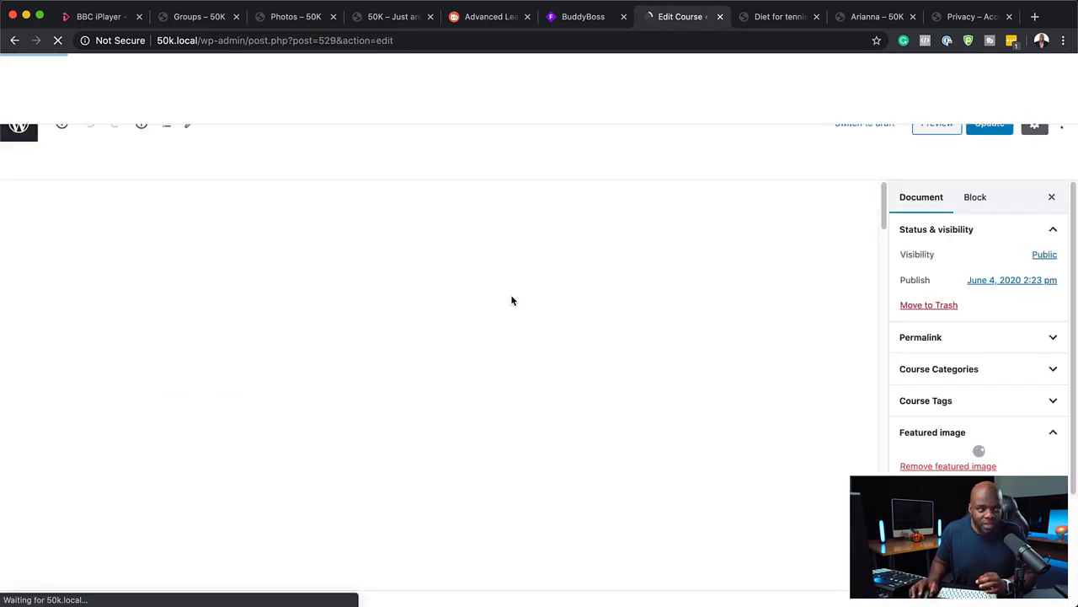
scroll(908, 378, down, 2)
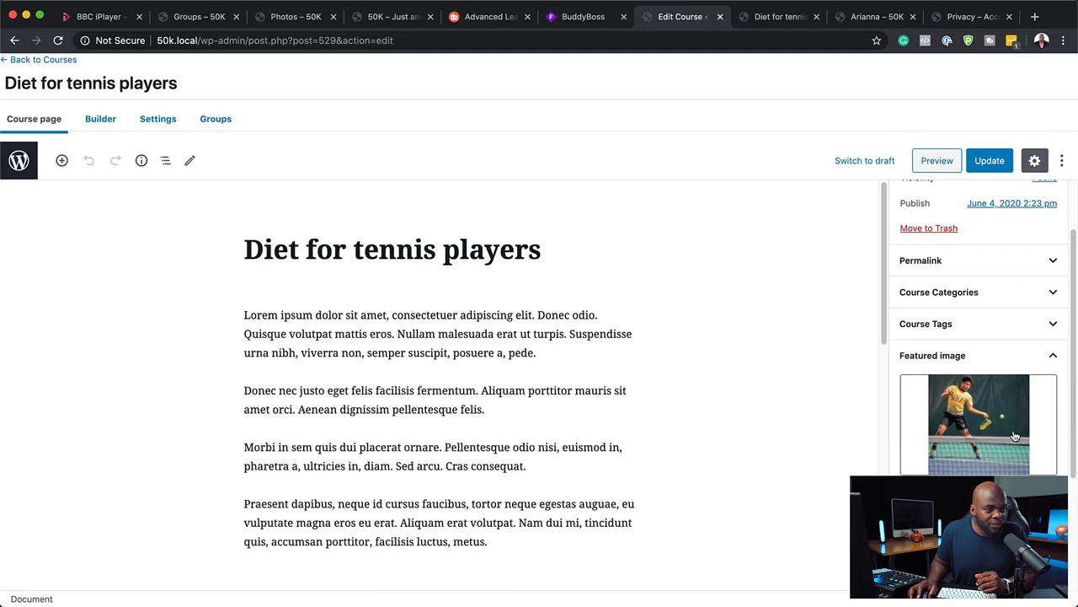
scroll(1011, 436, down, 2)
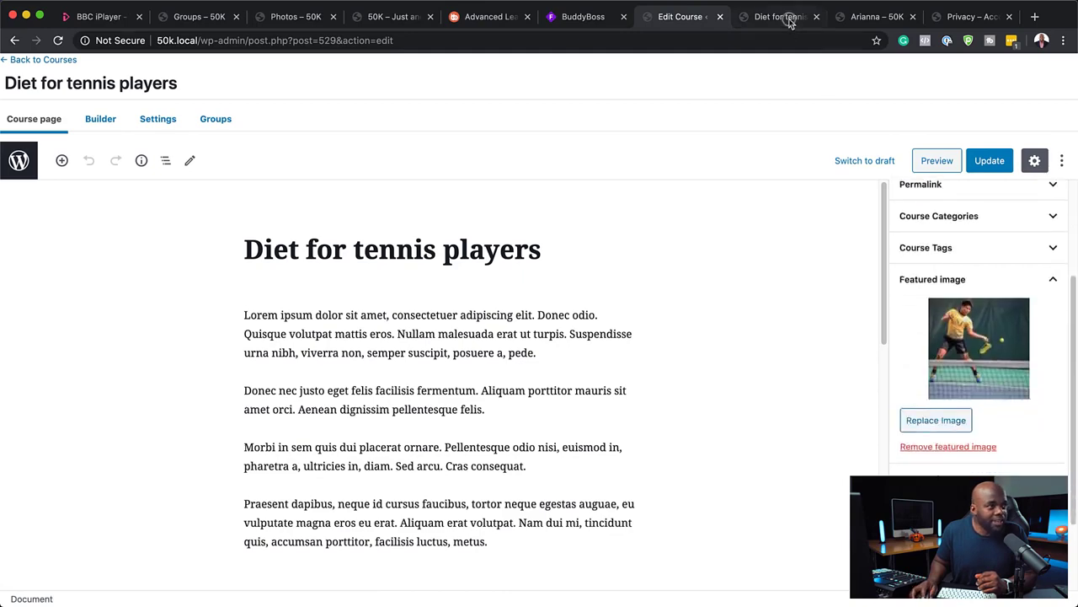
click(788, 16)
click(662, 12)
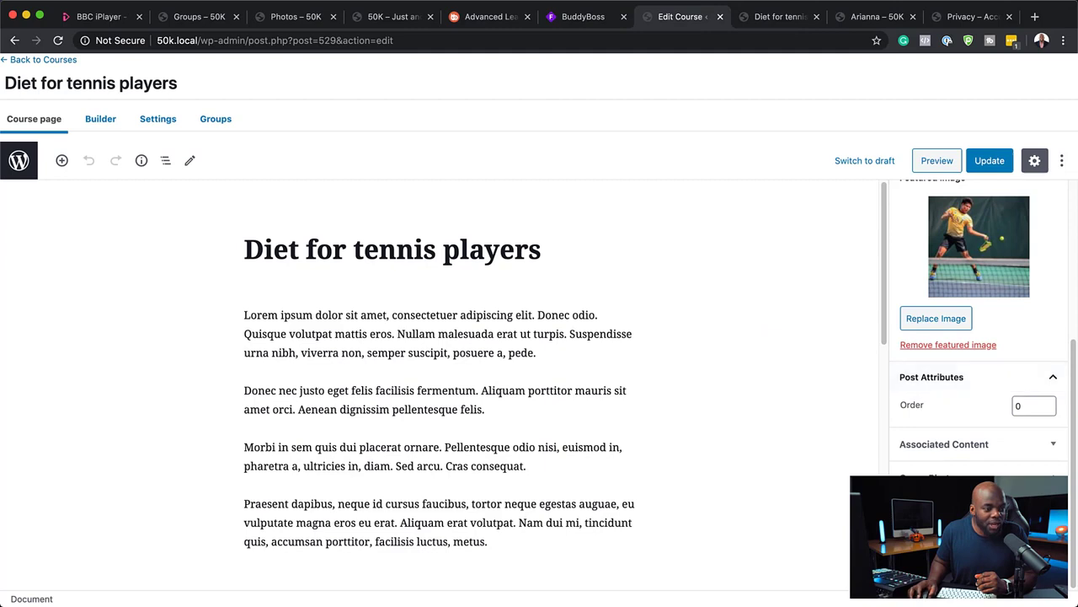
Step: Browse the media library for a food-related picture and set restaurant-hero-03.jpg as the course's cover photo
click(928, 504)
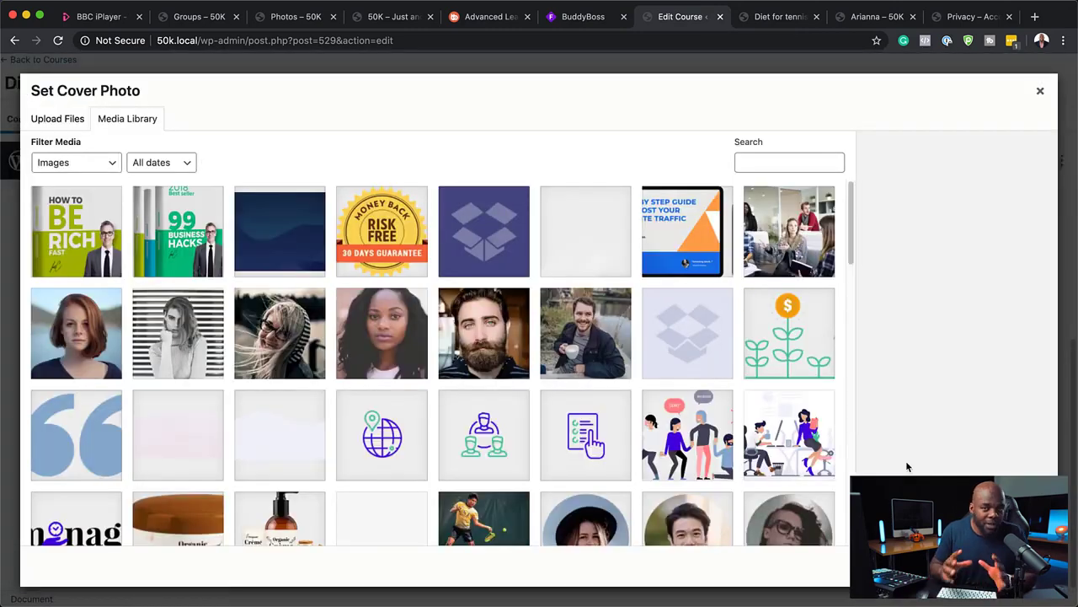
scroll(674, 416, down, 5)
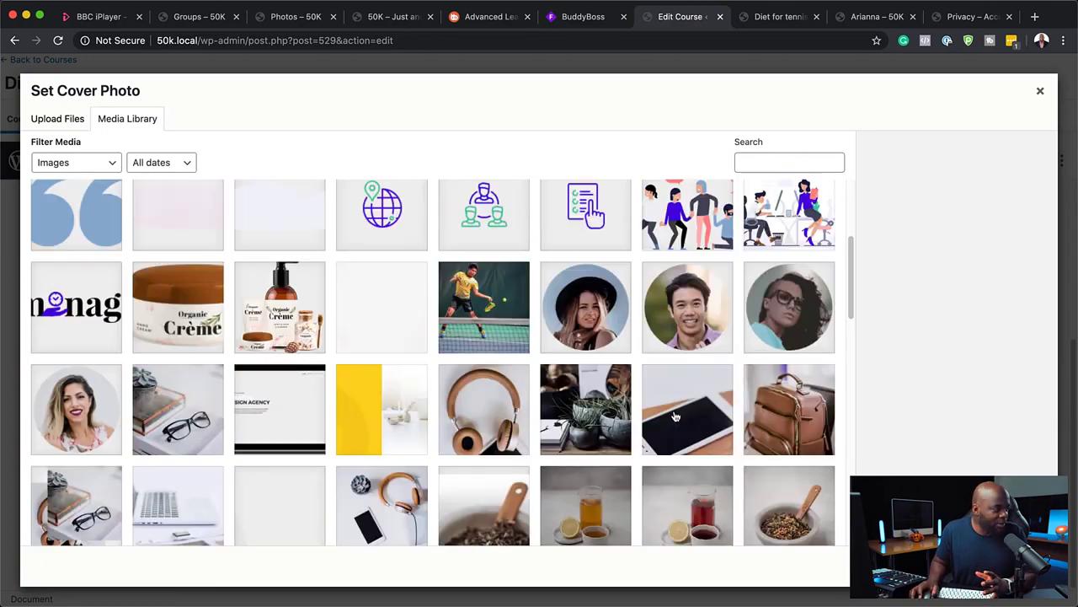
scroll(675, 416, down, 5)
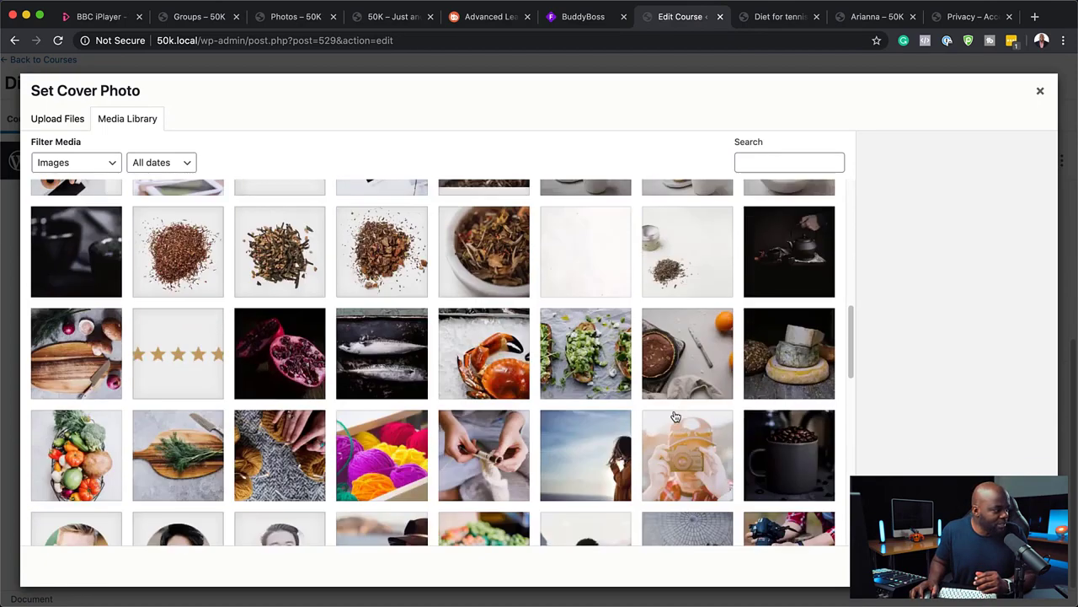
scroll(674, 416, down, 2)
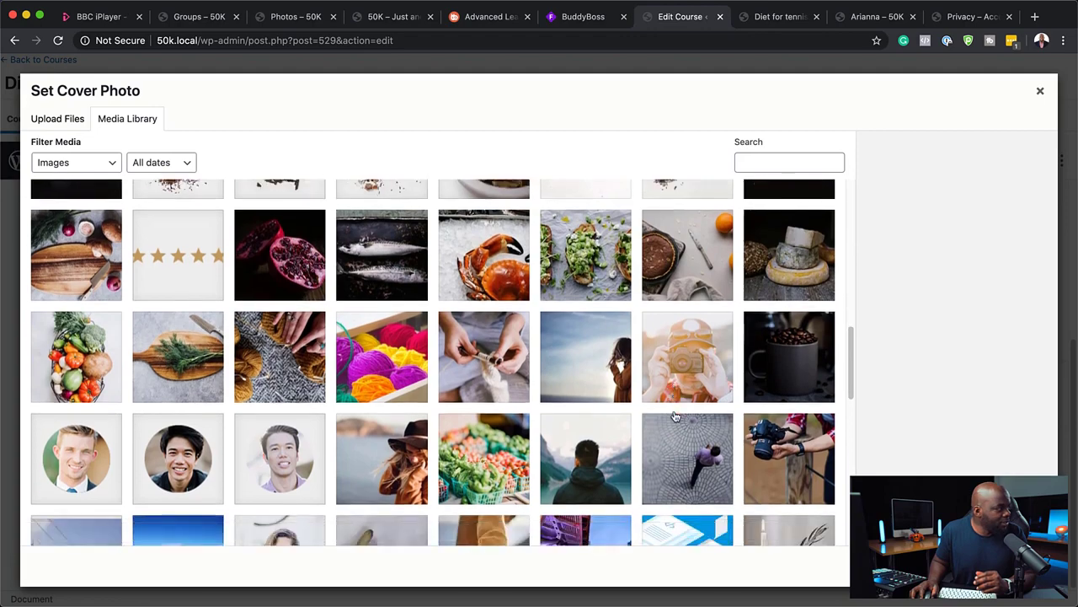
scroll(675, 416, down, 3)
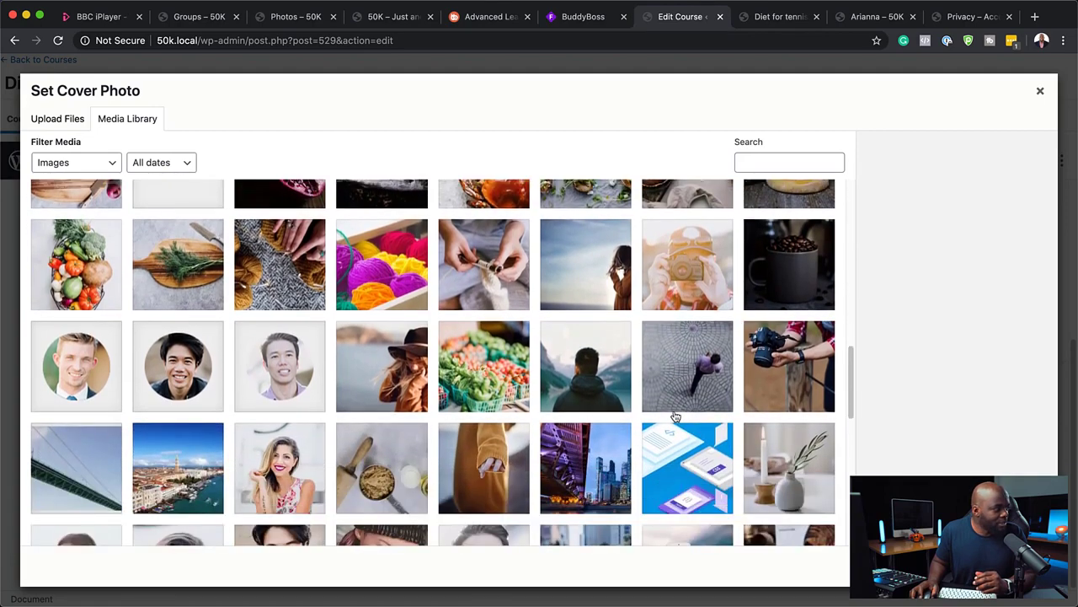
scroll(675, 416, down, 4)
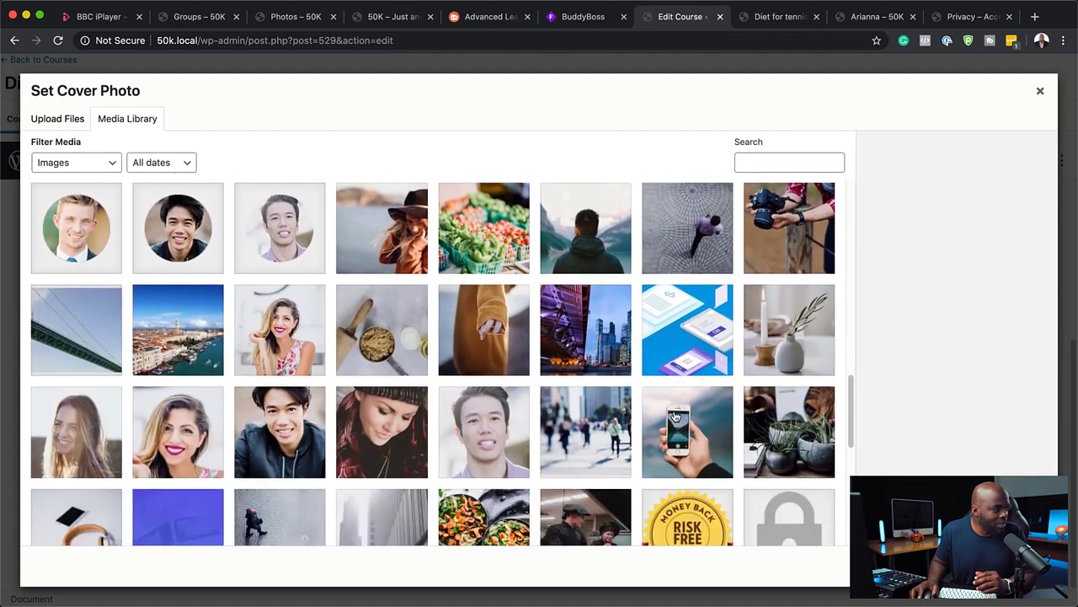
scroll(674, 416, down, 4)
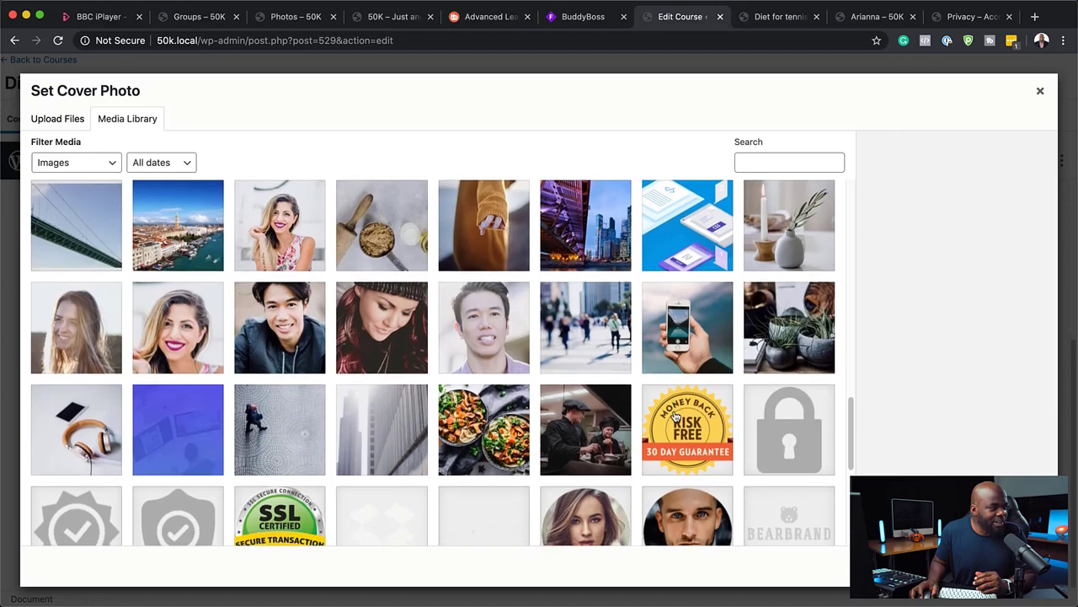
scroll(675, 416, down, 3)
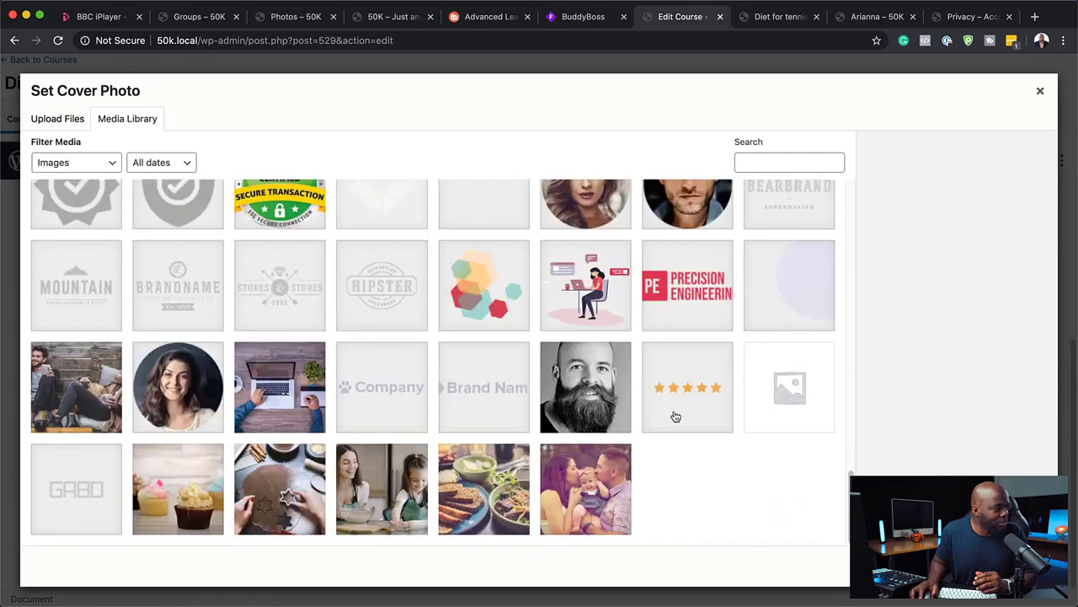
scroll(675, 416, up, 6)
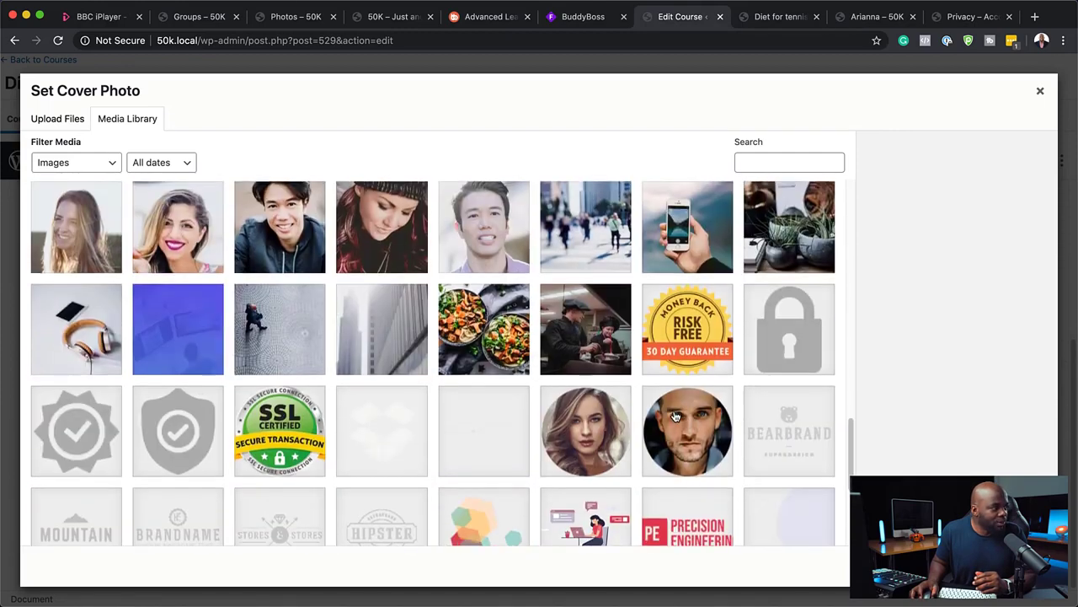
scroll(675, 416, up, 4)
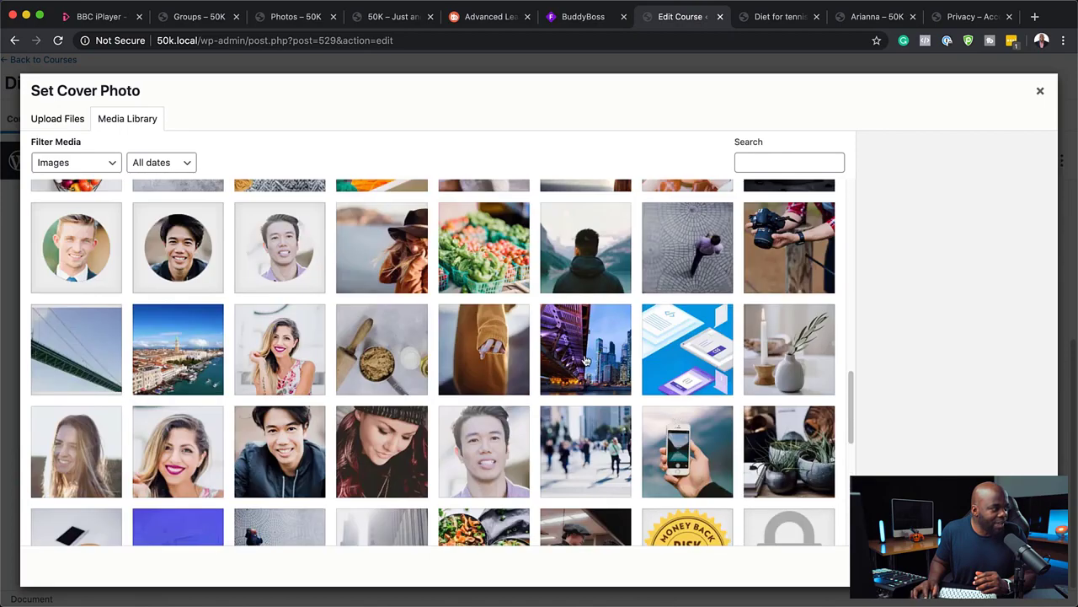
click(585, 359)
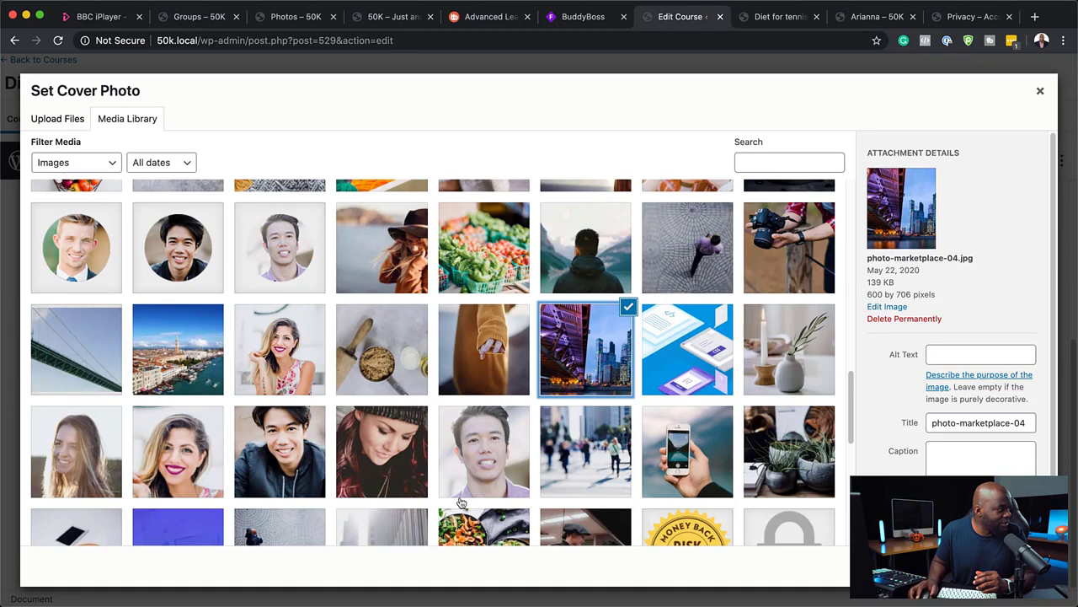
scroll(557, 510, down, 10)
click(601, 465)
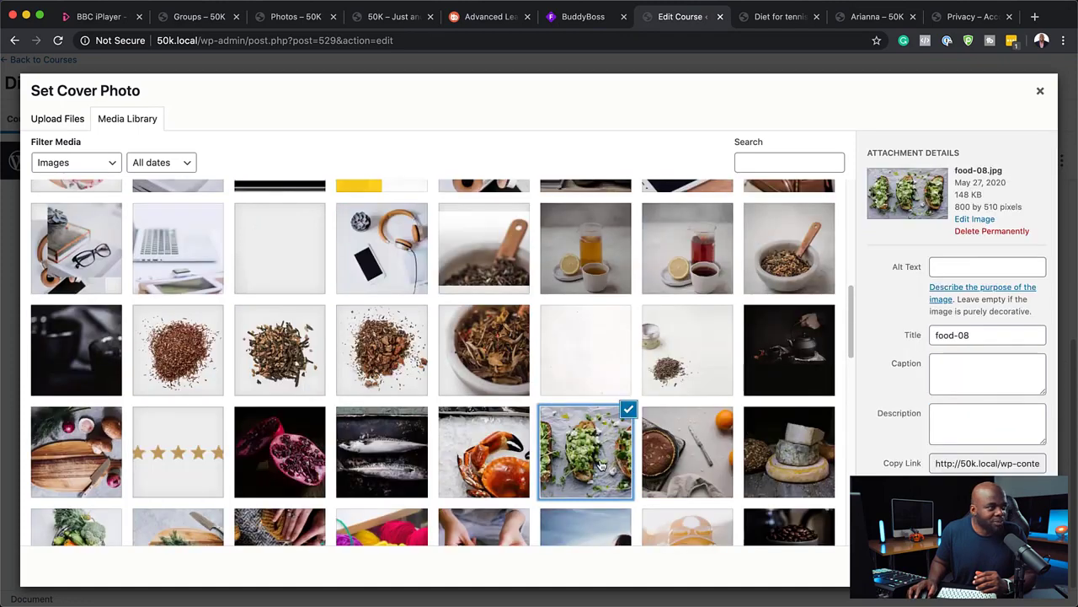
click(288, 468)
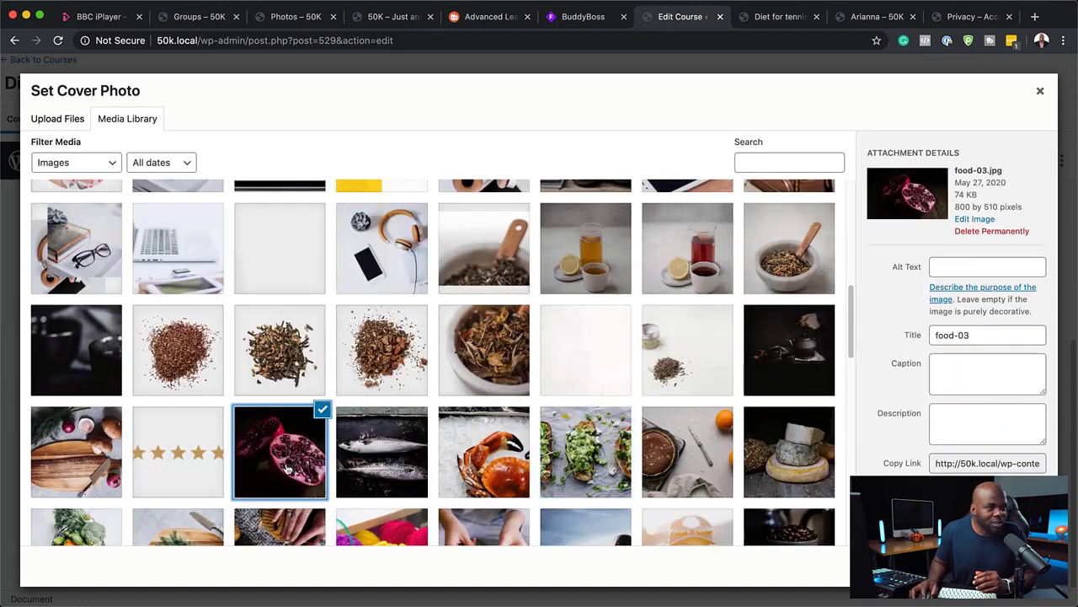
click(91, 459)
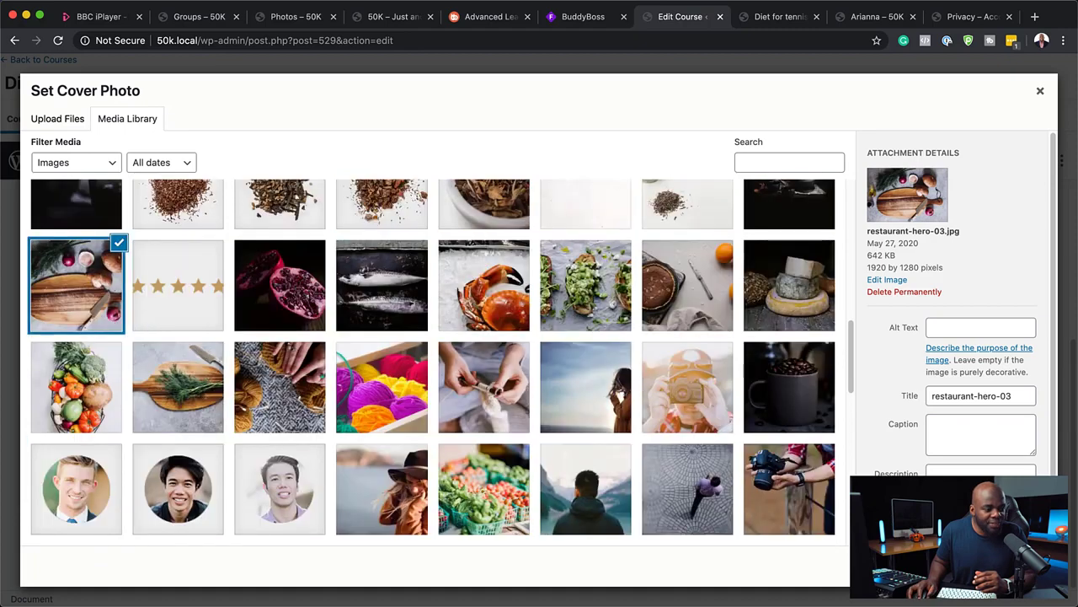
click(1000, 565)
Step: Update the course and reload its live page to view the new cover photo in the header
scroll(862, 384, down, 2)
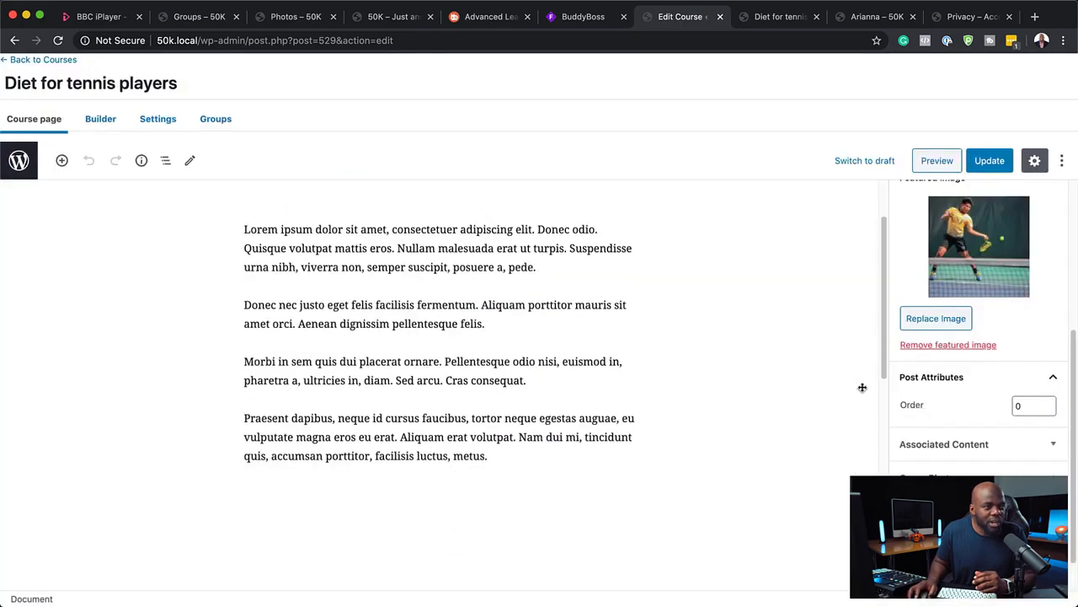
click(993, 162)
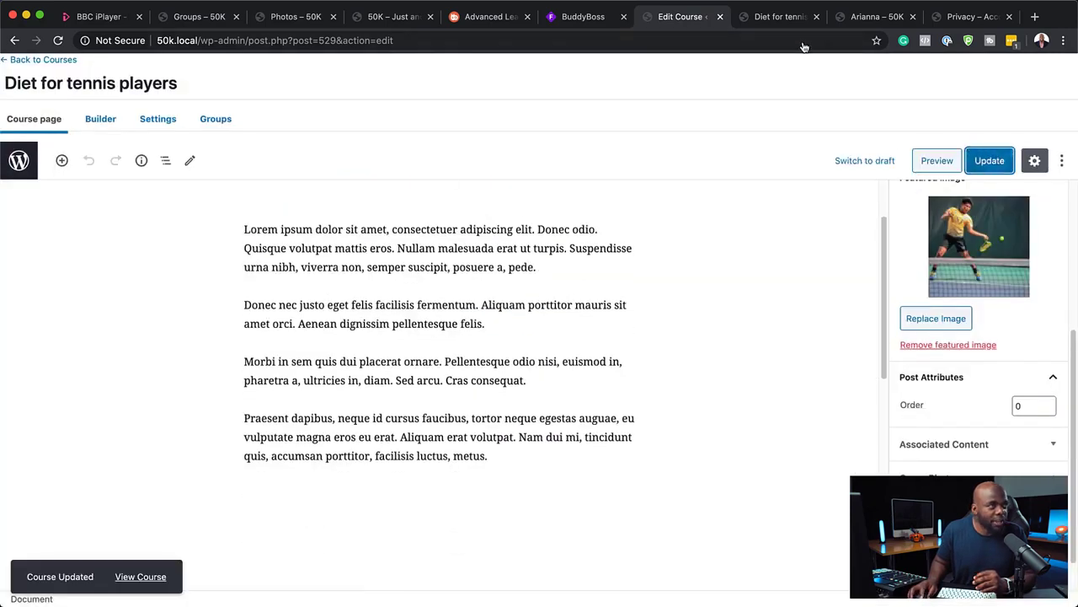
click(768, 19)
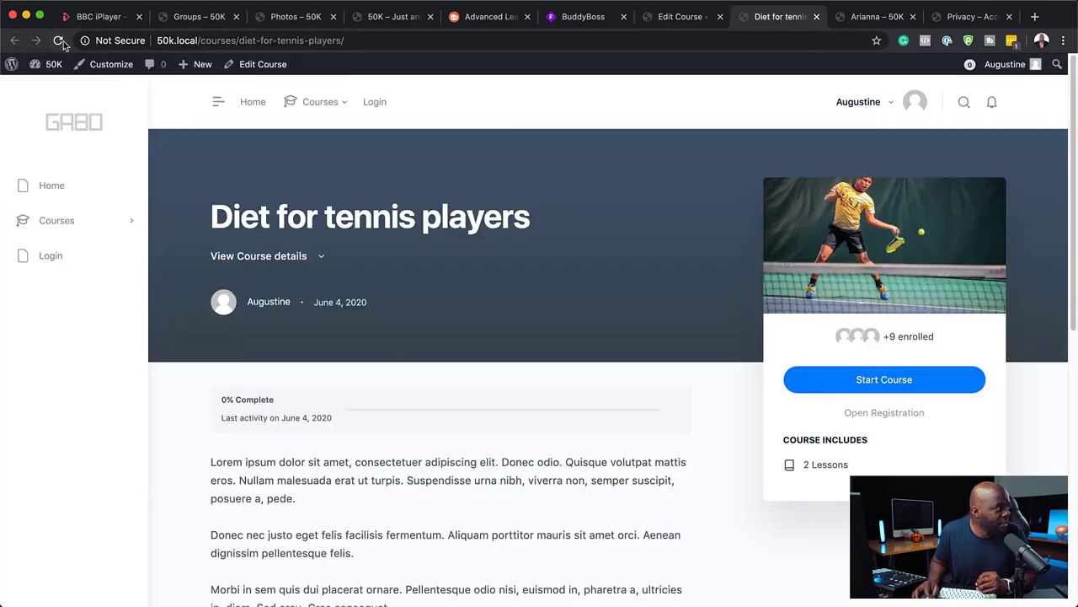
click(59, 41)
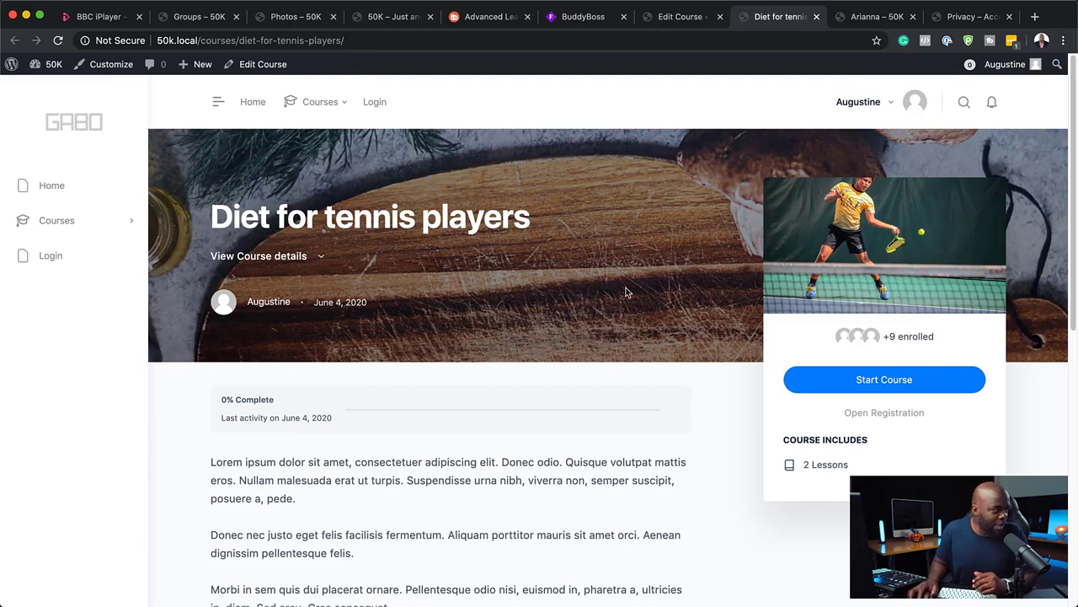
Step: Look through the live course page's description, course content and instructor section
scroll(625, 292, down, 5)
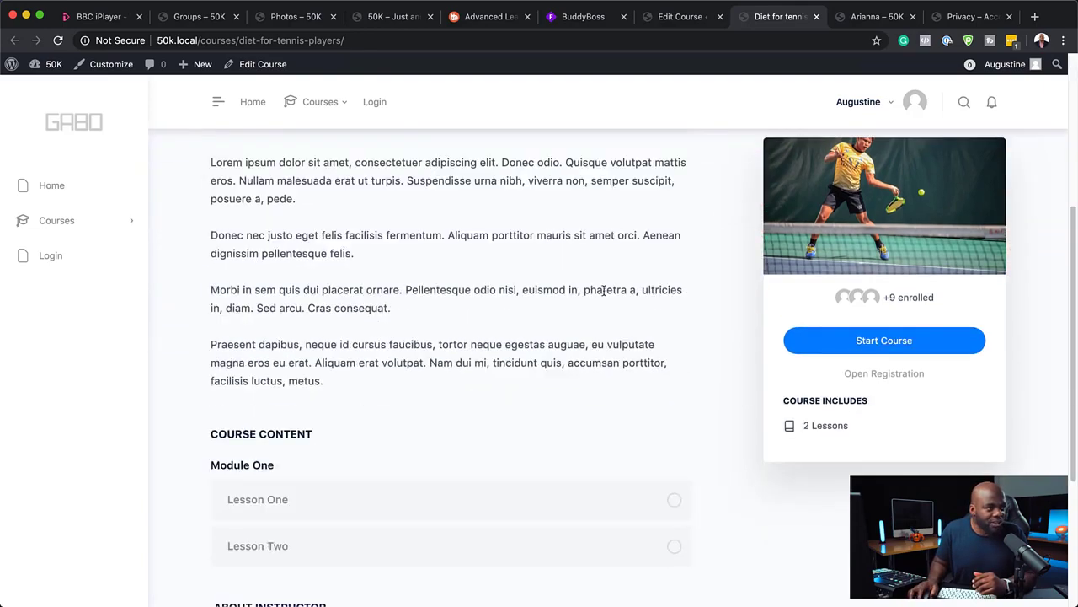
scroll(604, 292, down, 4)
scroll(604, 296, up, 10)
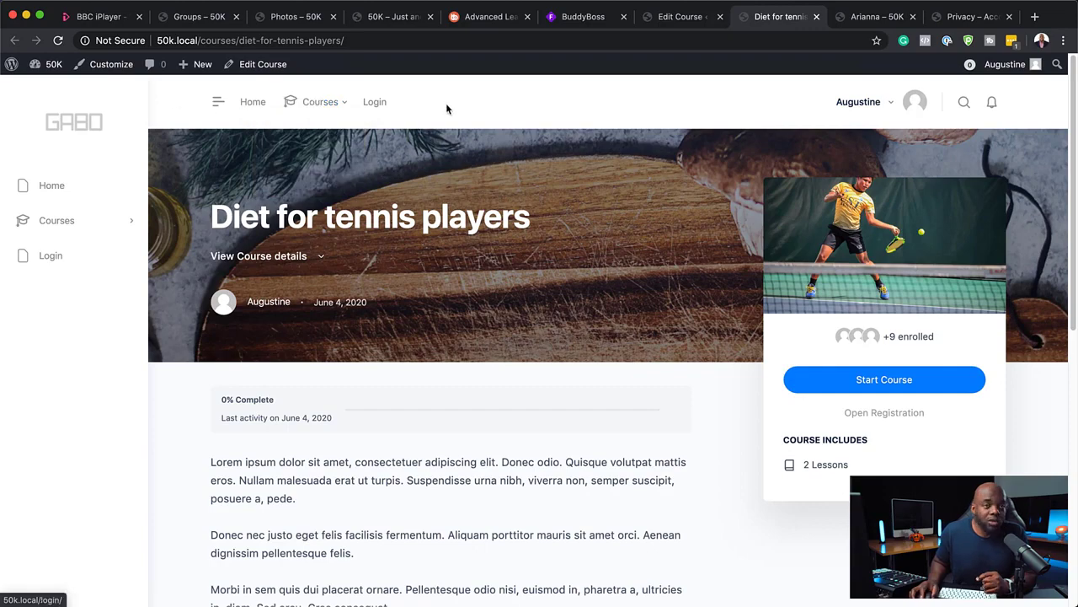
Step: Leave the course editor and open the site's main menu for editing to review its structure and display locations
click(666, 12)
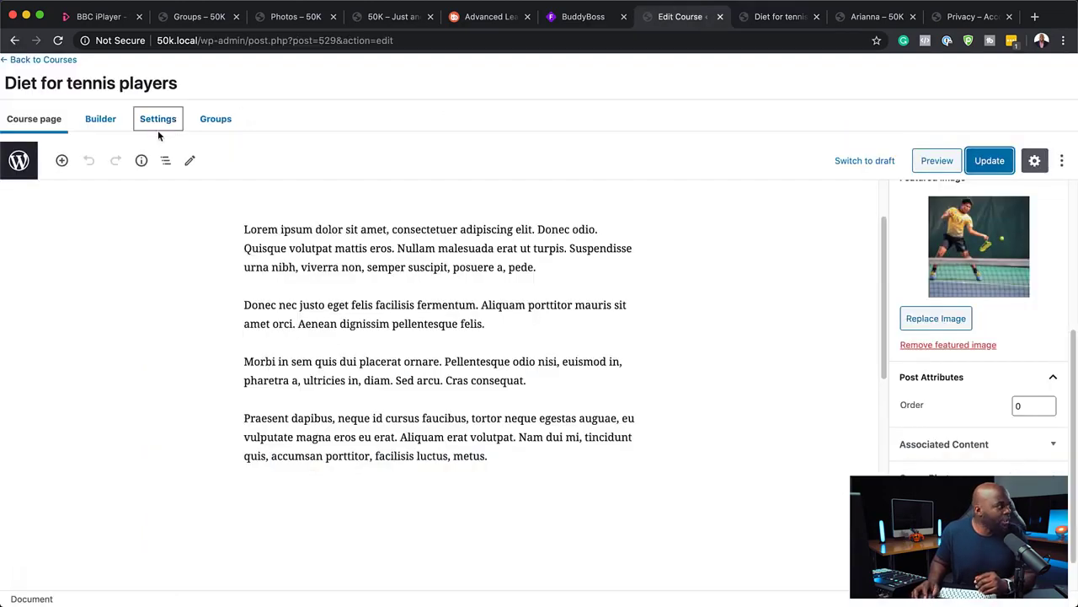
click(29, 62)
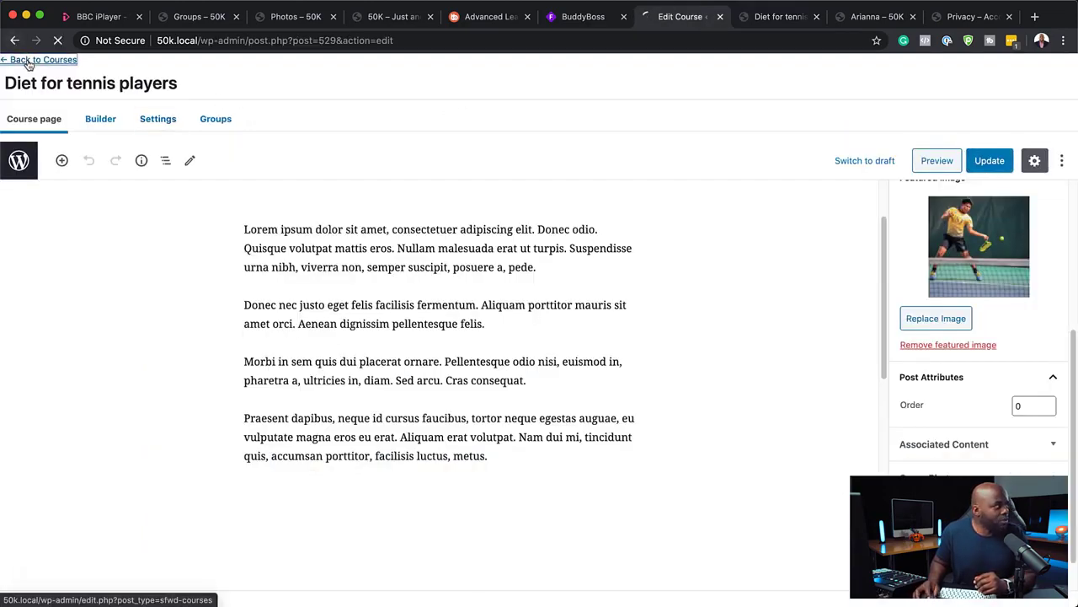
scroll(48, 225, down, 4)
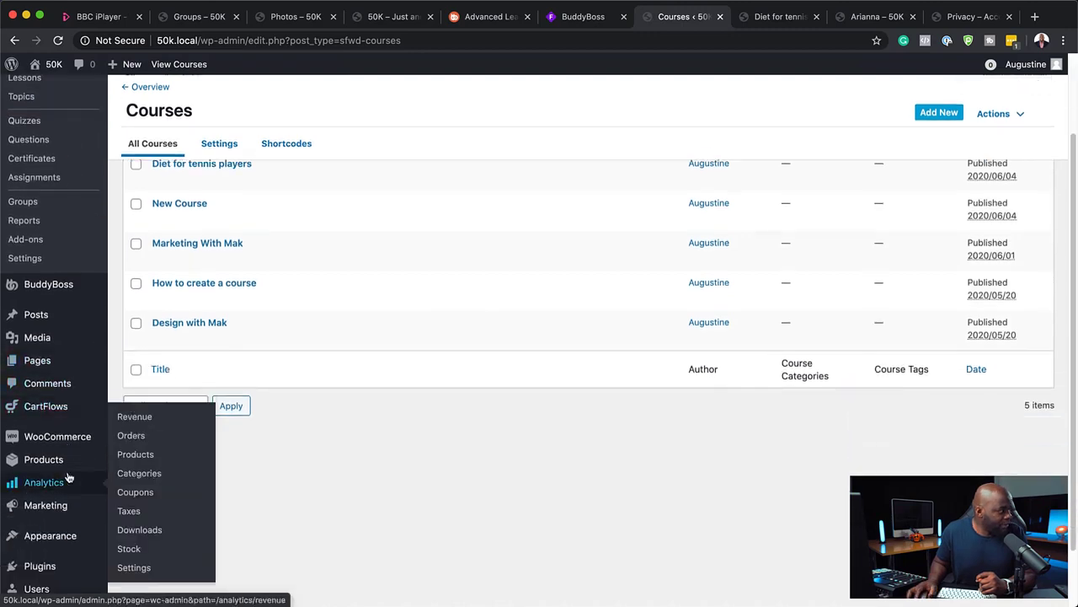
scroll(77, 549, down, 1)
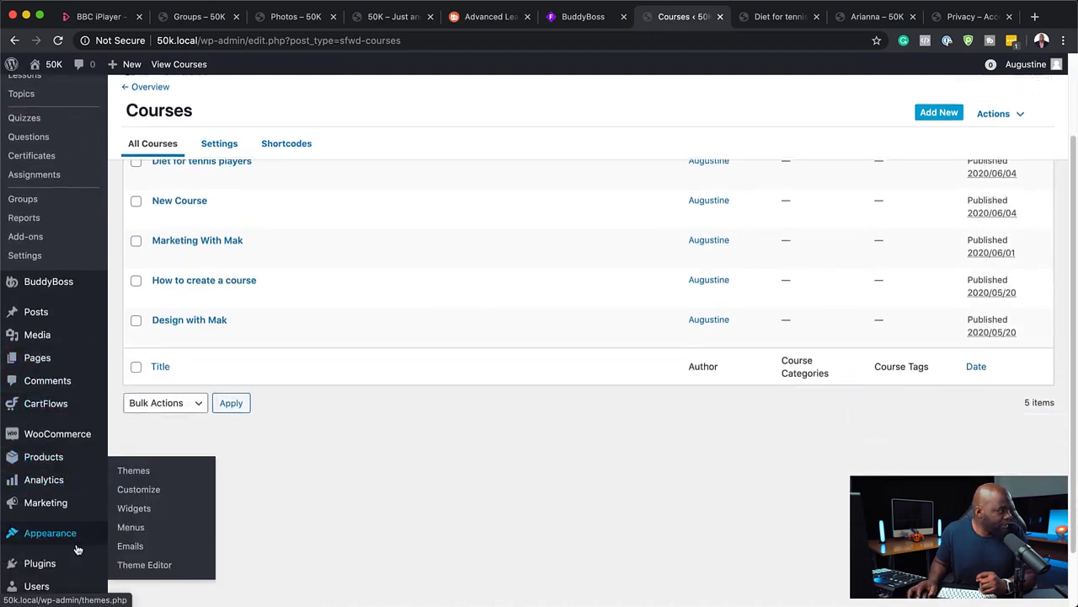
click(130, 528)
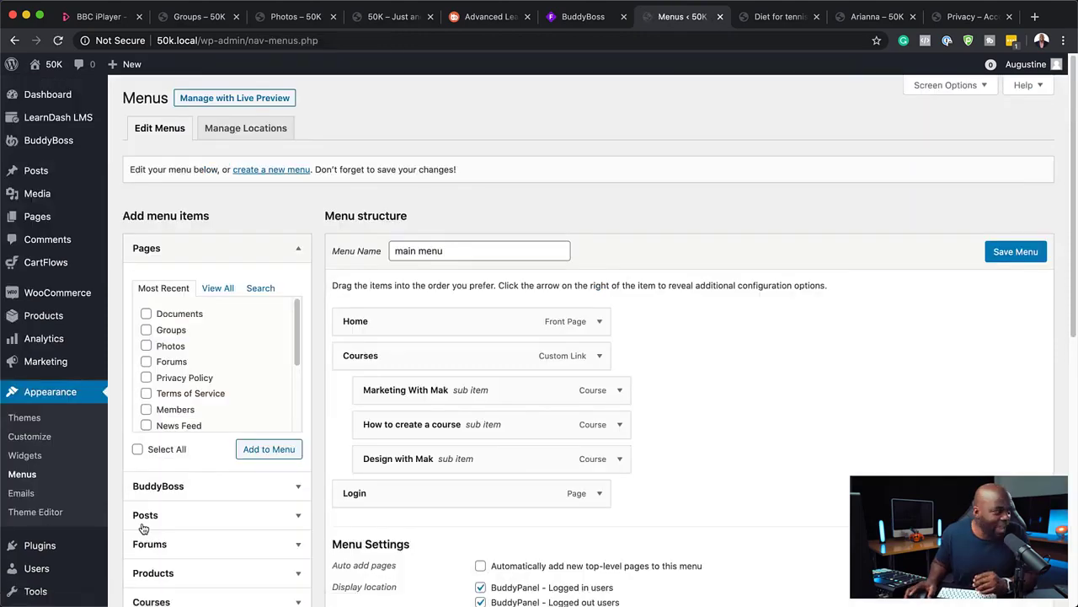
scroll(455, 396, down, 2)
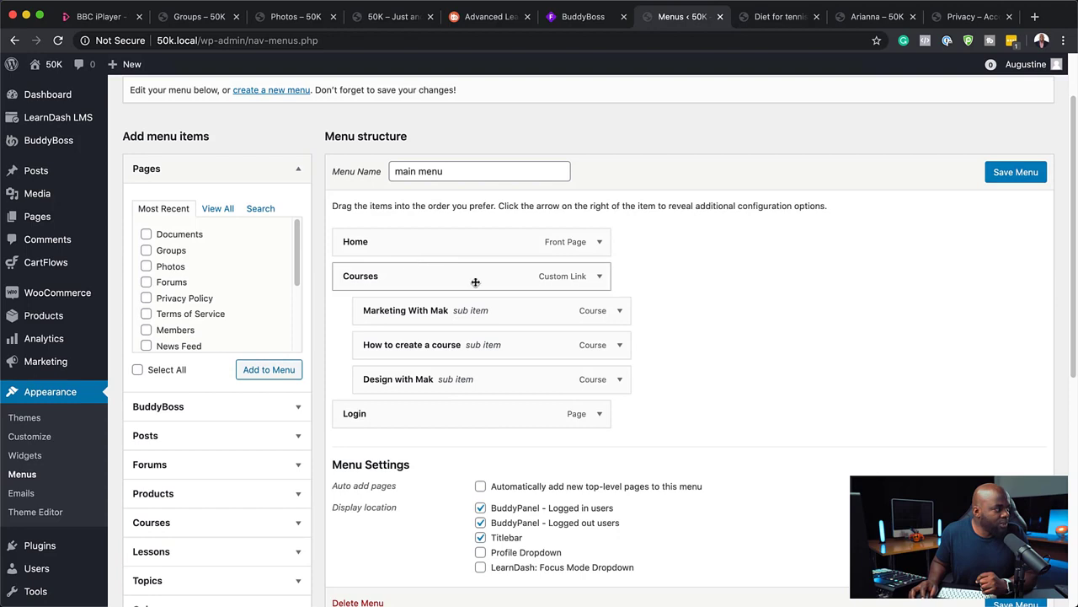
scroll(619, 379, down, 2)
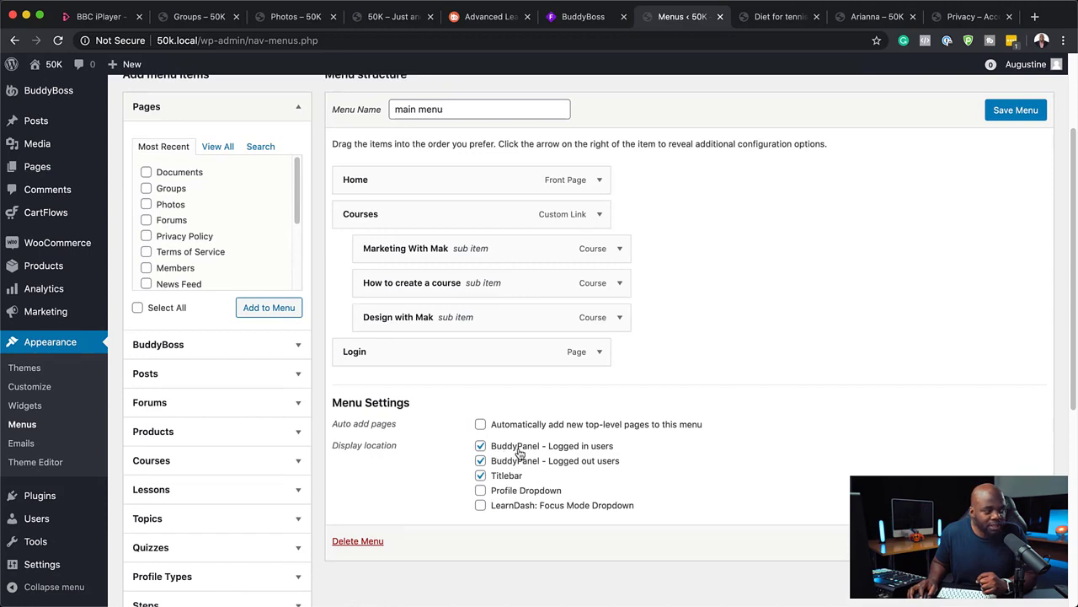
Step: Compare the main menu's display locations with the live course page, remove it from BuddyPanel - Logged out users and save
click(758, 19)
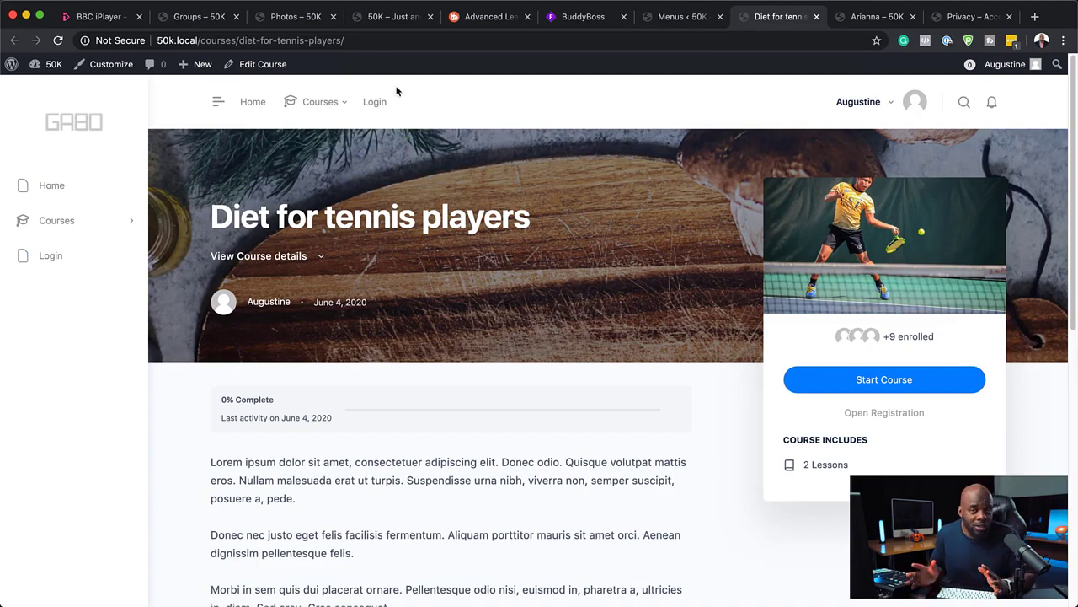
click(679, 18)
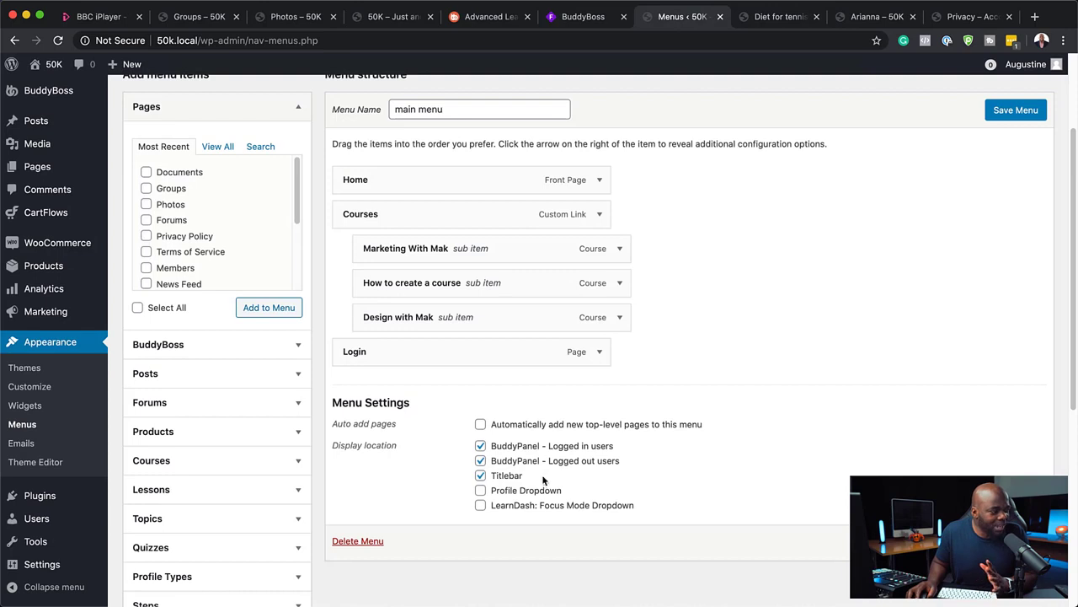
click(480, 461)
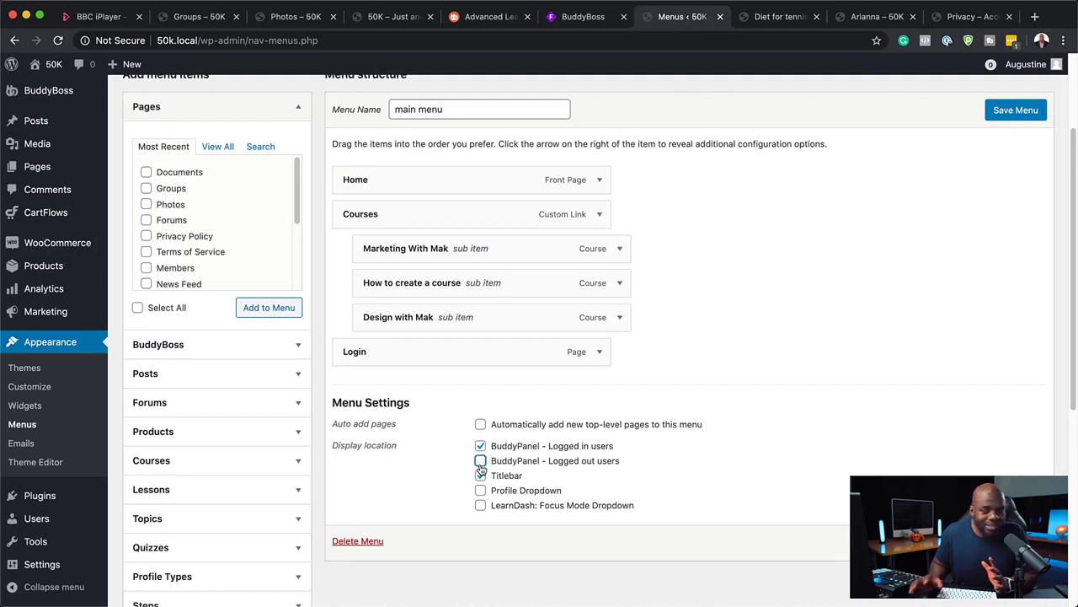
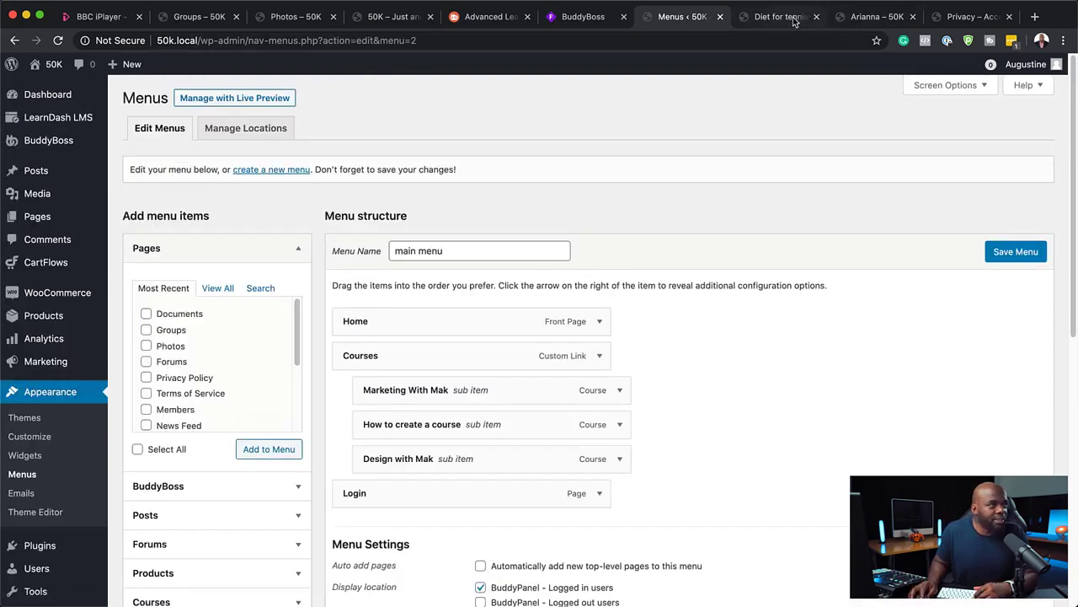
Step: Check the Courses item on the live member profile page, remove its icon in the main menu and save the menu
click(872, 19)
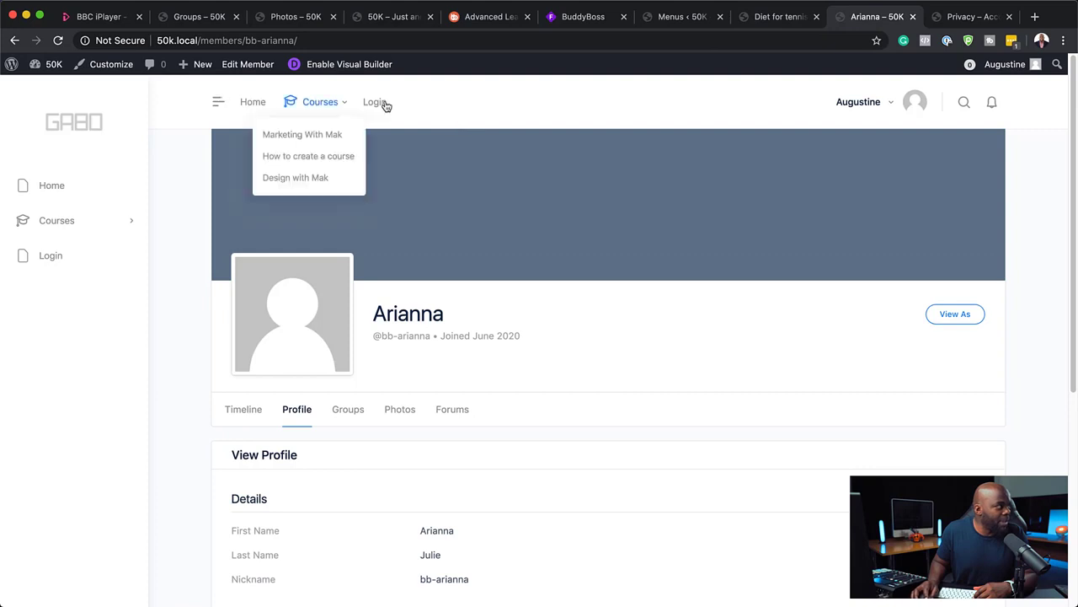
click(675, 18)
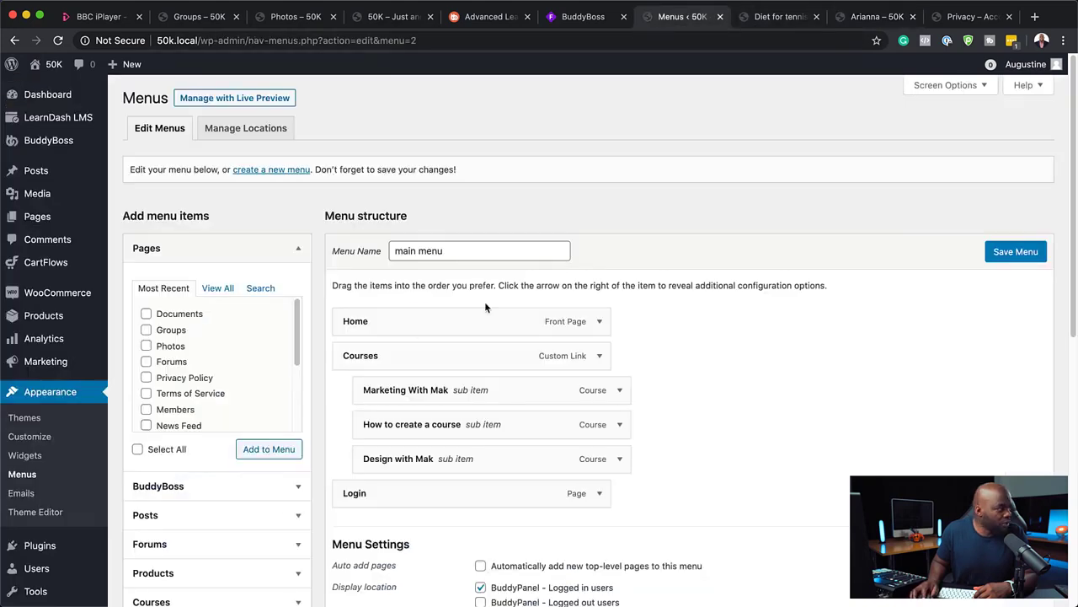
click(596, 357)
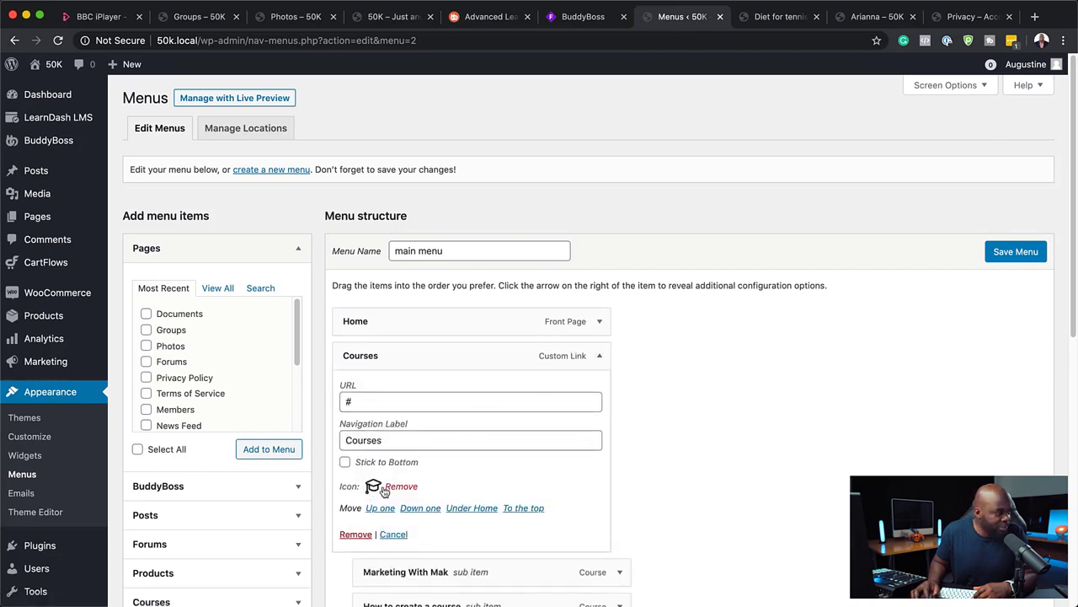
click(411, 488)
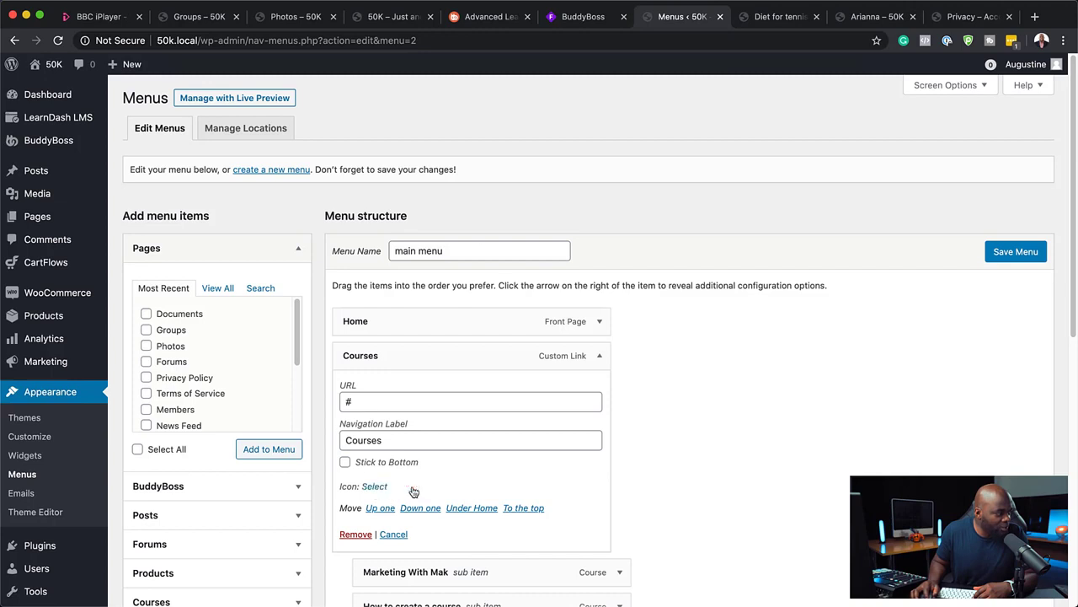
click(1001, 256)
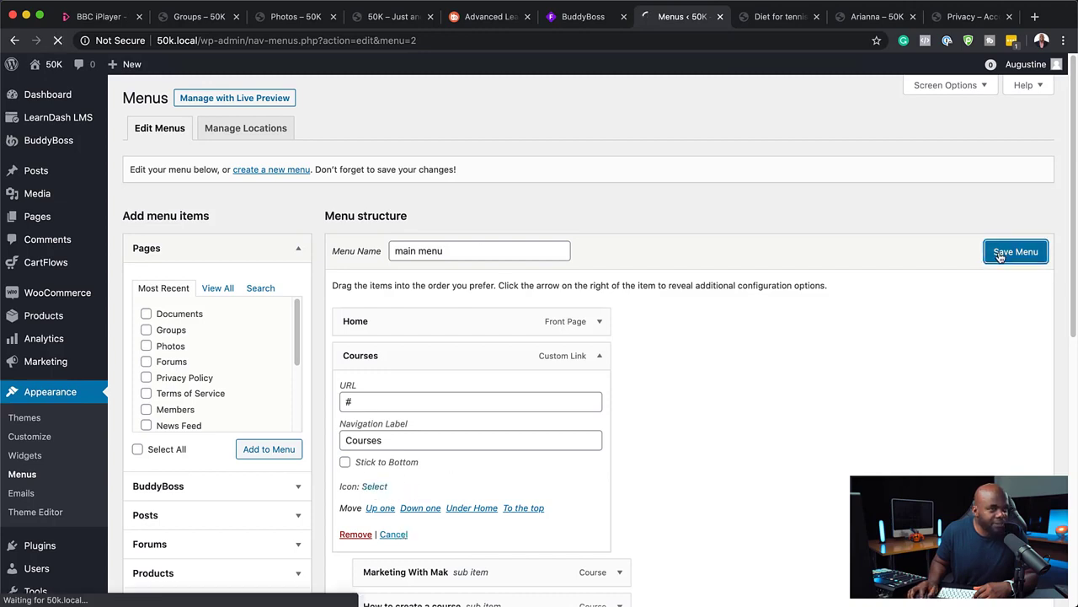
Step: Reload the live course page to check the Courses menu item and its submenu, view the Login page and return
click(776, 18)
mouse_move(294, 104)
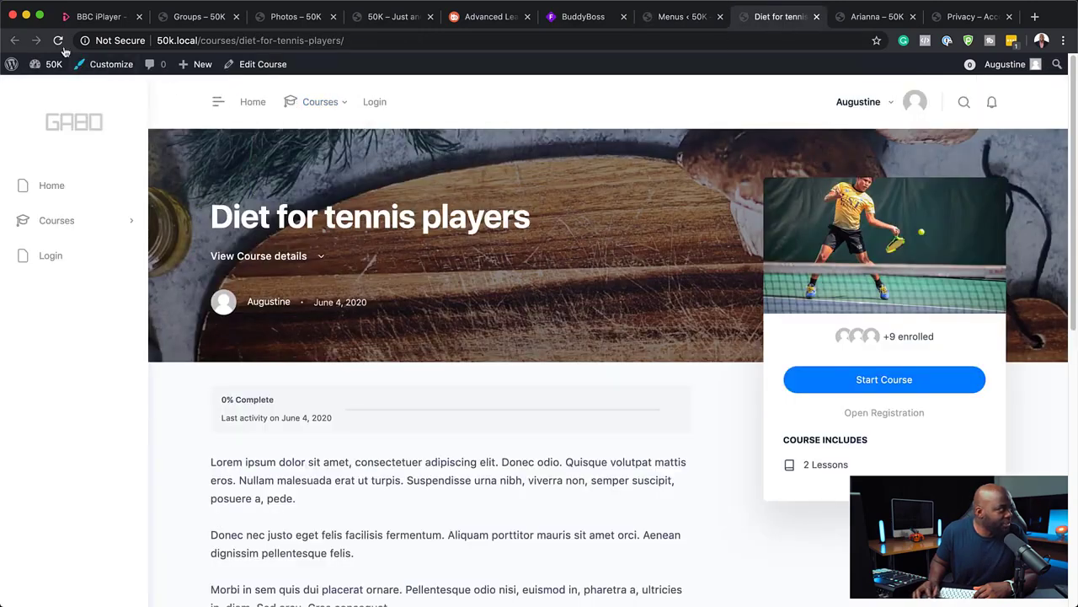
click(59, 42)
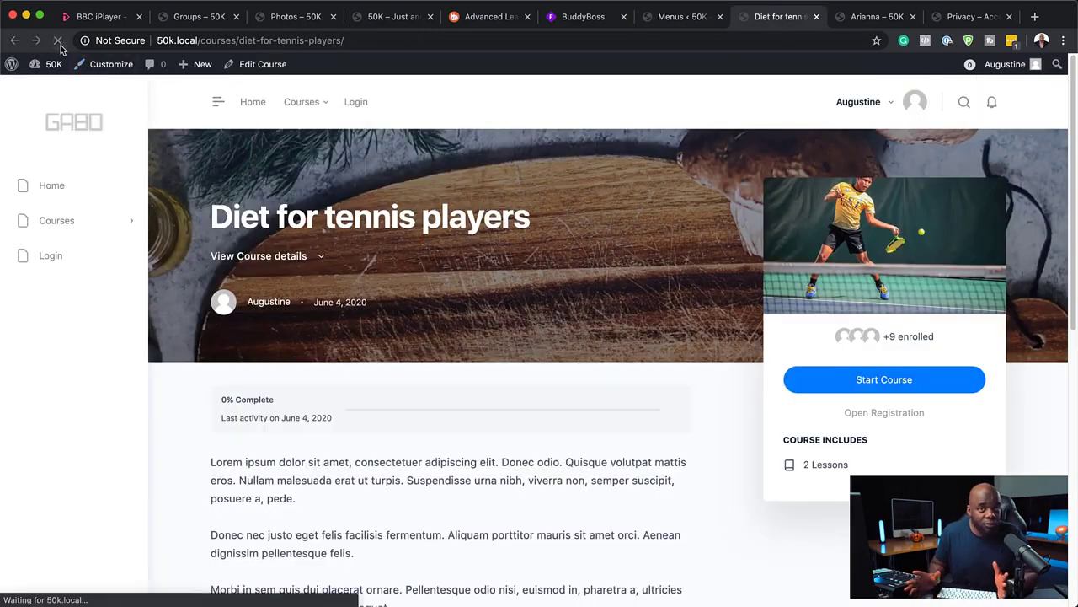
mouse_move(324, 100)
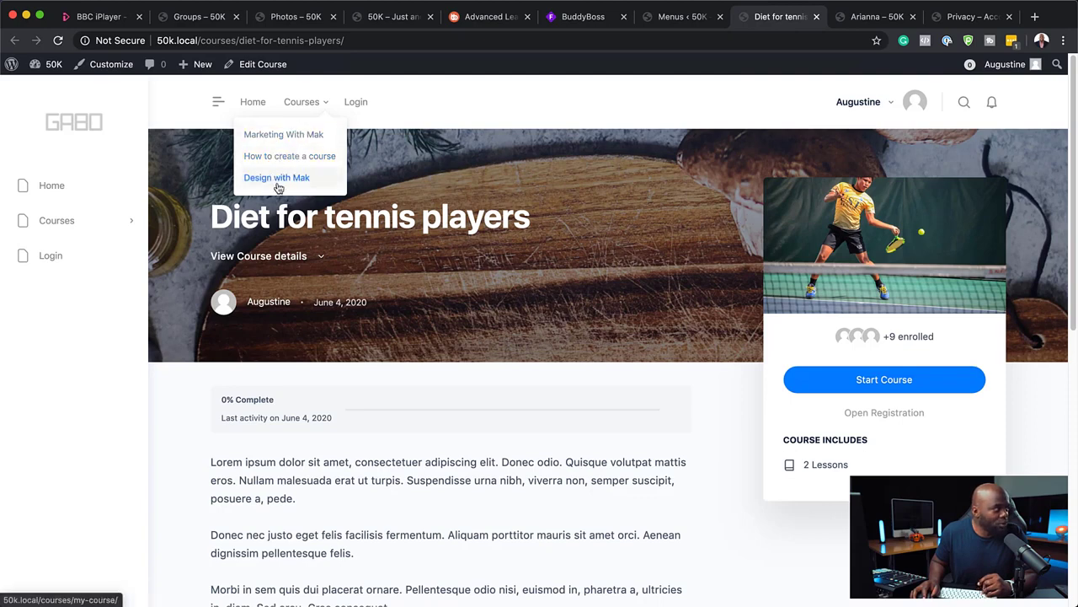
click(359, 103)
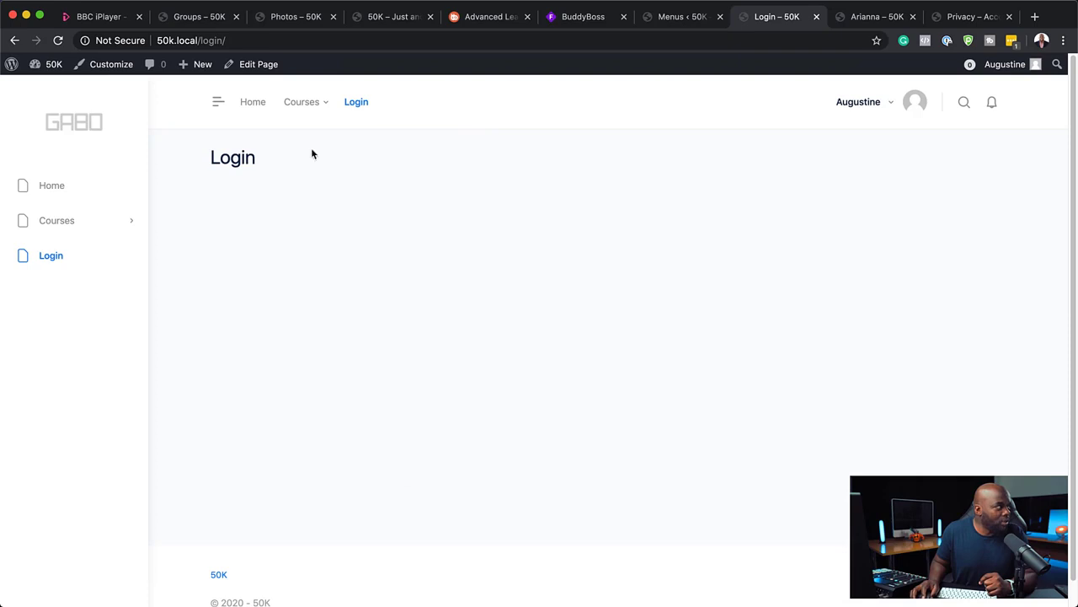
click(14, 42)
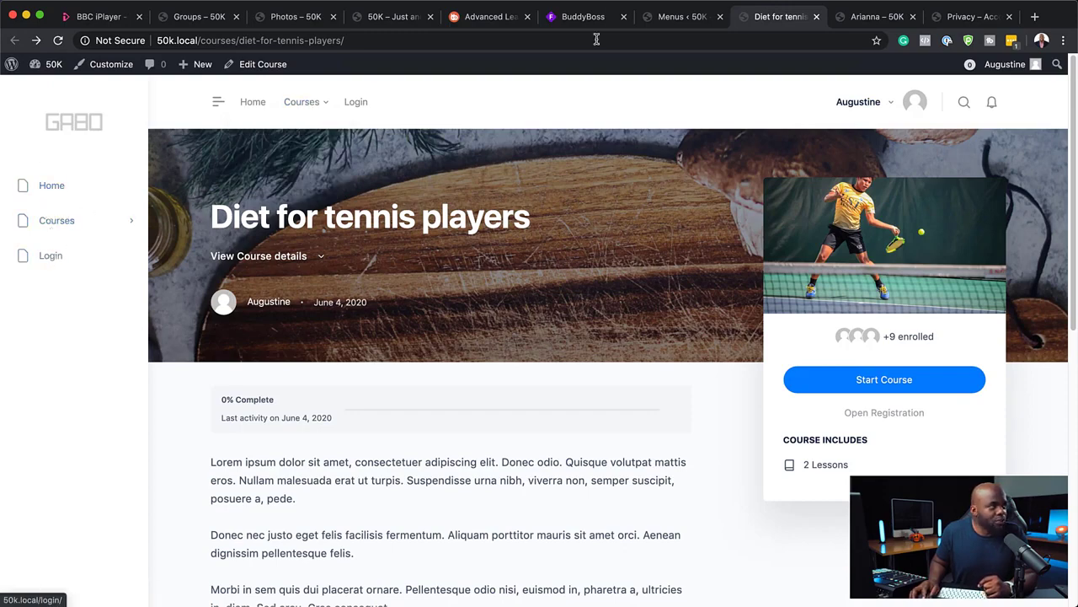
Step: Review the main menu's display locations again and compare them with the navigation on the live course page
click(665, 17)
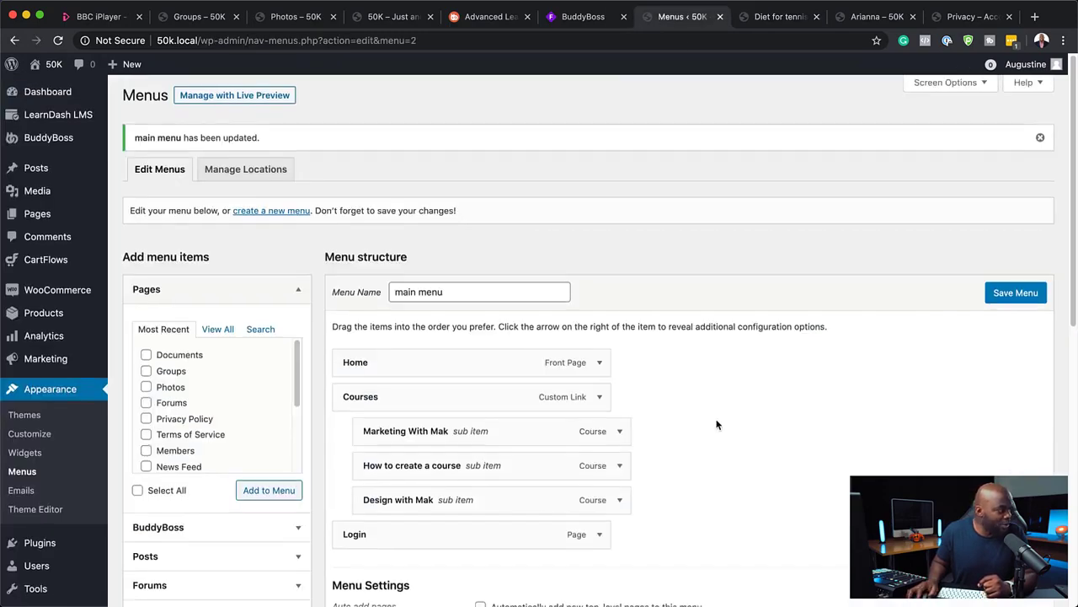
scroll(723, 424, down, 5)
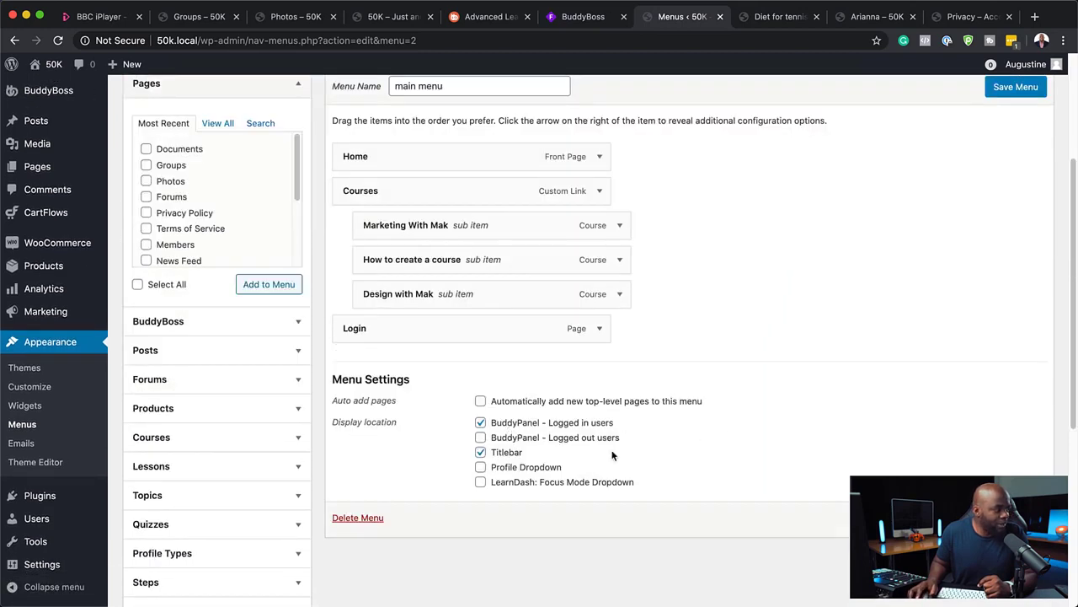
click(776, 19)
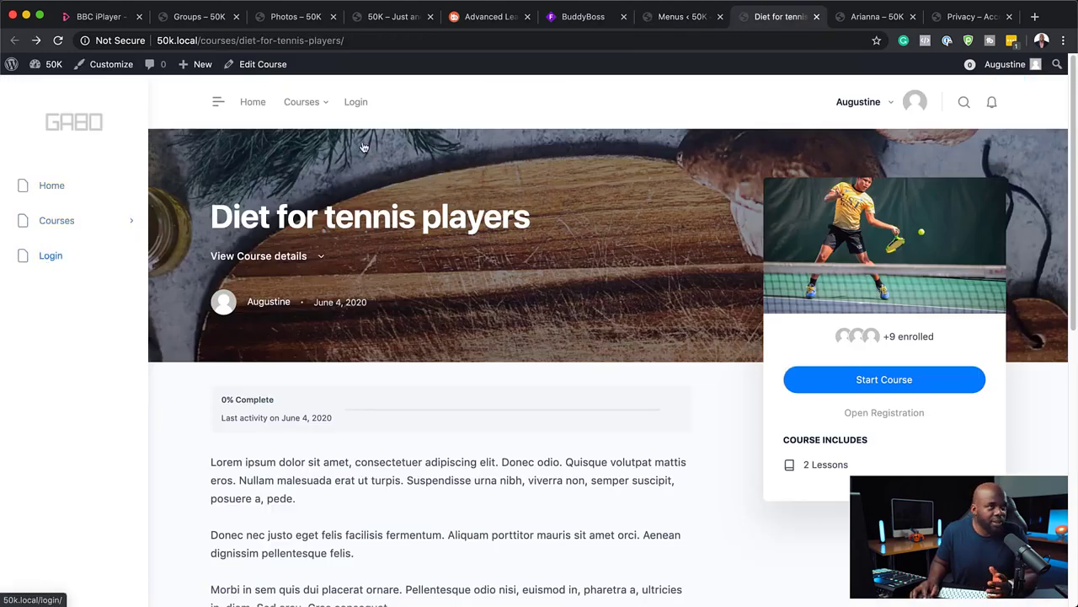
Step: Switch to the Funnels to Income account settings page and expand its BuddyPanel to show the item labels
click(969, 16)
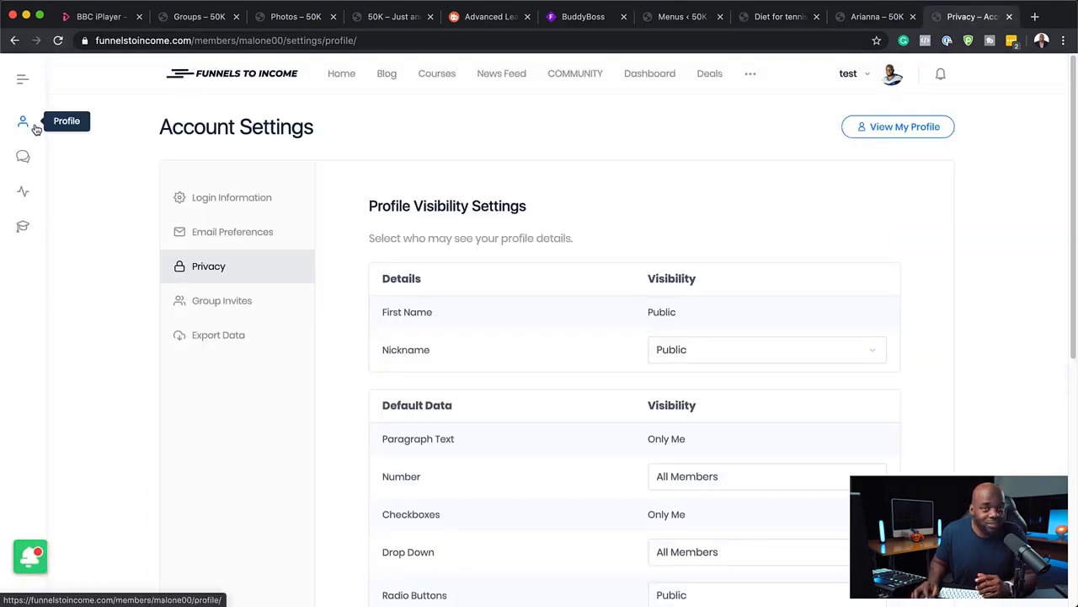
click(23, 78)
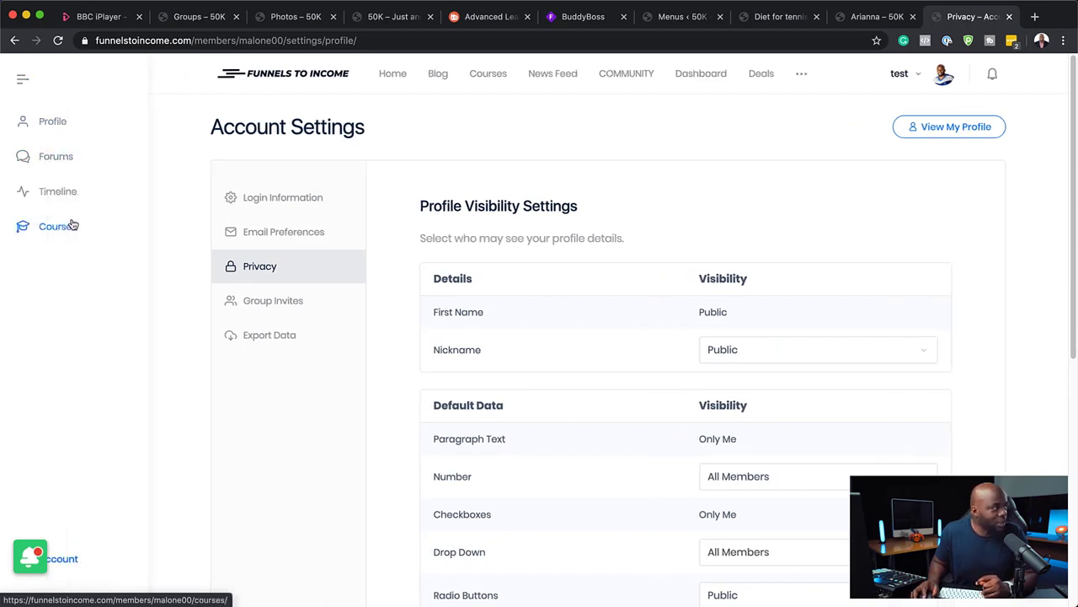